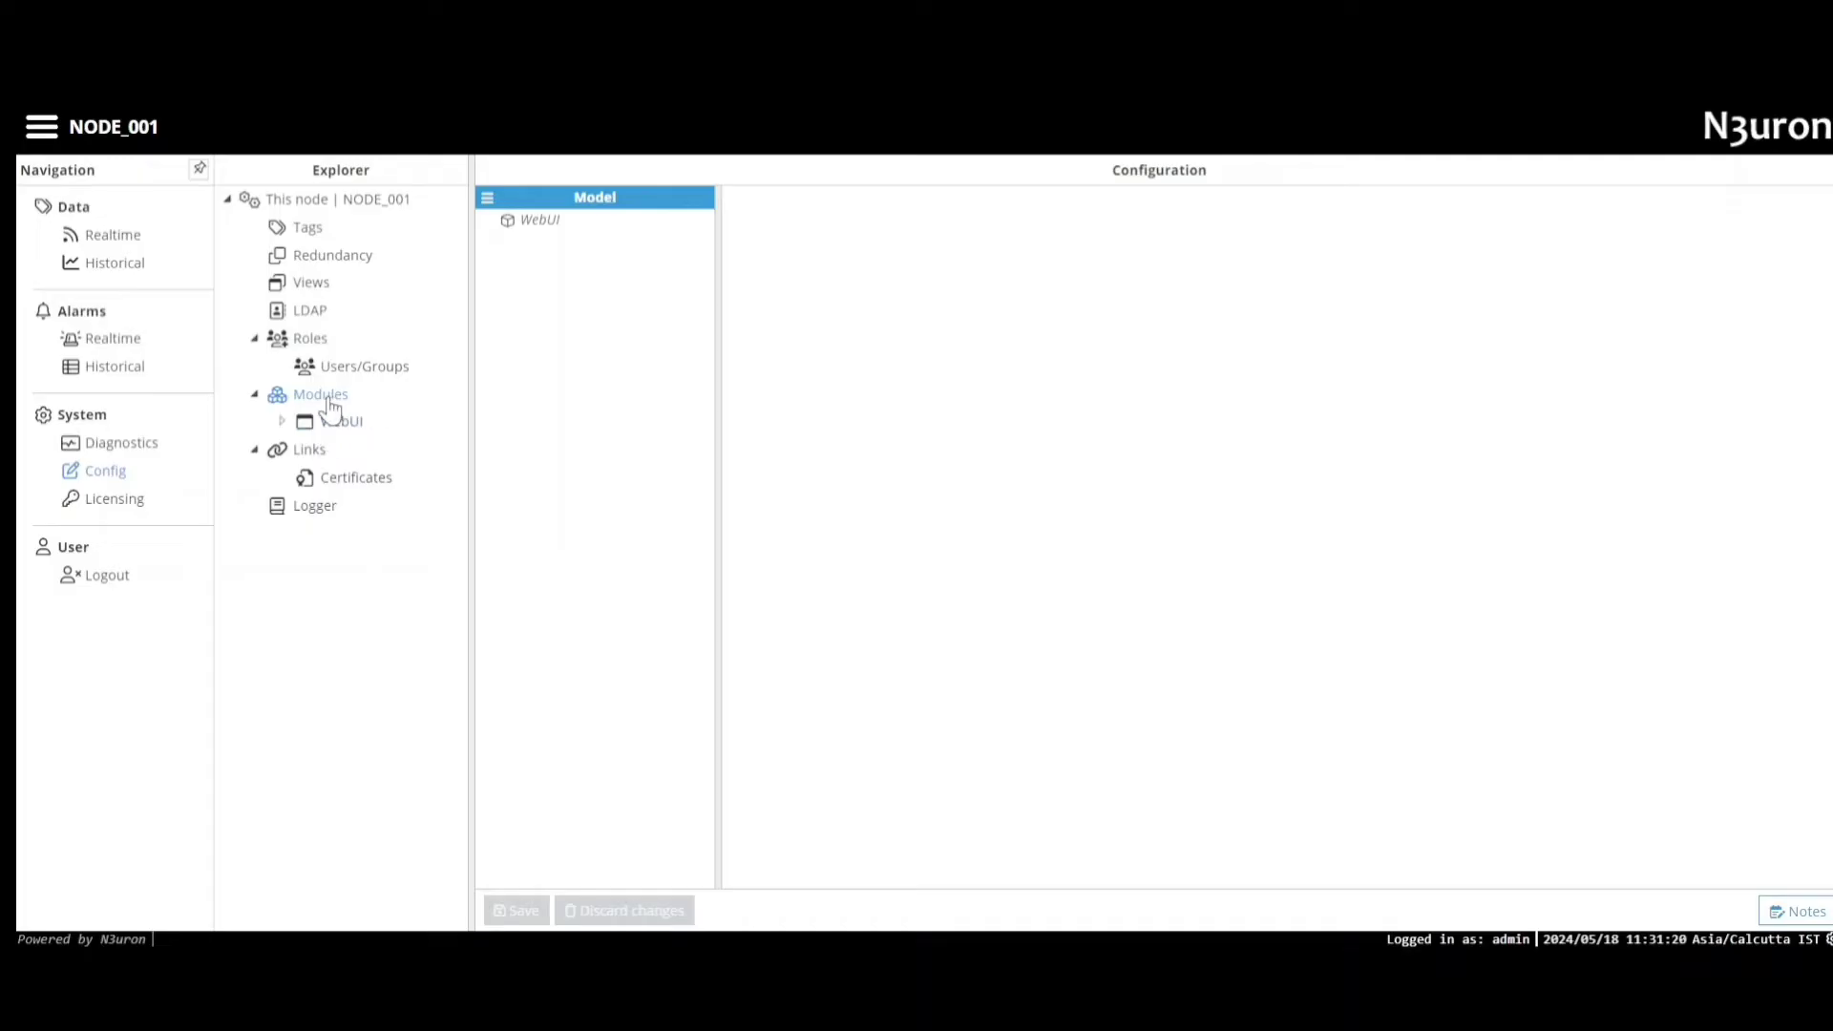
# Step: Create a new module in the node and name it DLMSClient
pyautogui.click(489, 197)
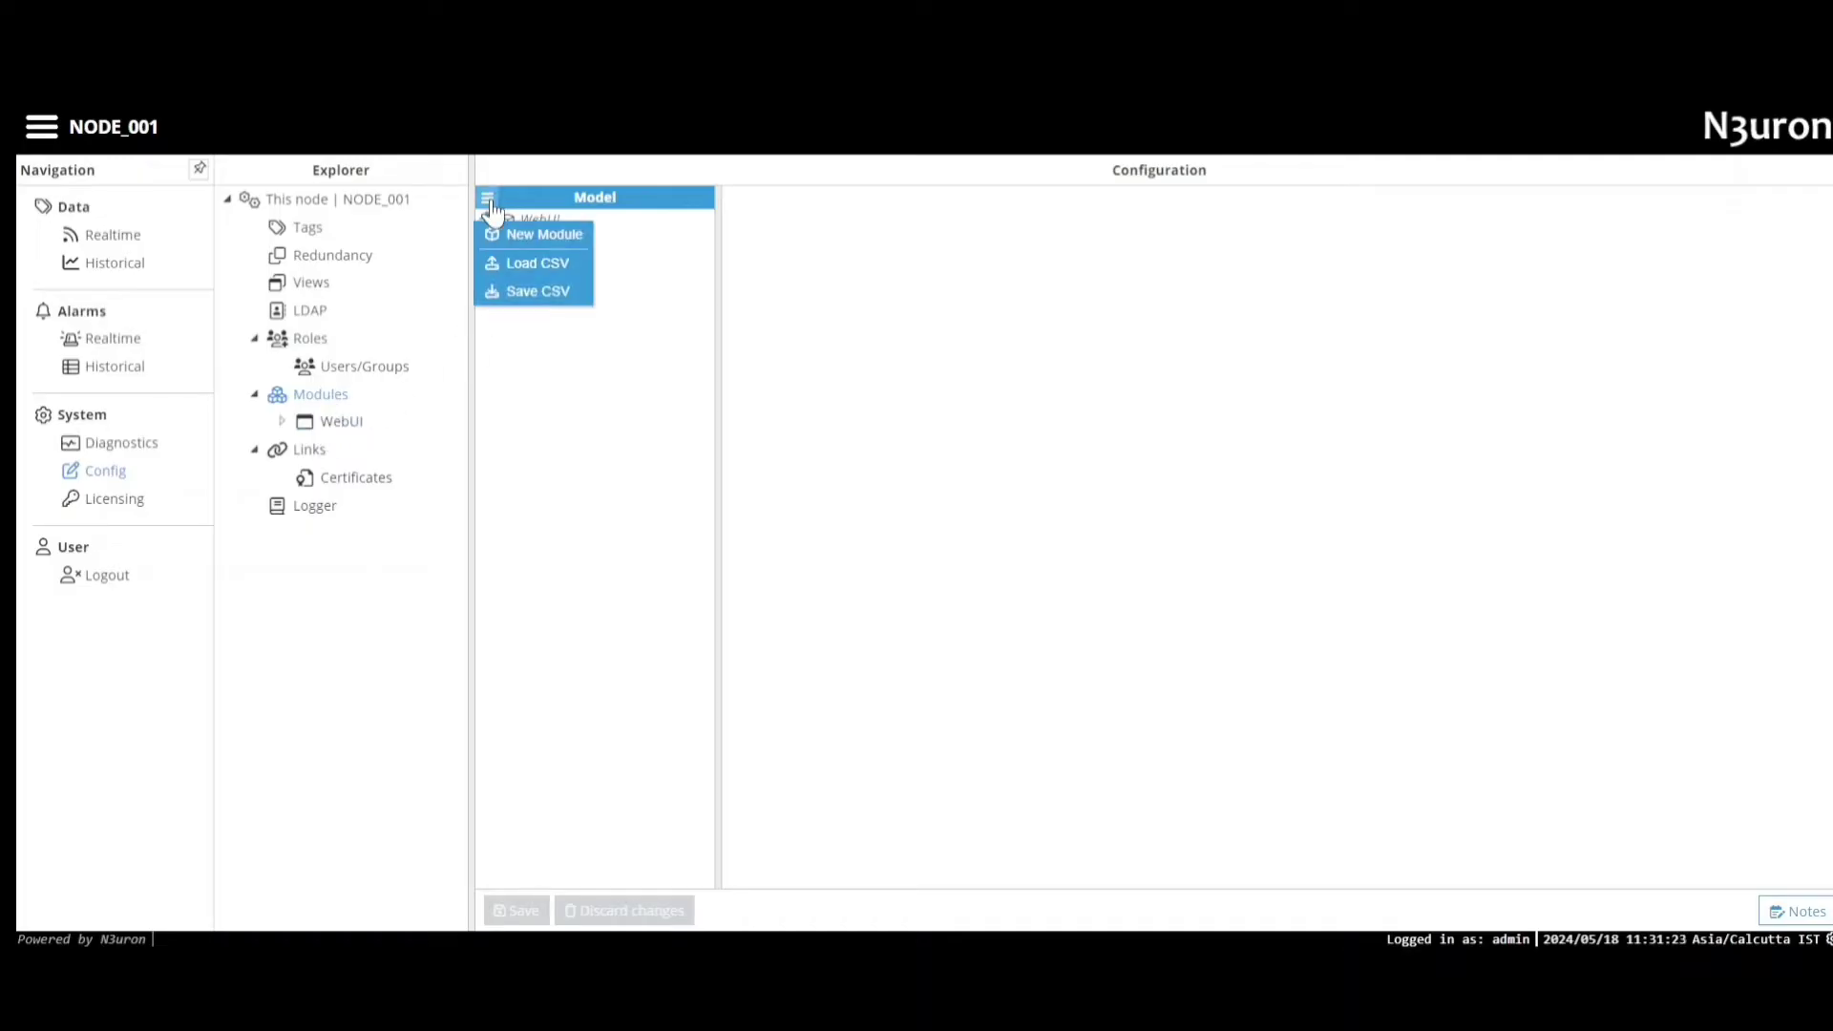
pyautogui.click(563, 237)
pyautogui.press('BackSpace')
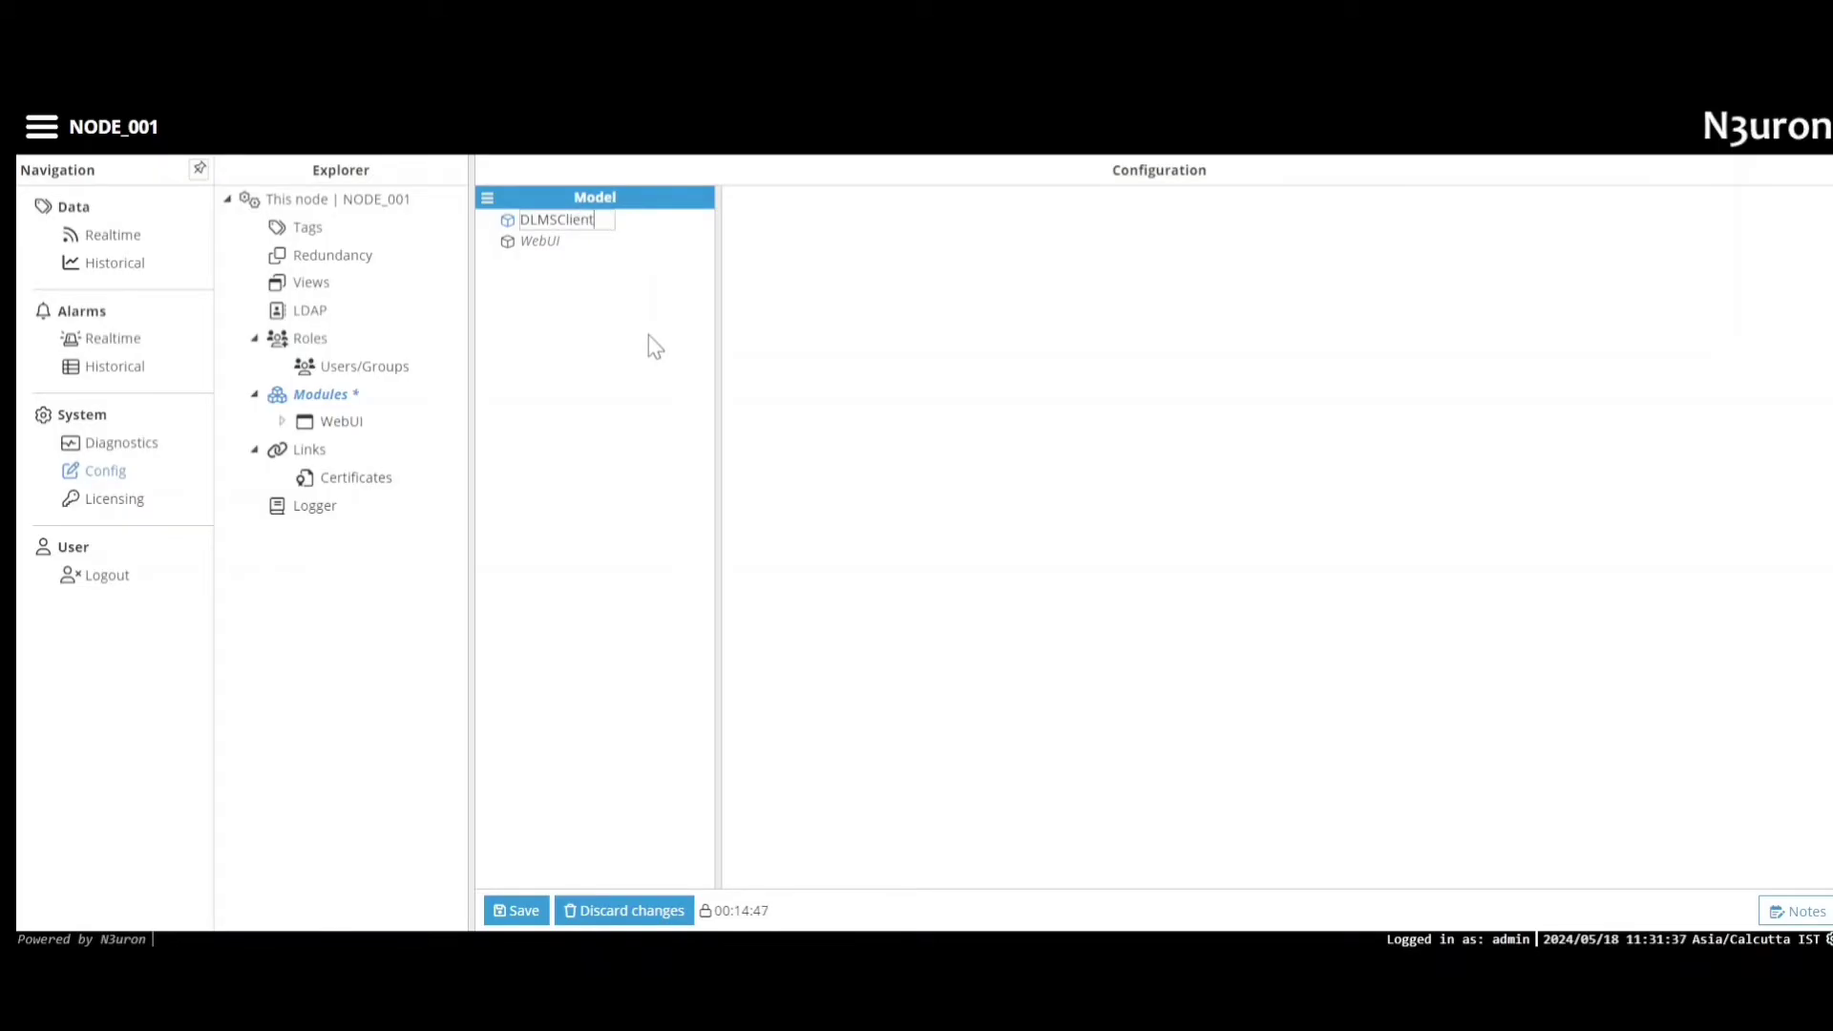
pyautogui.press('Return')
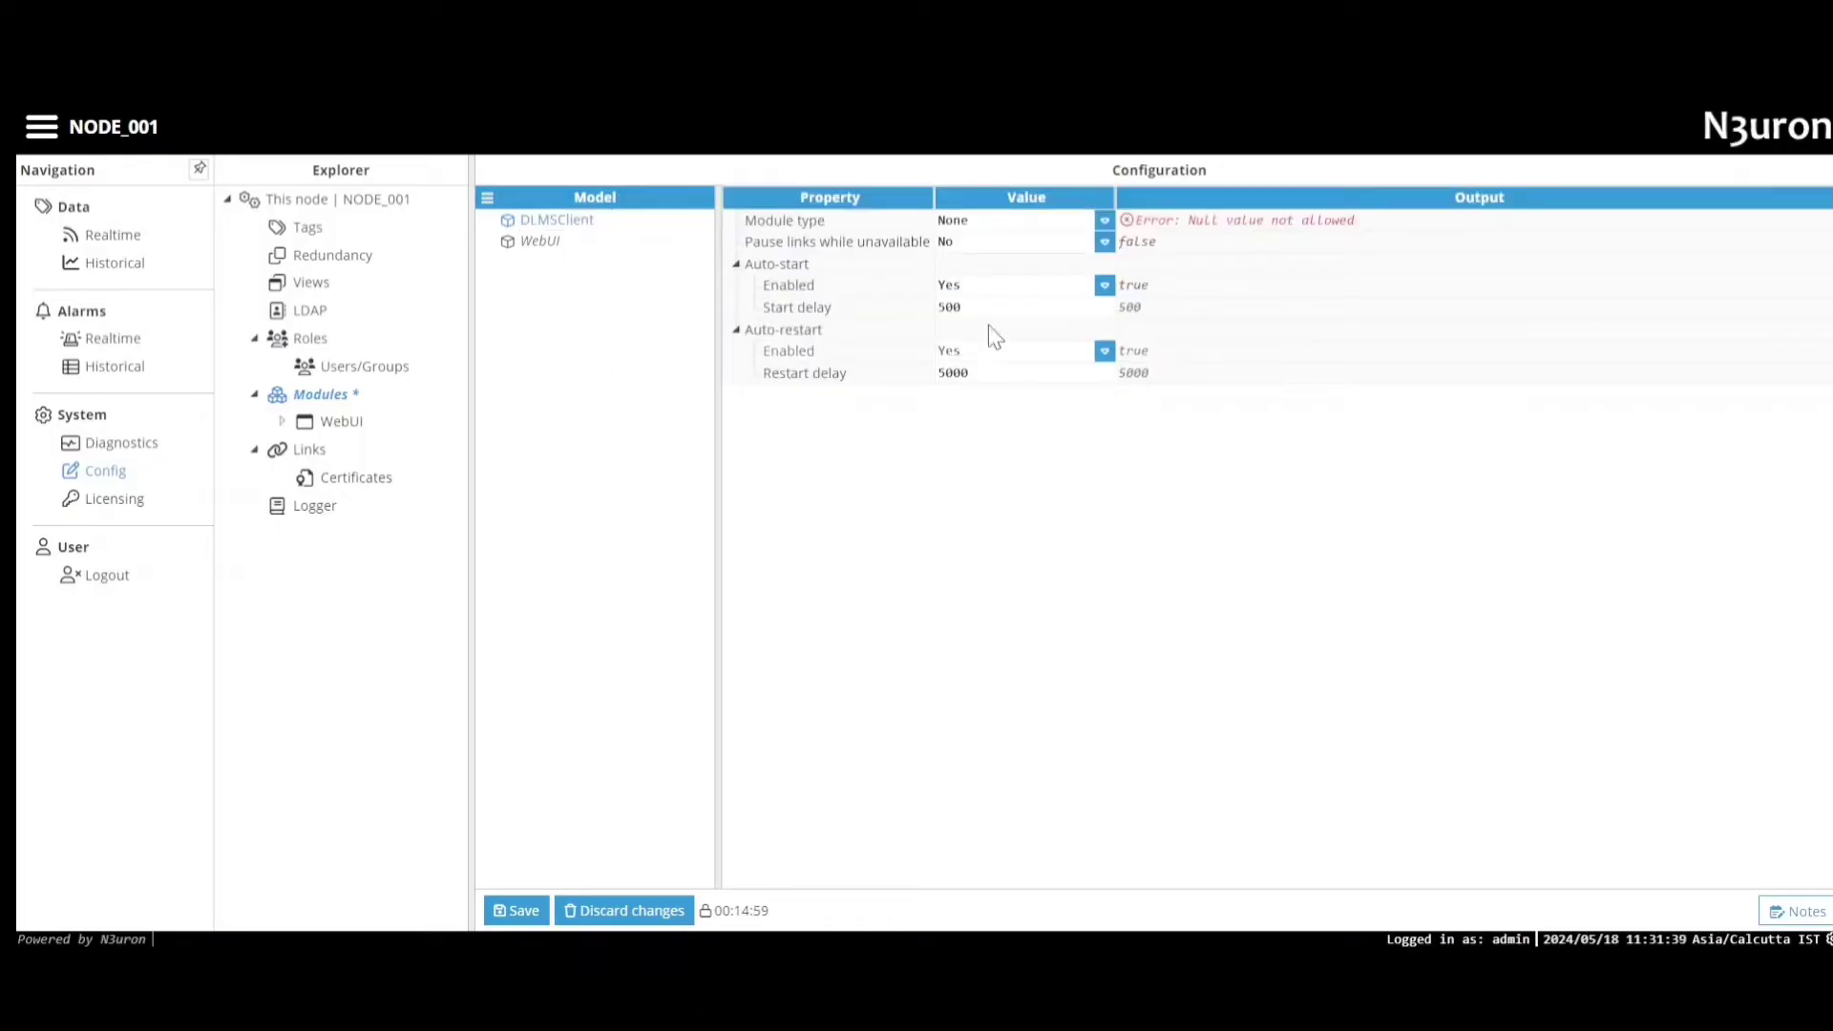
# Step: Set the new module's type to DlmsClient and save the modules configuration
pyautogui.click(1104, 222)
pyautogui.moveTo(1102, 275); pyautogui.dragTo(1106, 340)
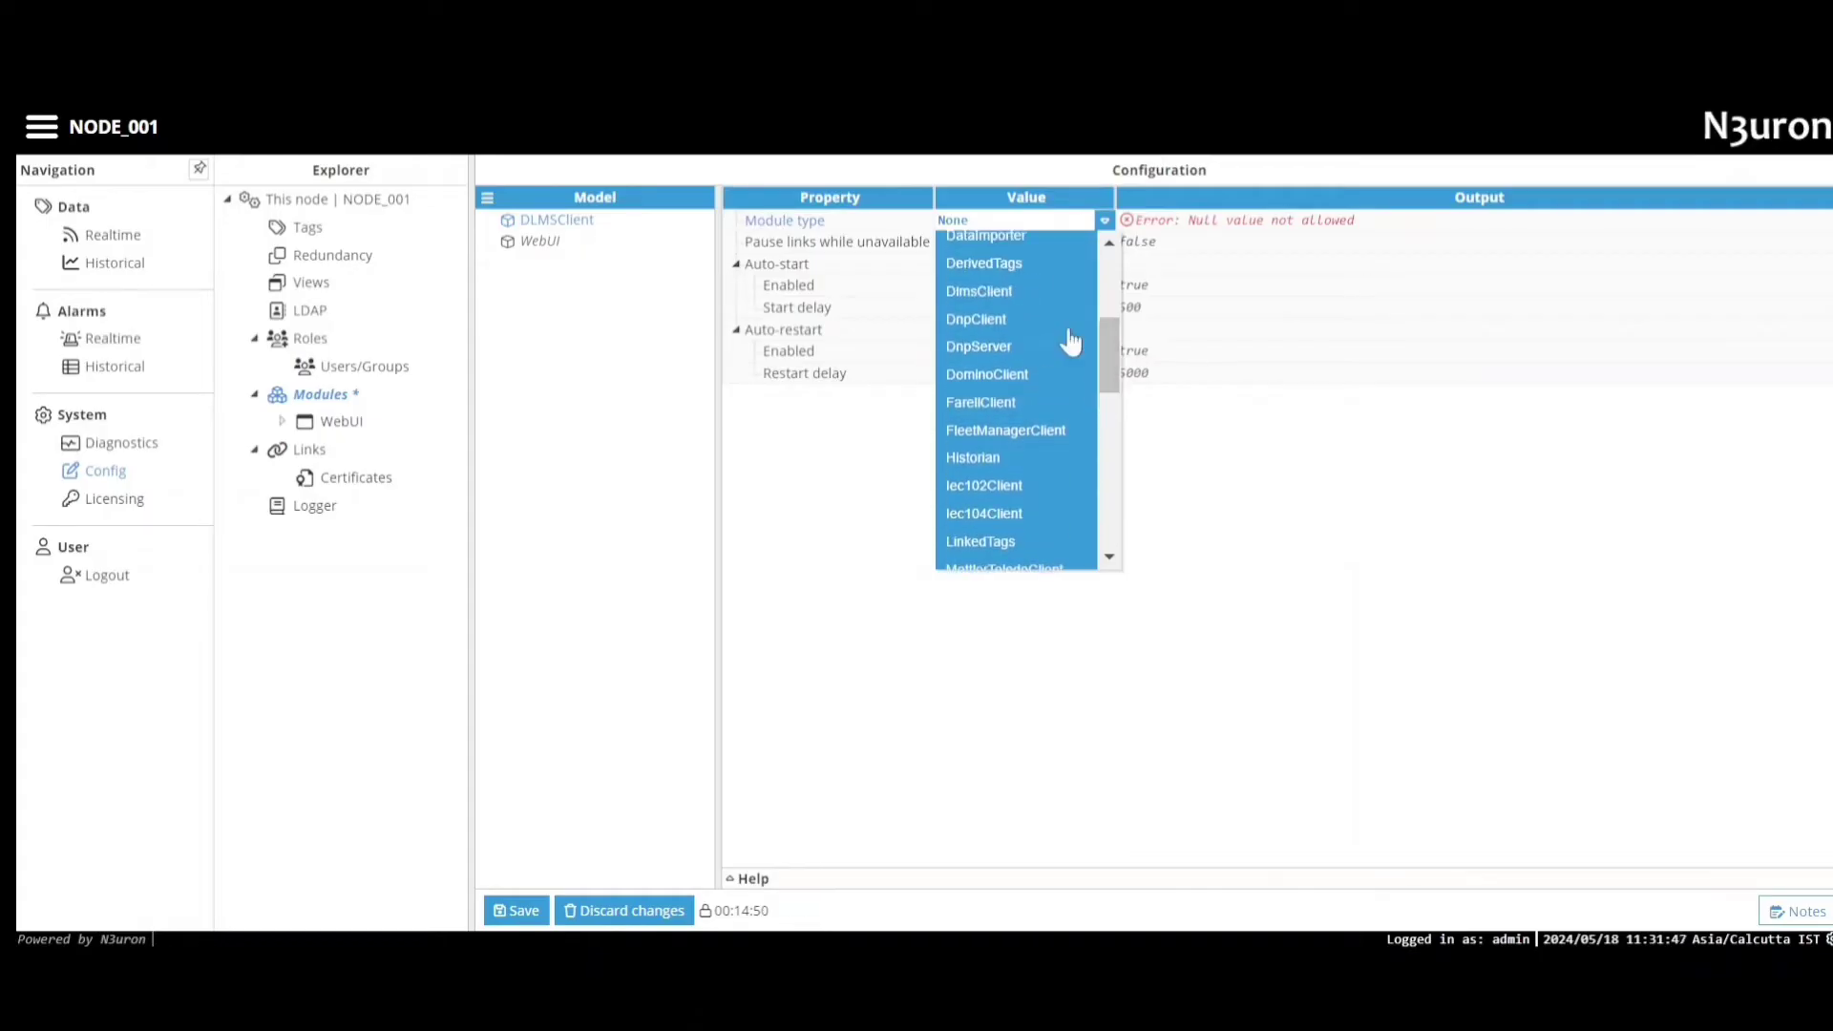
pyautogui.click(983, 283)
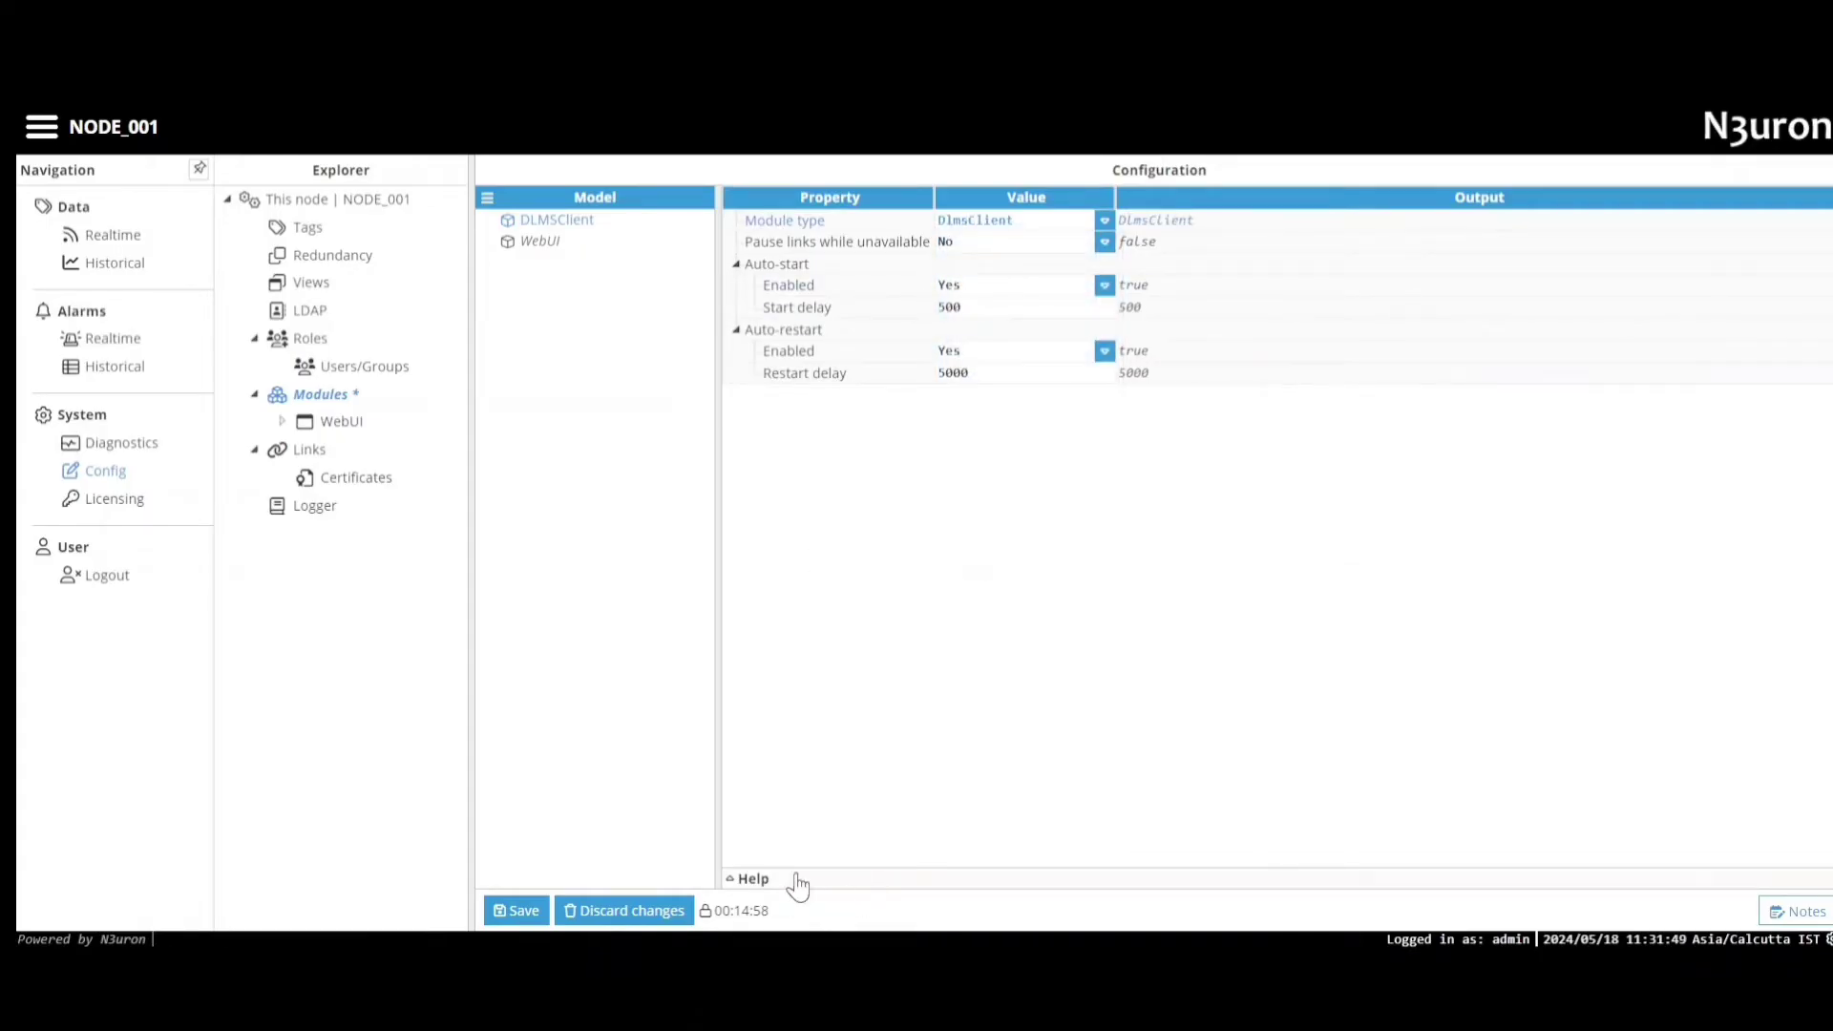
pyautogui.click(524, 918)
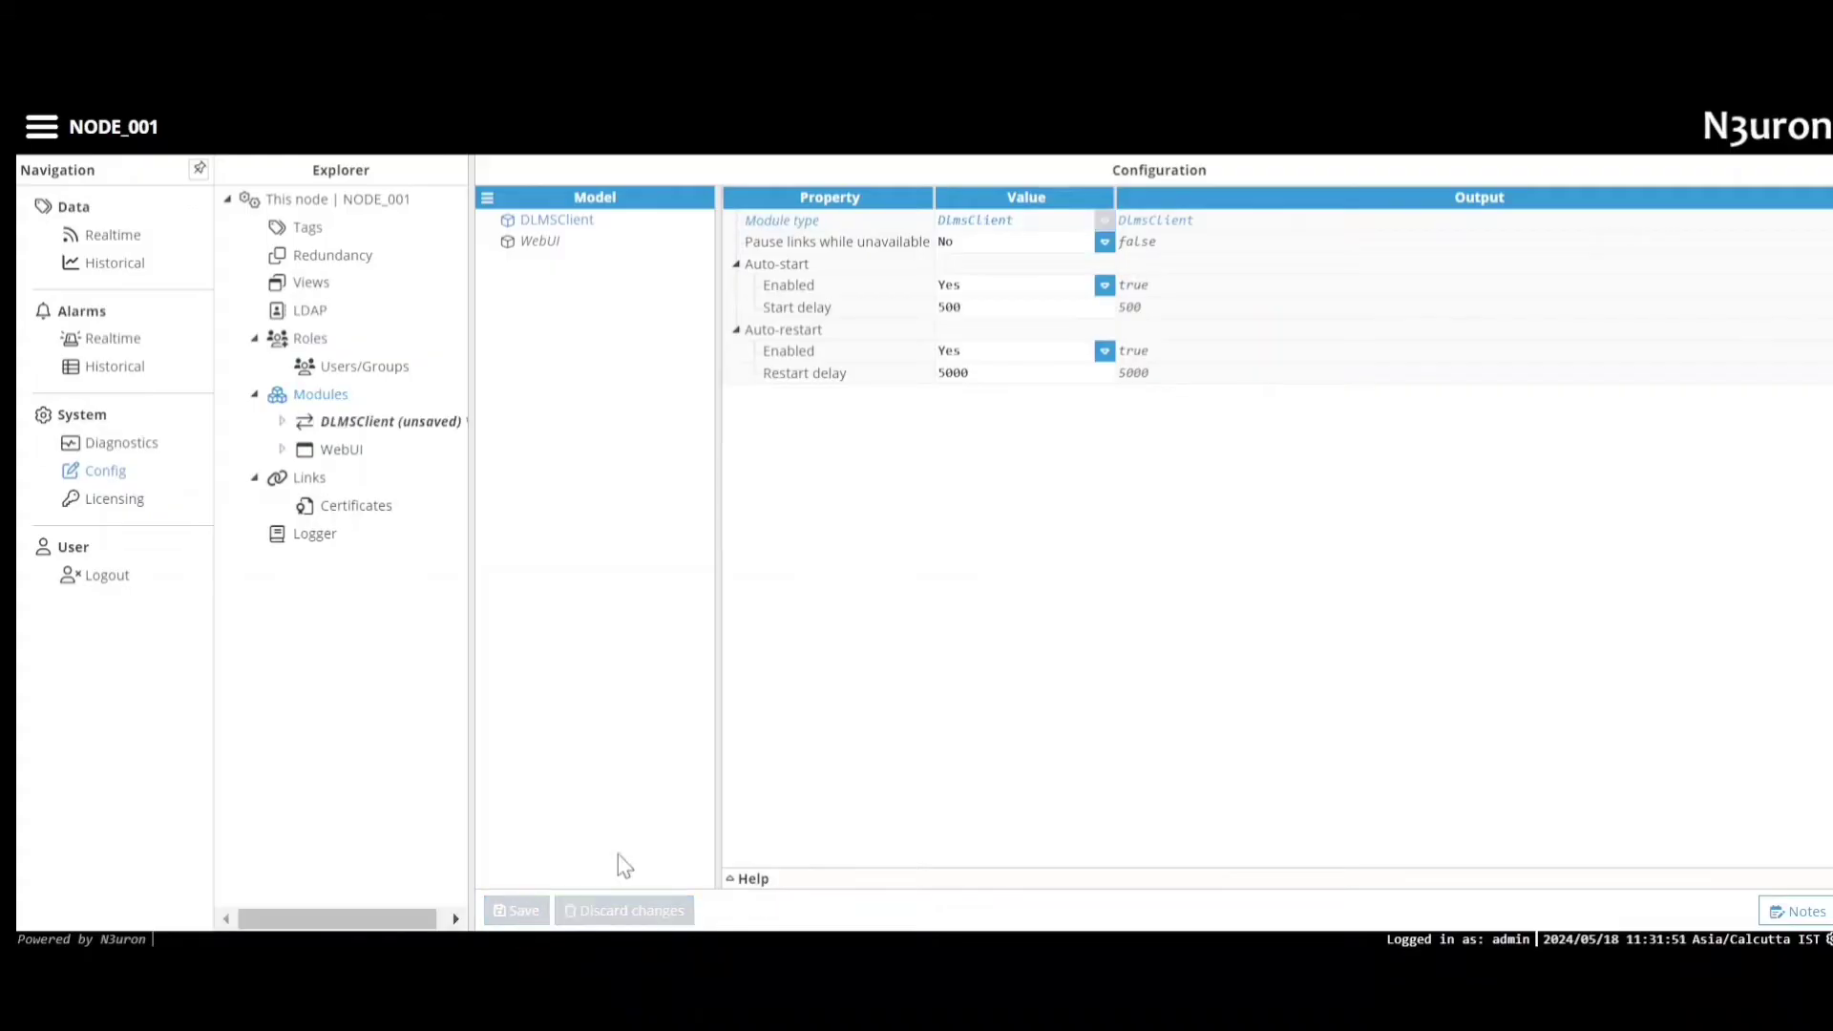
# Step: Open the DLMSClient module's configuration and save its default values, restarting the module
pyautogui.click(397, 428)
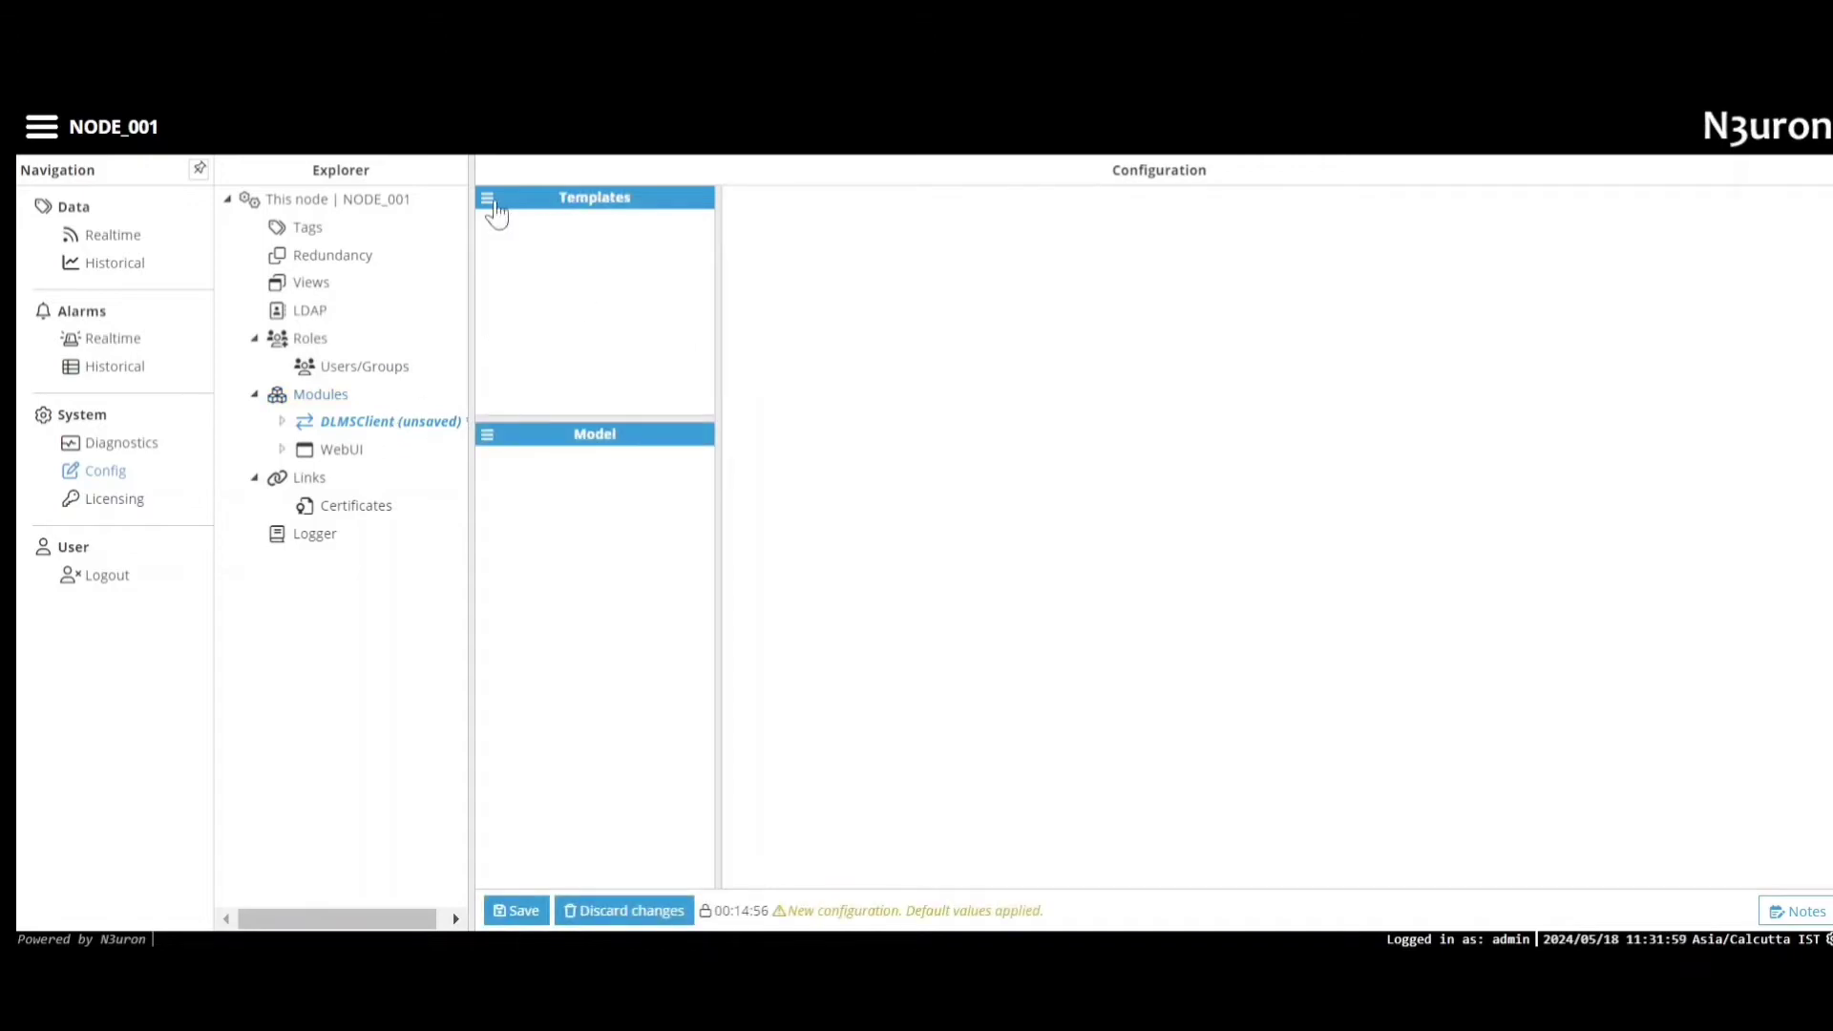
pyautogui.click(520, 911)
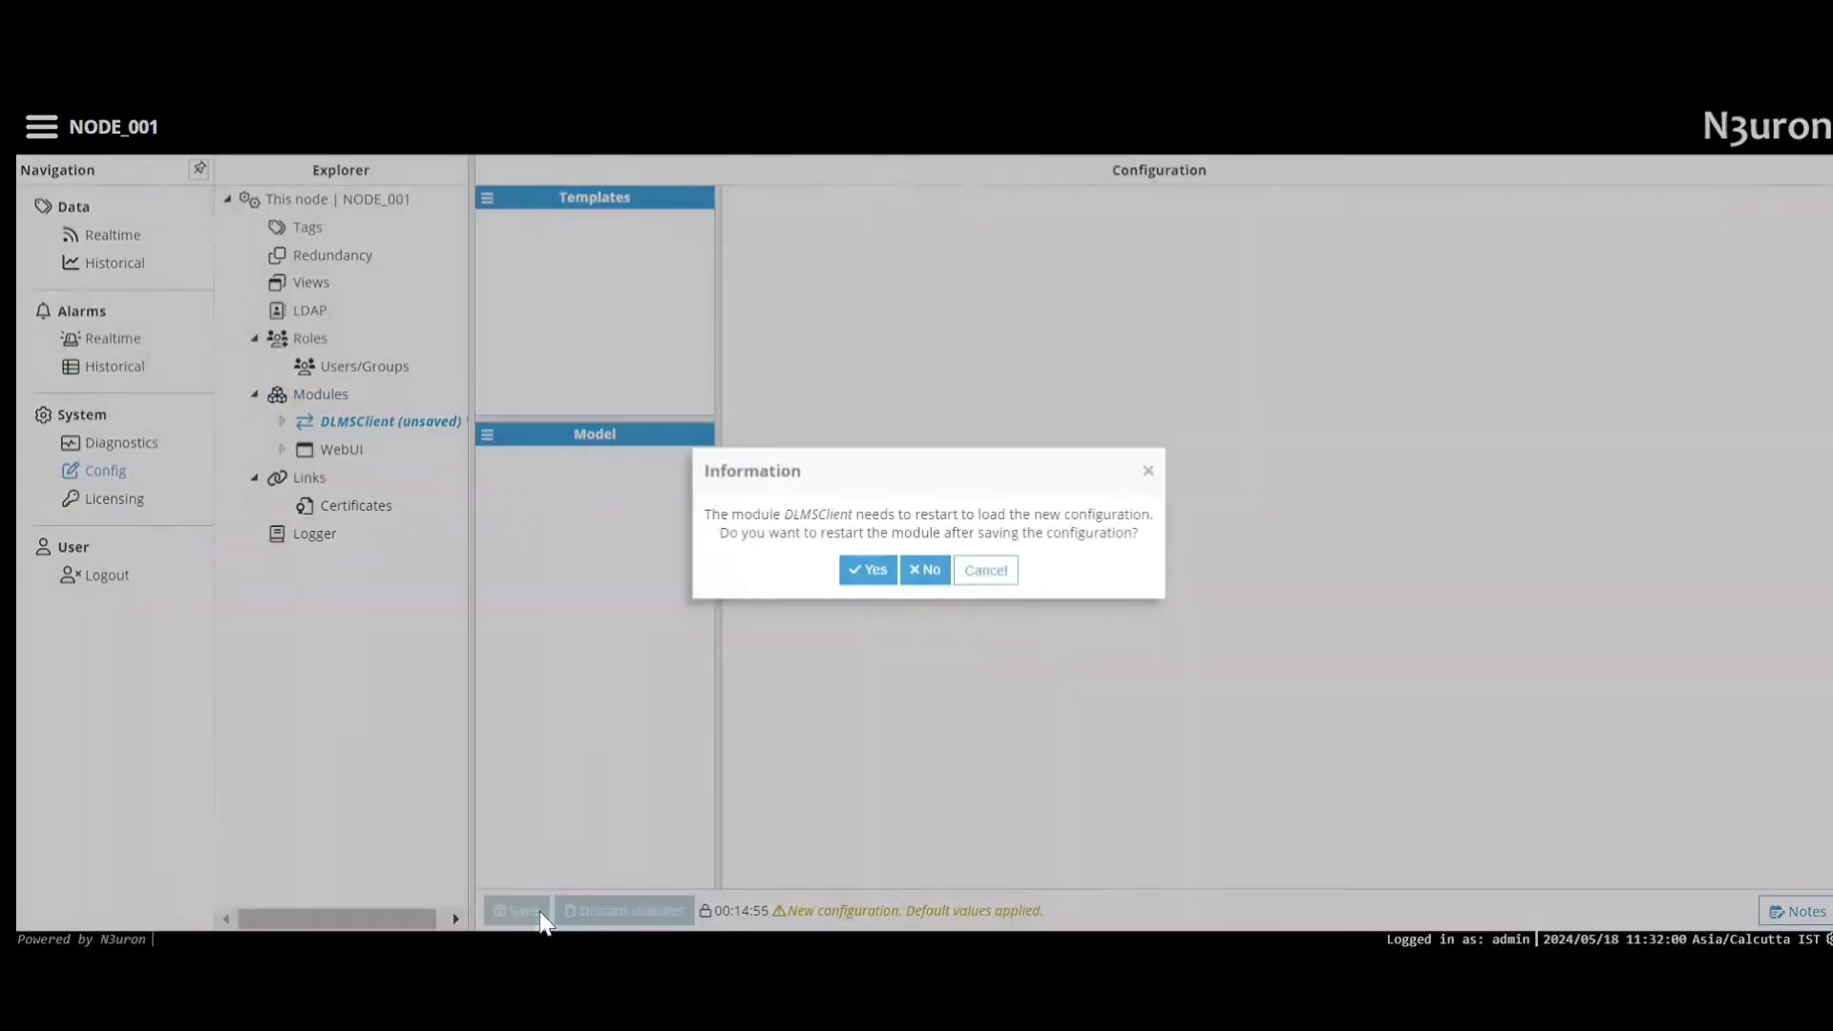
pyautogui.click(867, 571)
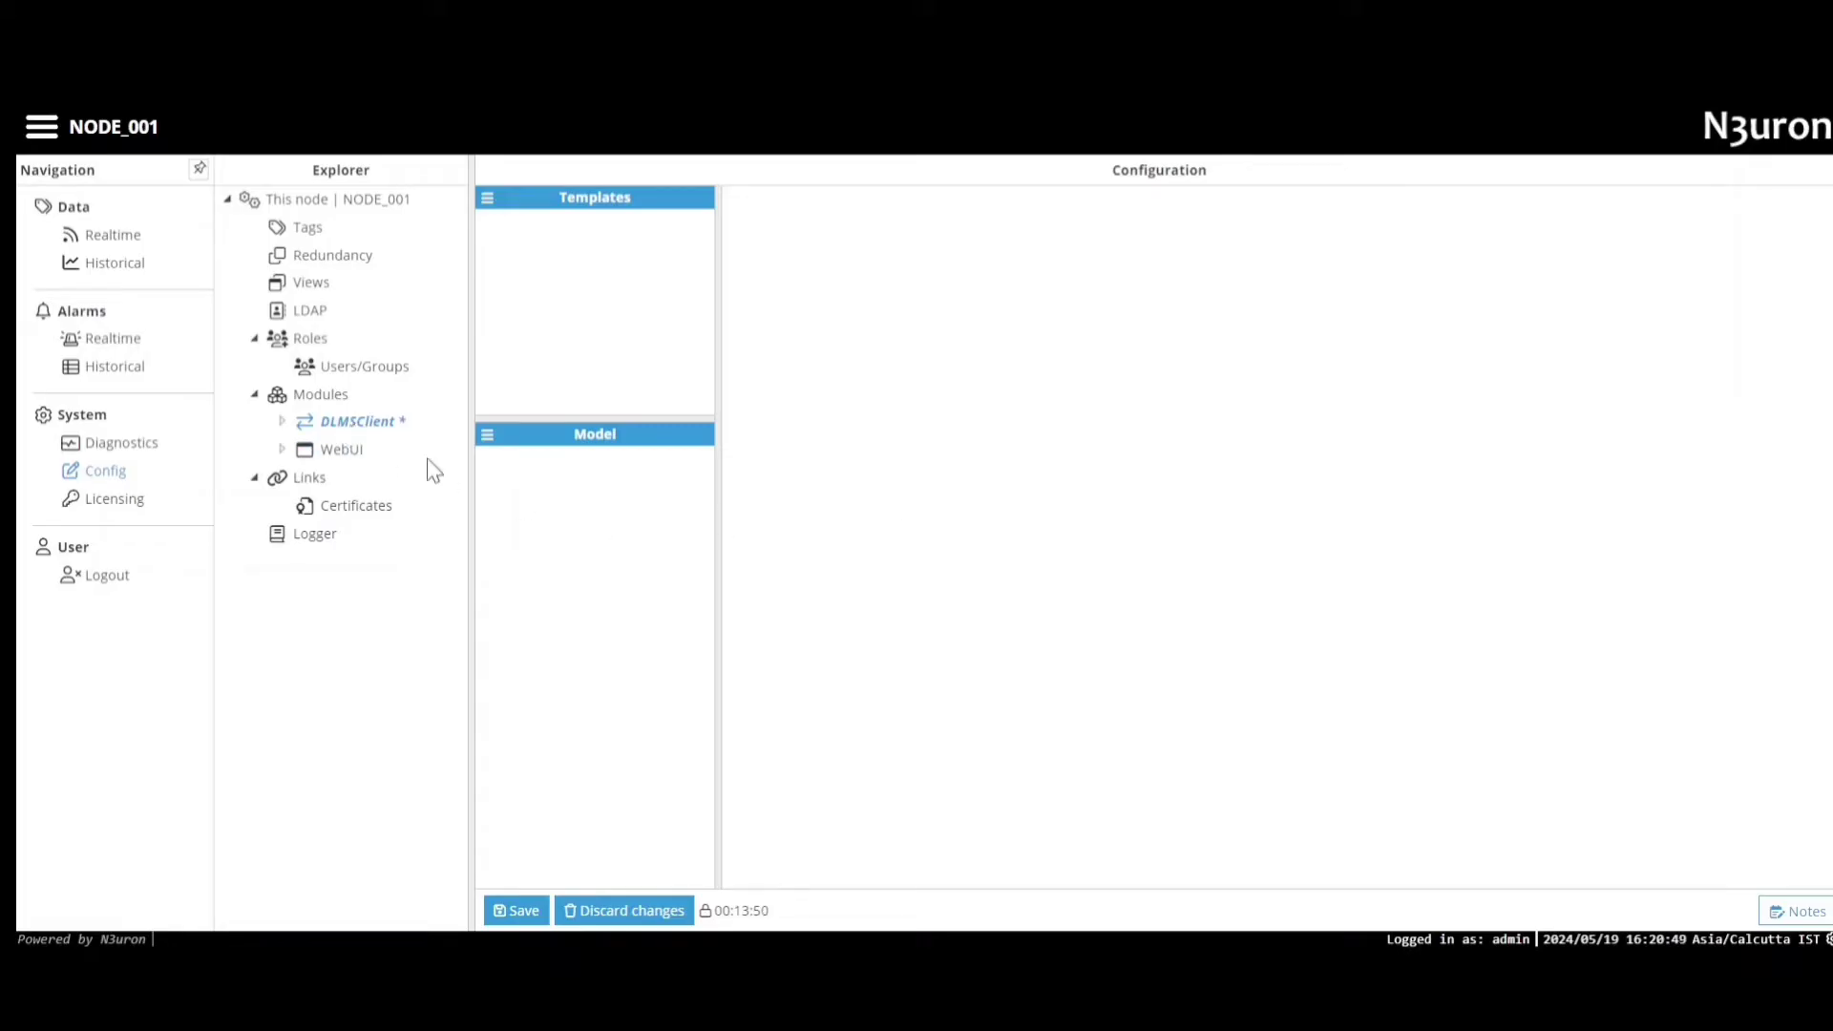
# Step: Add a new channel named Landis to the DLMSClient model
pyautogui.click(487, 435)
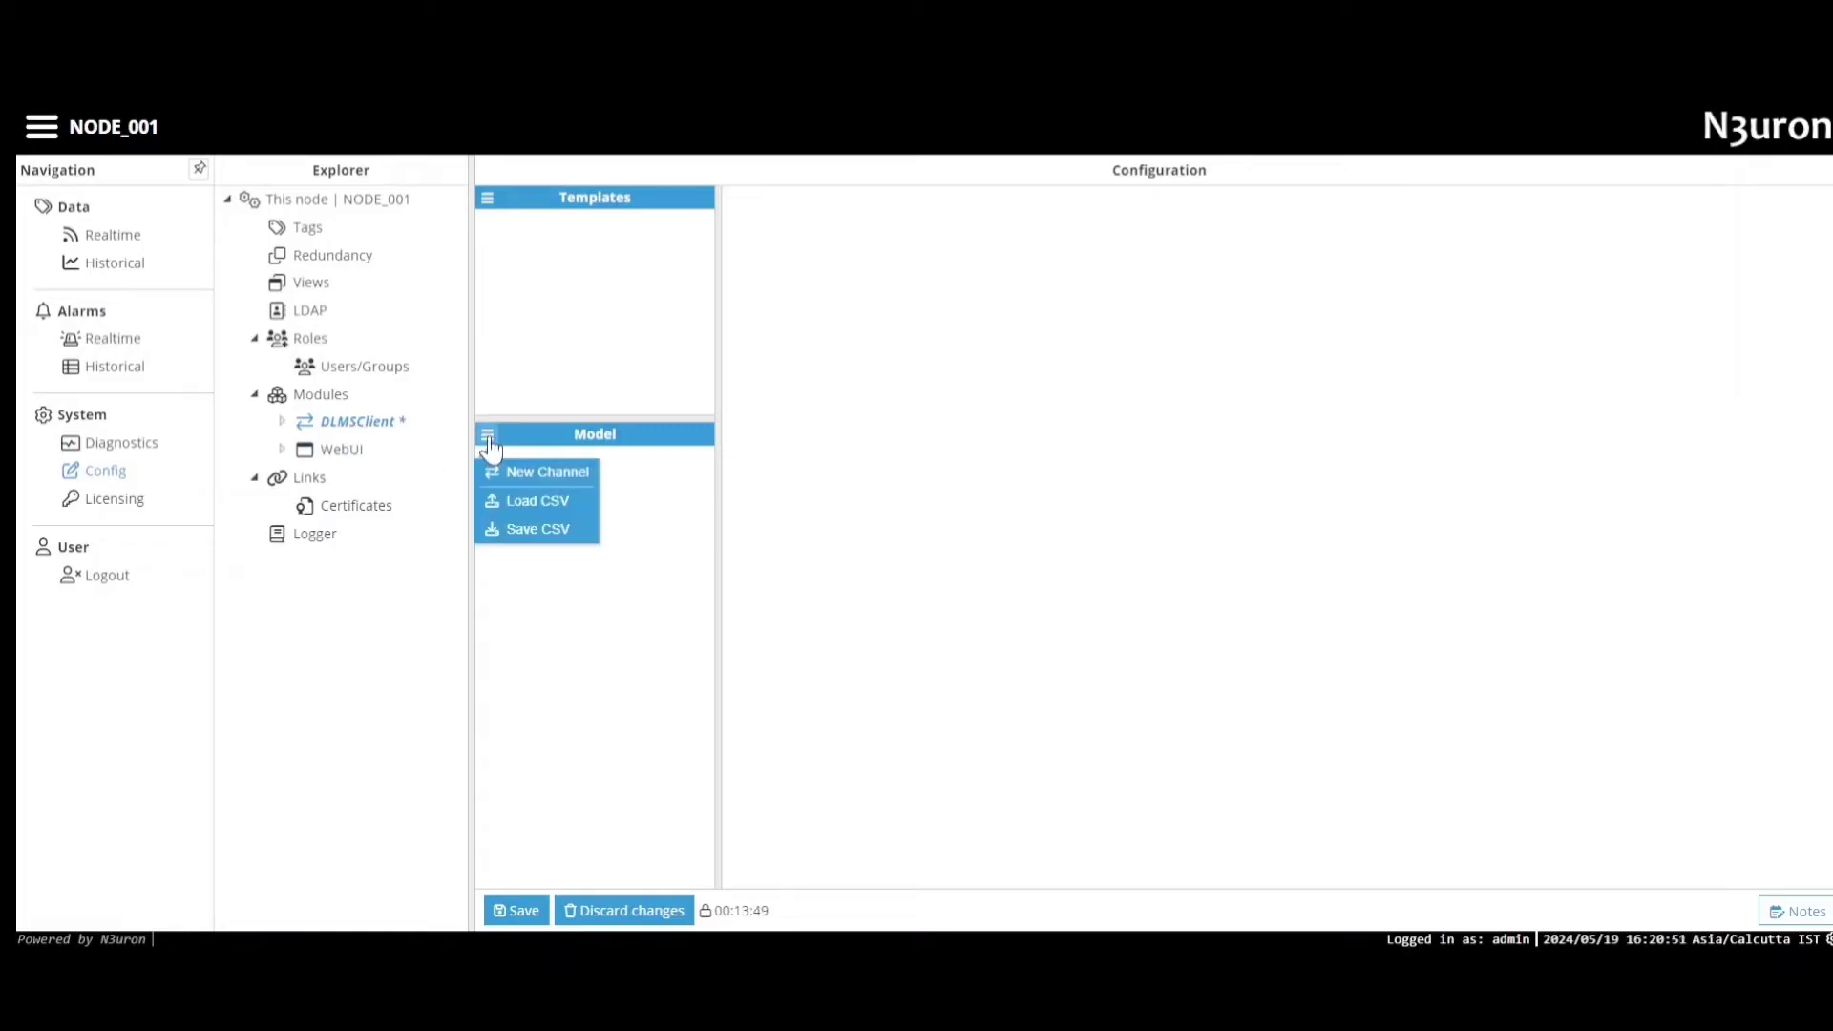
pyautogui.click(560, 472)
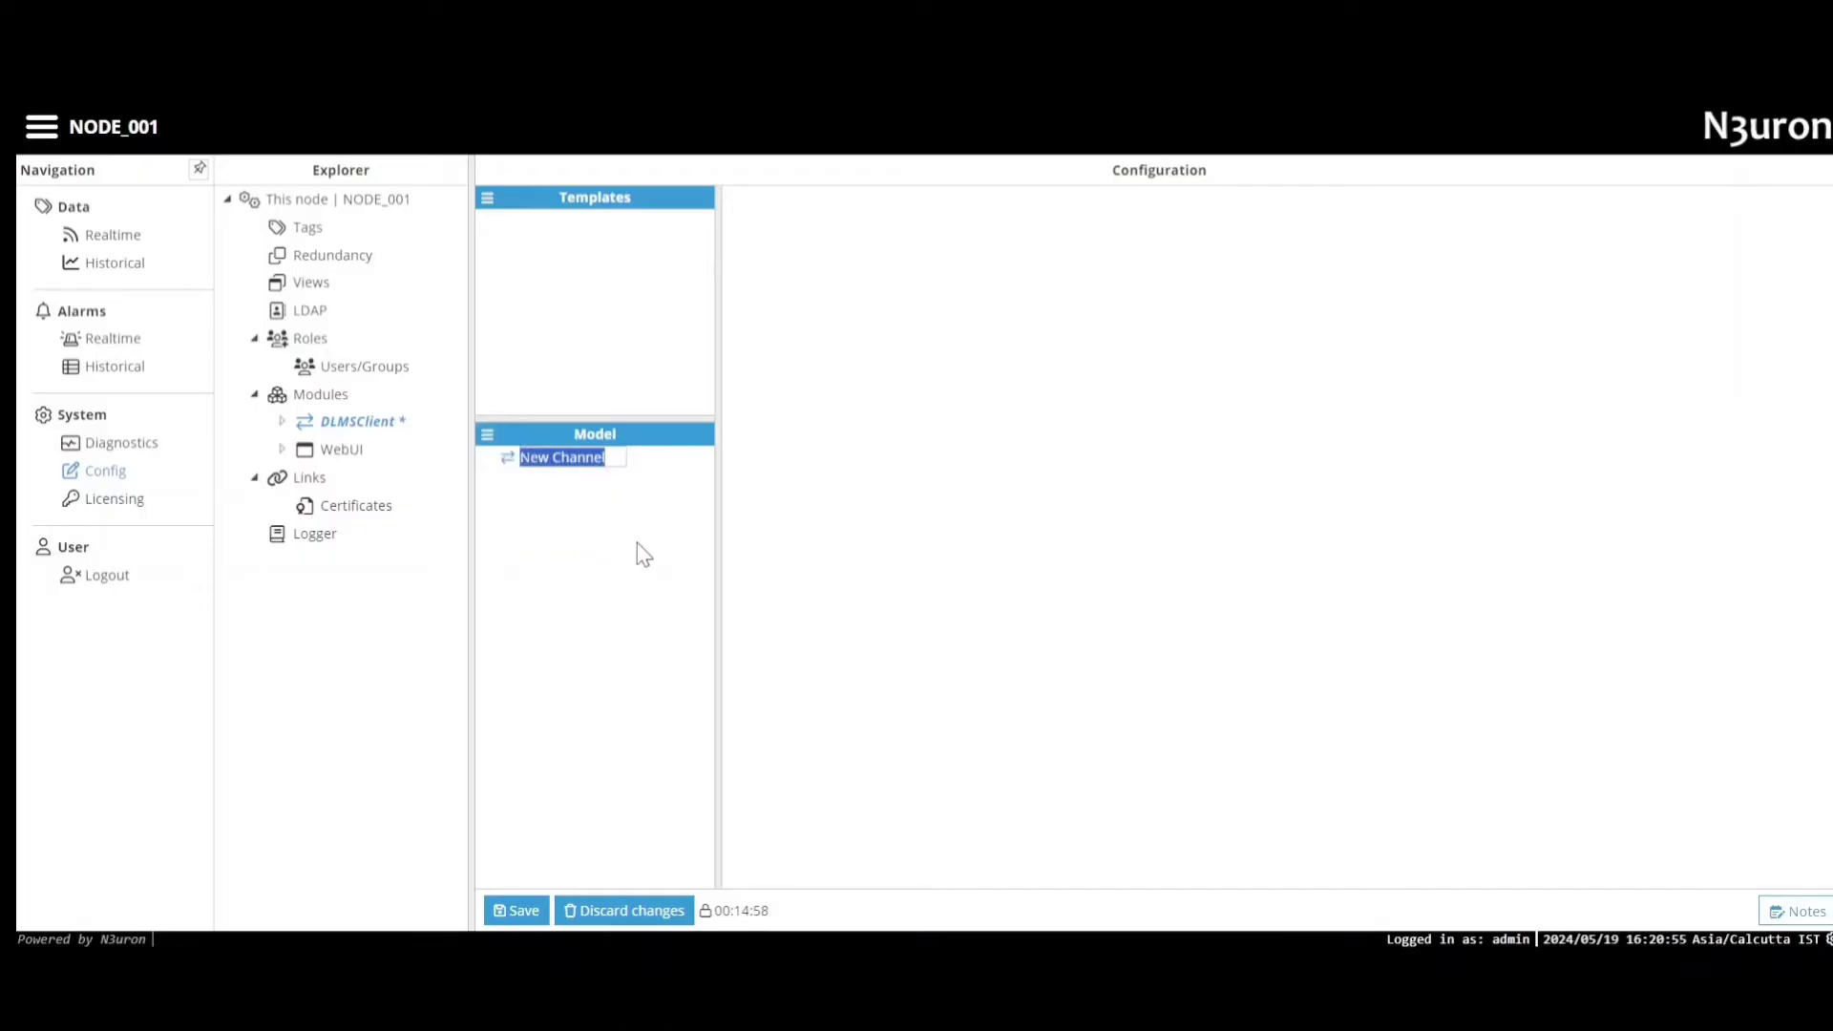
pyautogui.write('Landis')
pyautogui.press('Return')
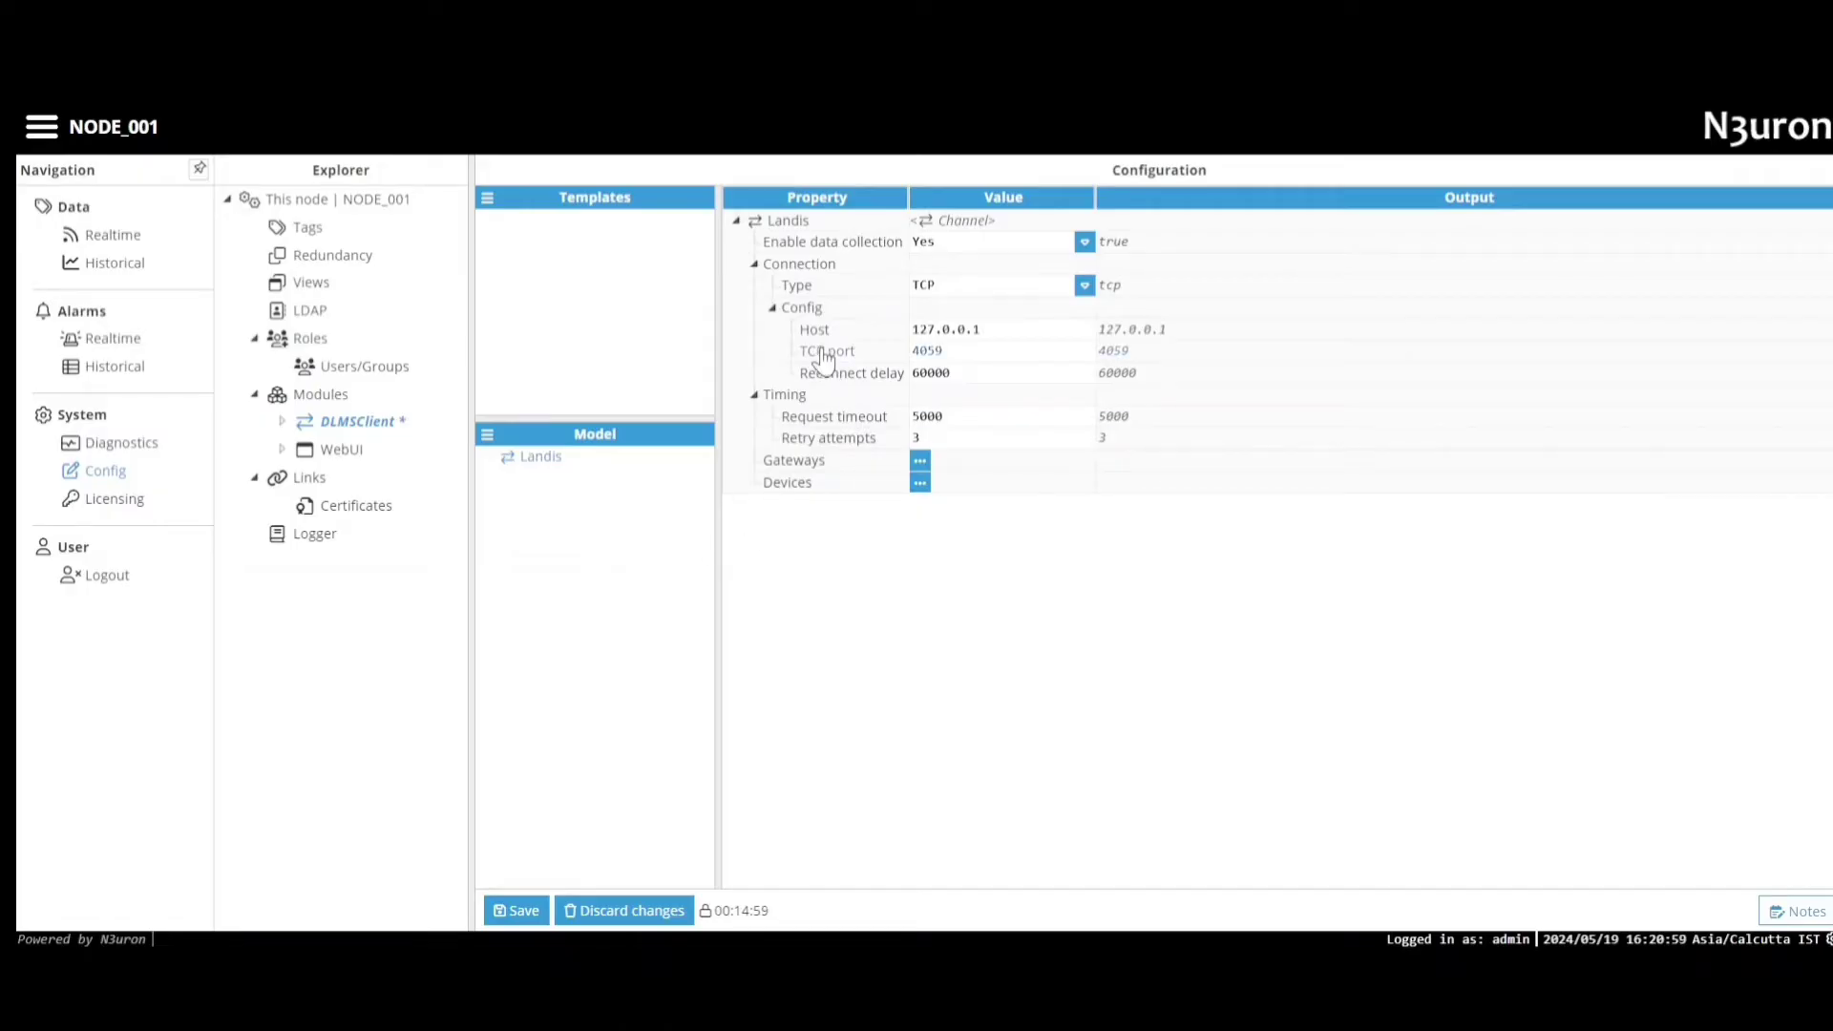
# Step: Set the Landis channel's TCP connection host to 46.6.3.16
pyautogui.click(1039, 326)
pyautogui.write('46.6.3.16')
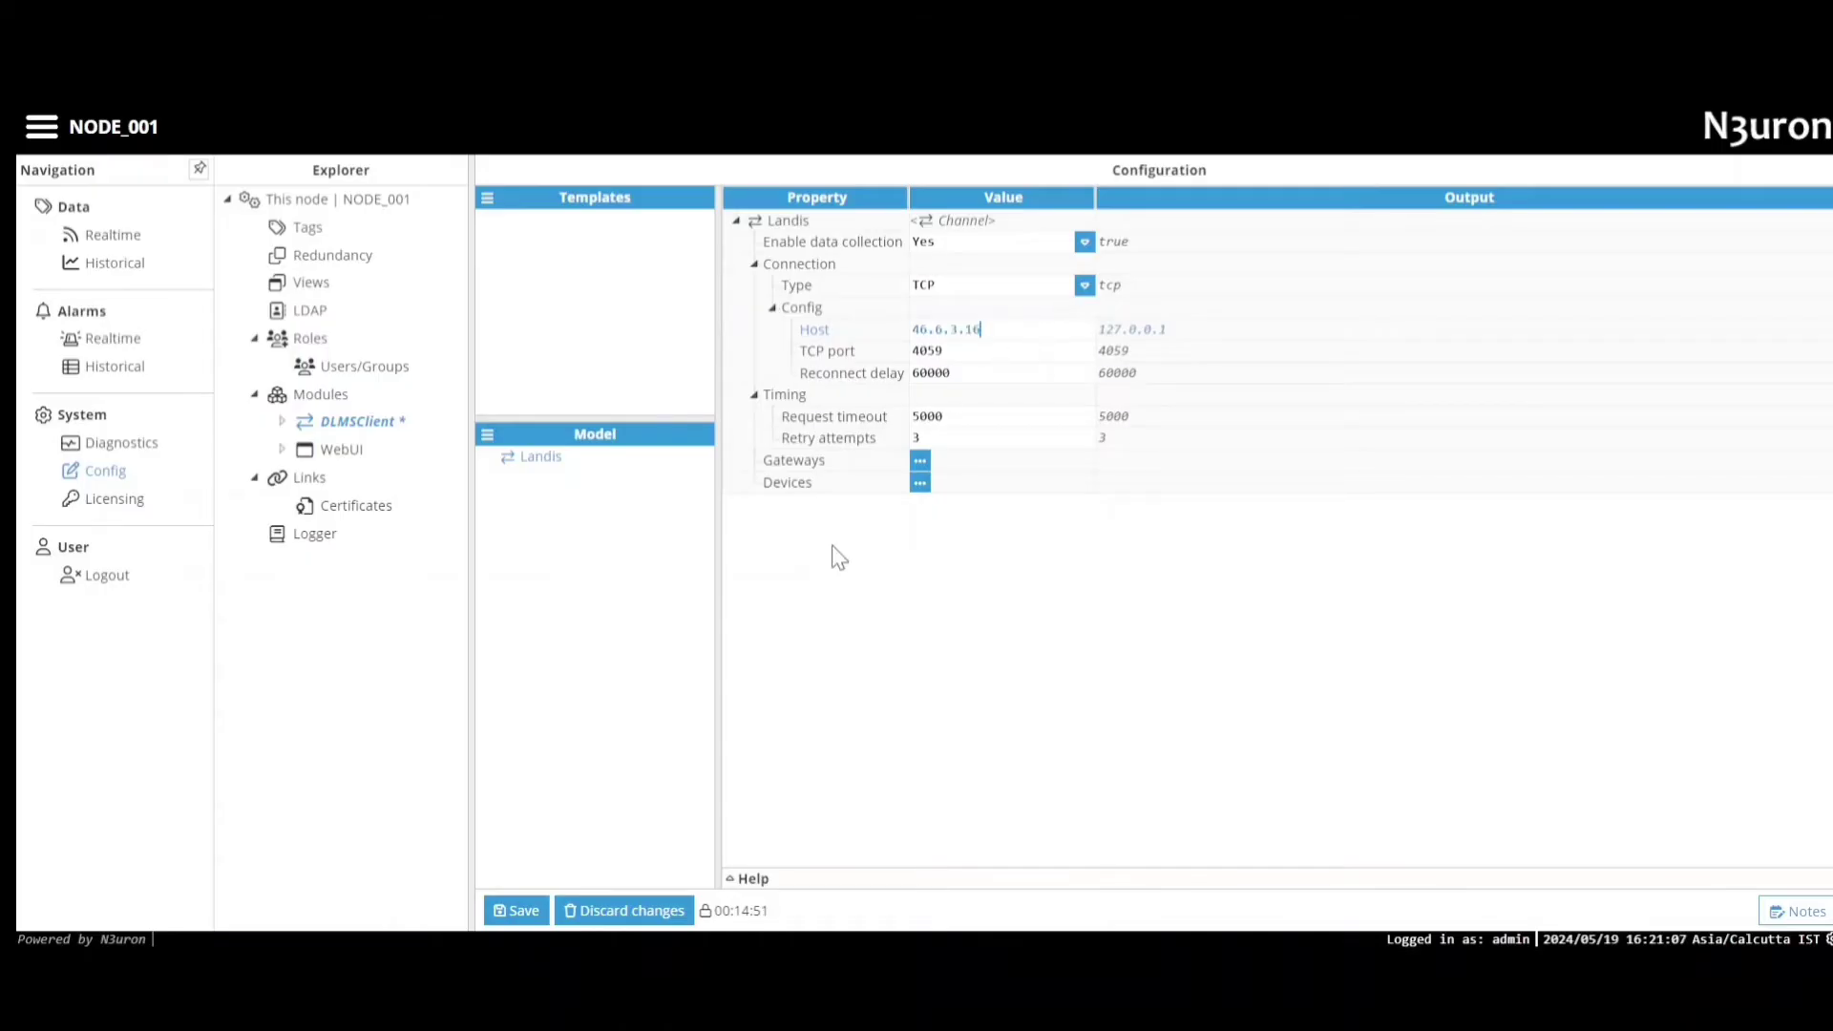
pyautogui.click(951, 598)
# Step: Add a new device named ZMD410 under the Landis channel
pyautogui.click(921, 485)
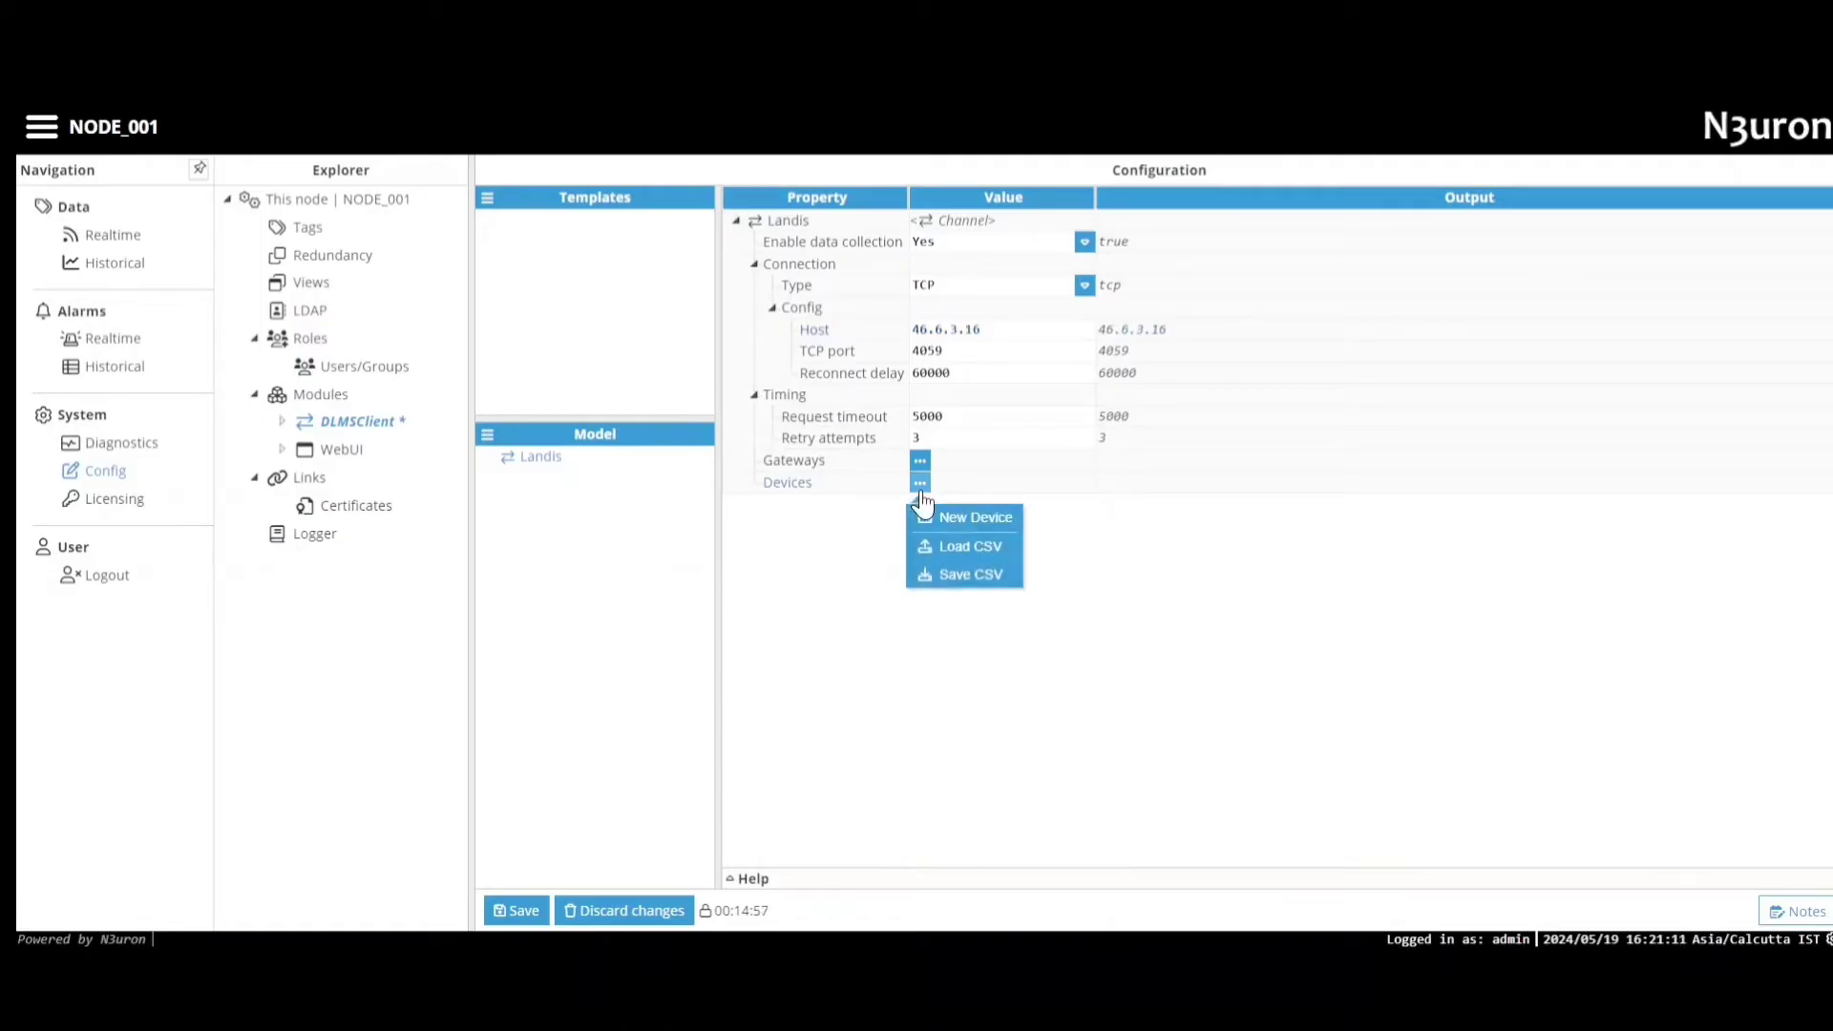
pyautogui.click(983, 519)
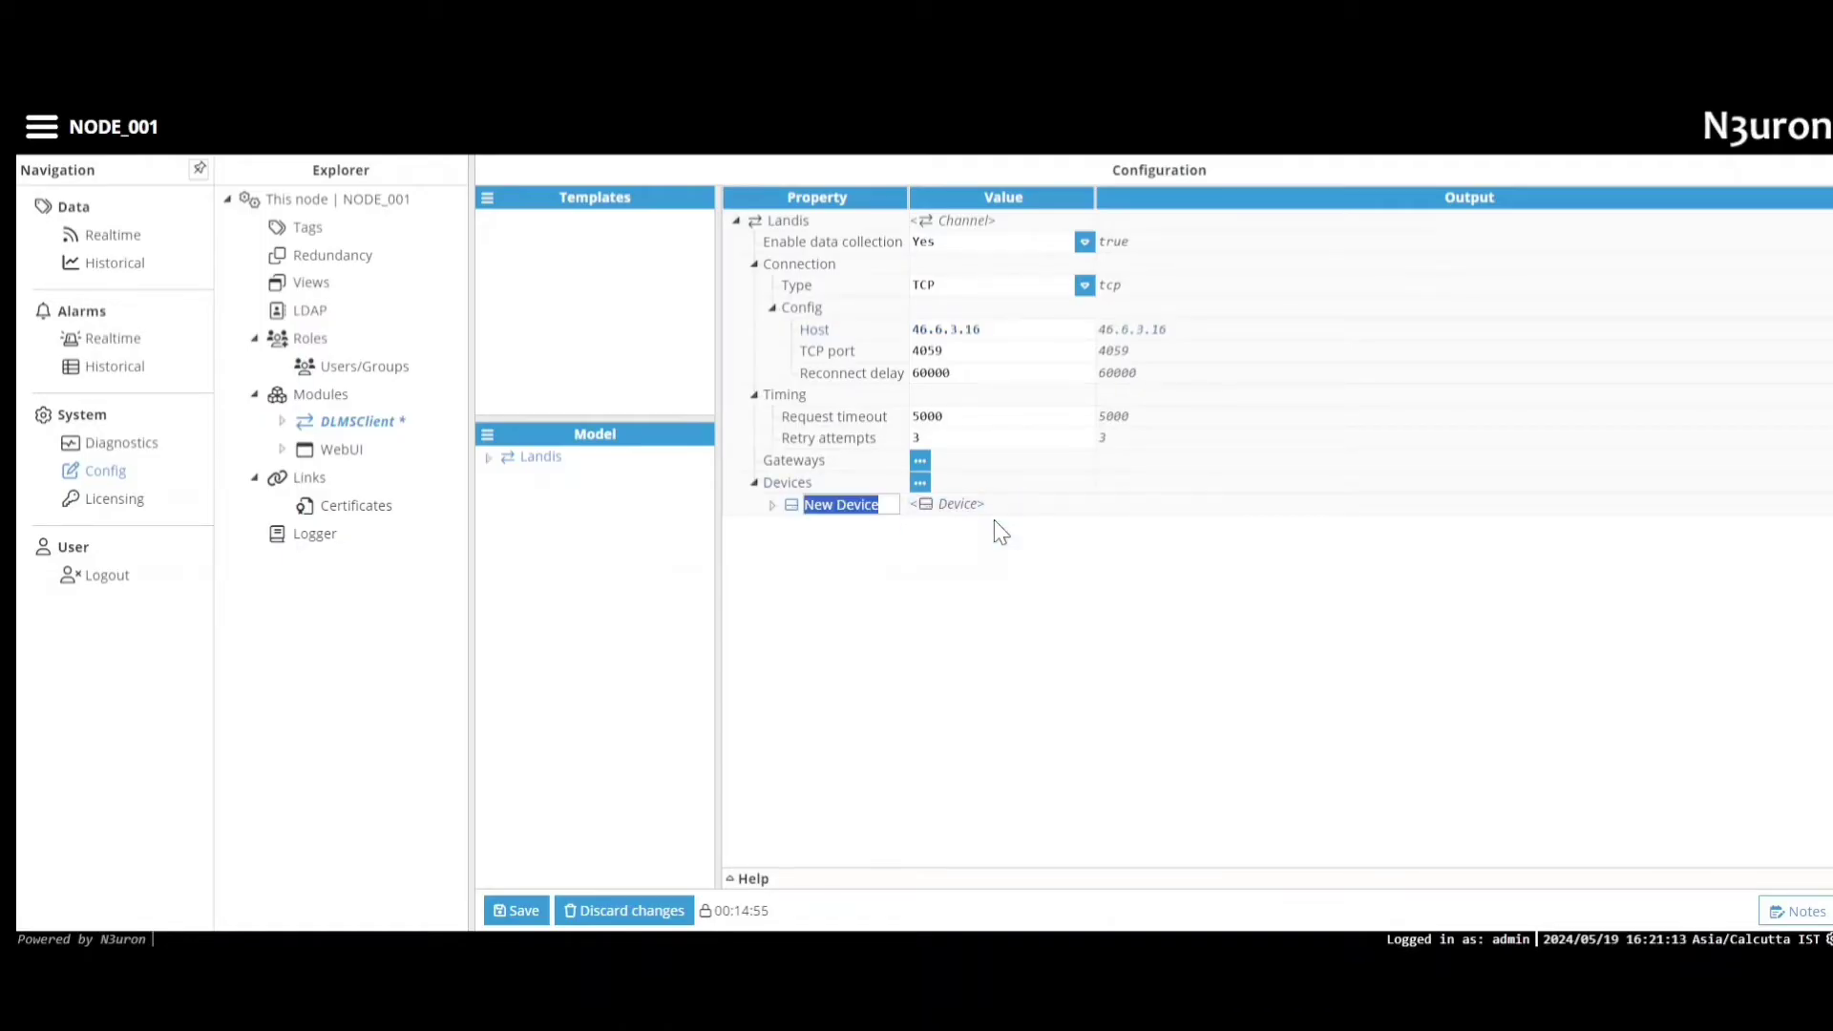
pyautogui.write('ZM')
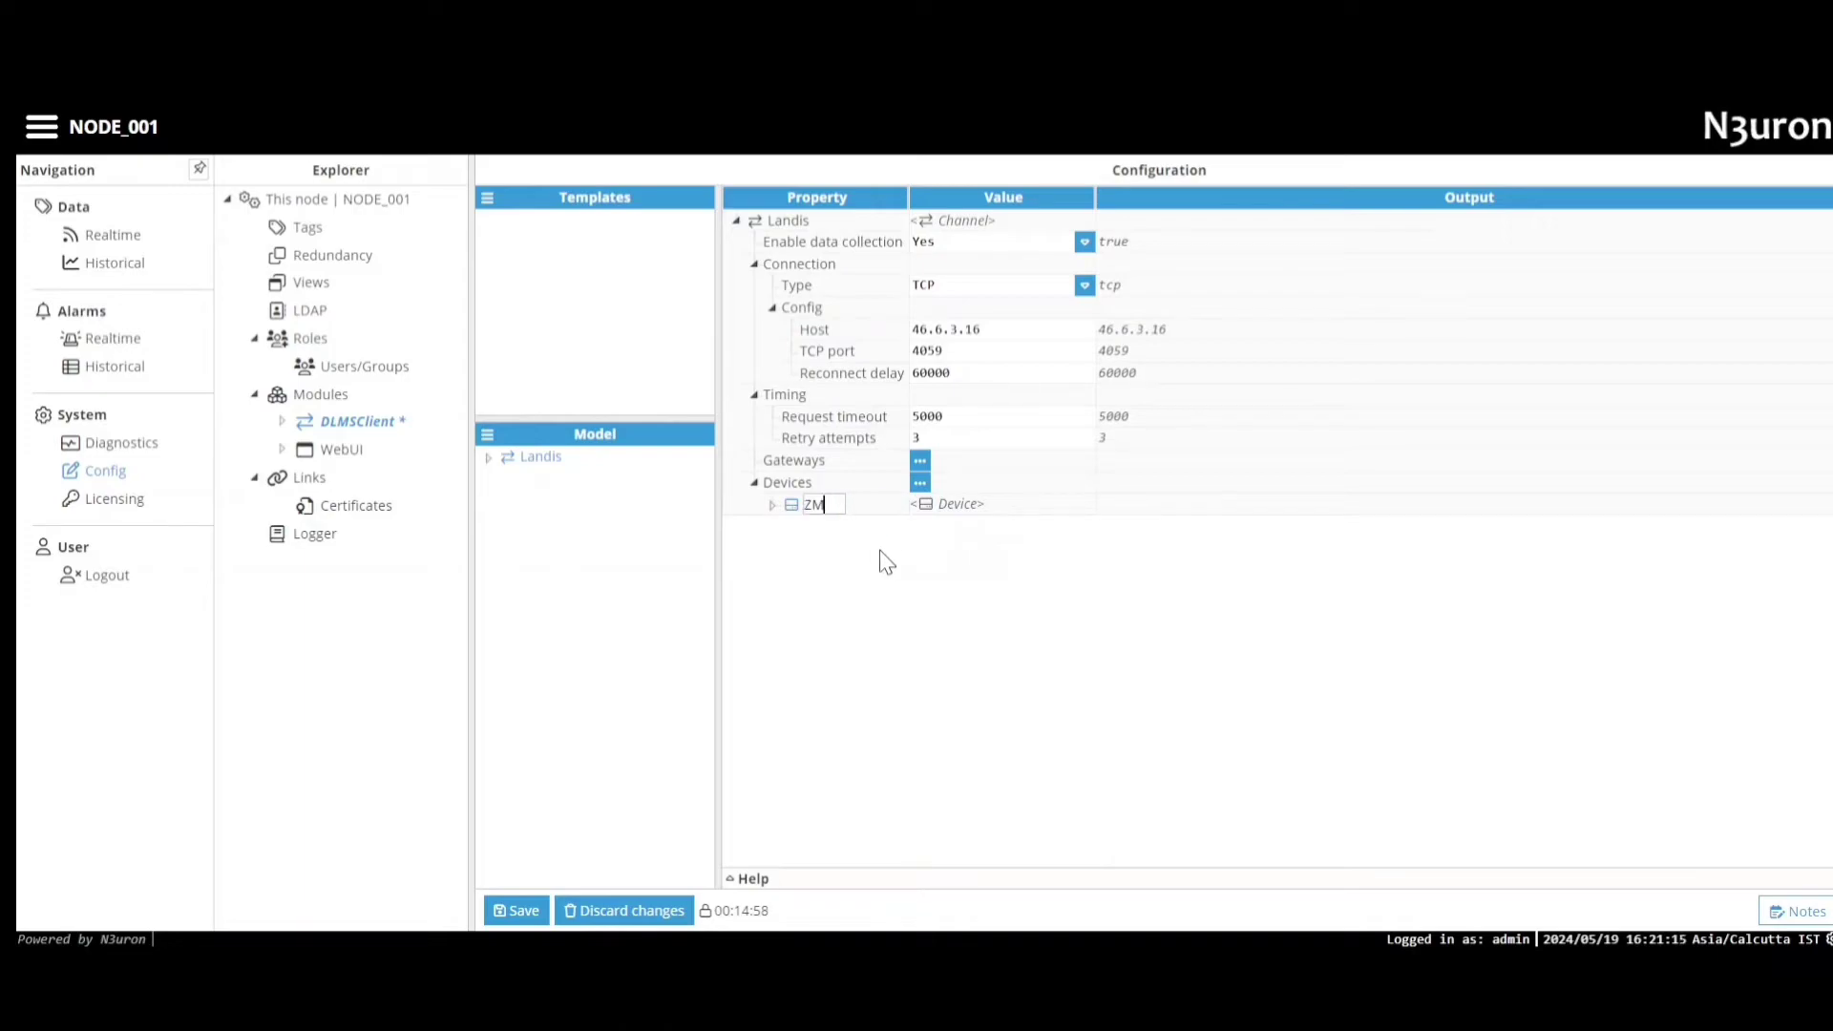
pyautogui.write('D410')
pyautogui.press('Return')
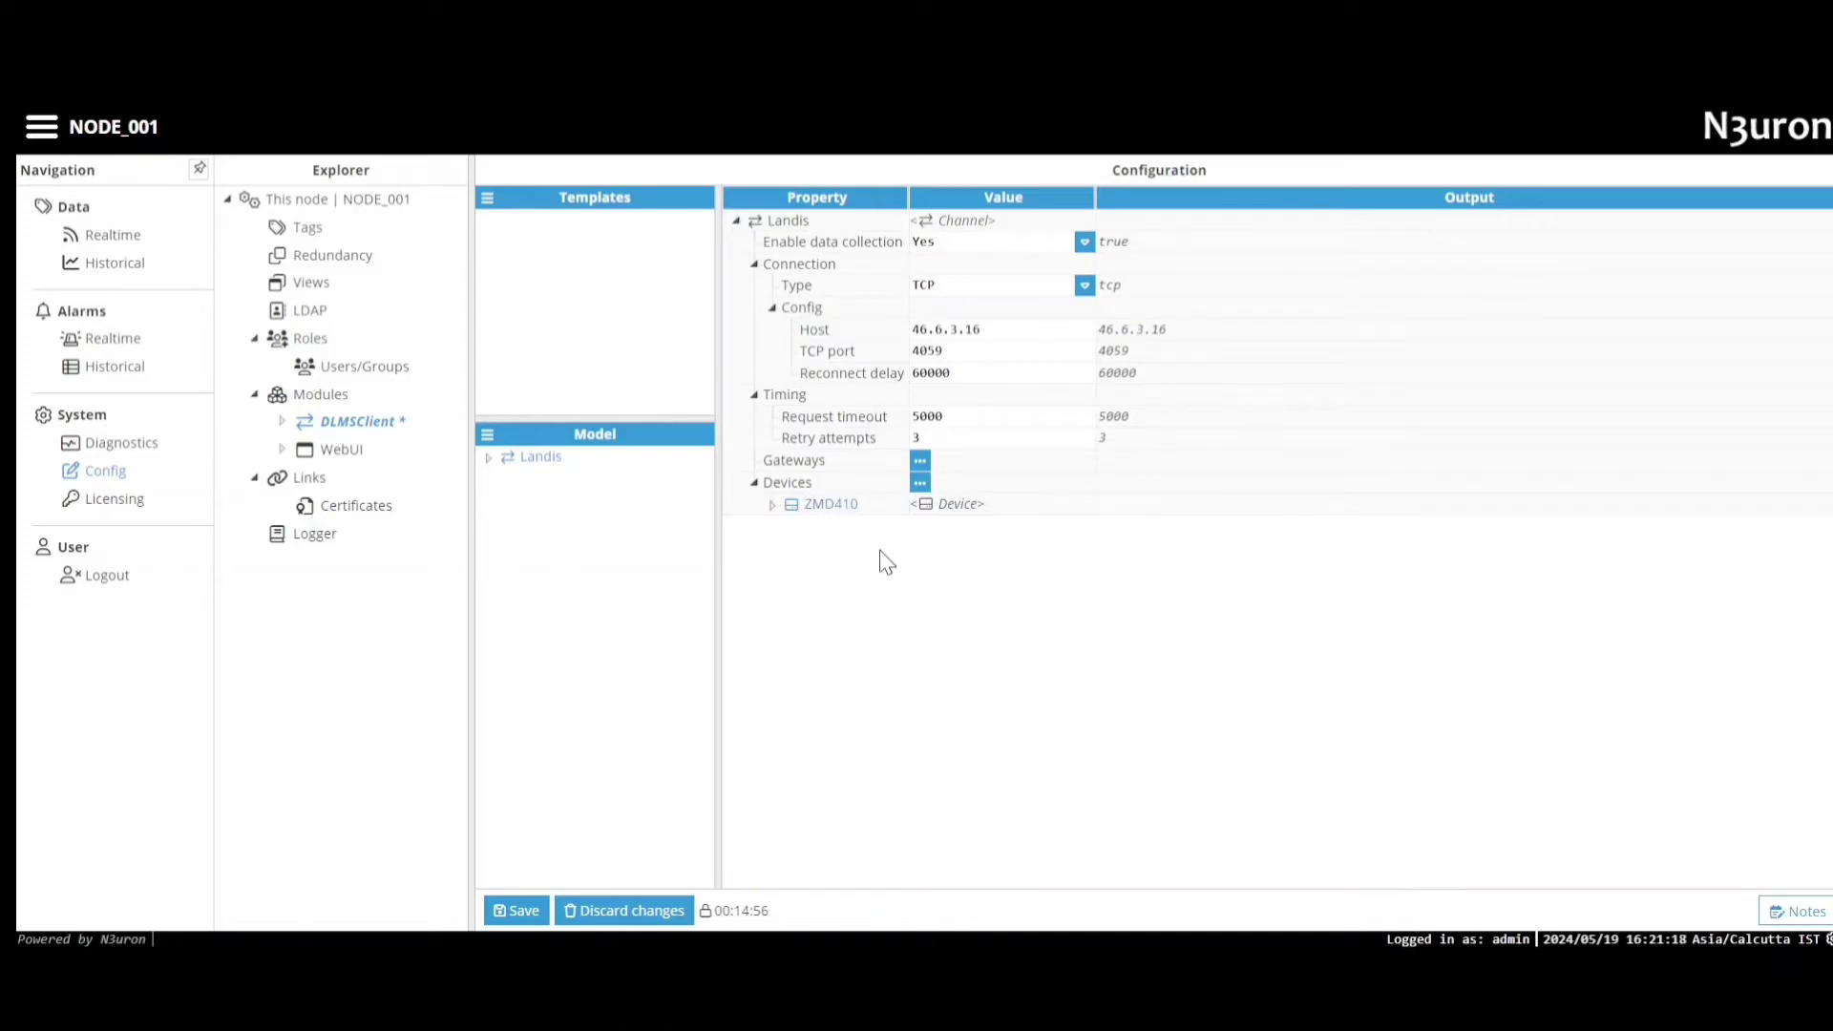
# Step: Set the ZMD410 device's name referencing to Short name and its physical device address to 5628
pyautogui.click(774, 506)
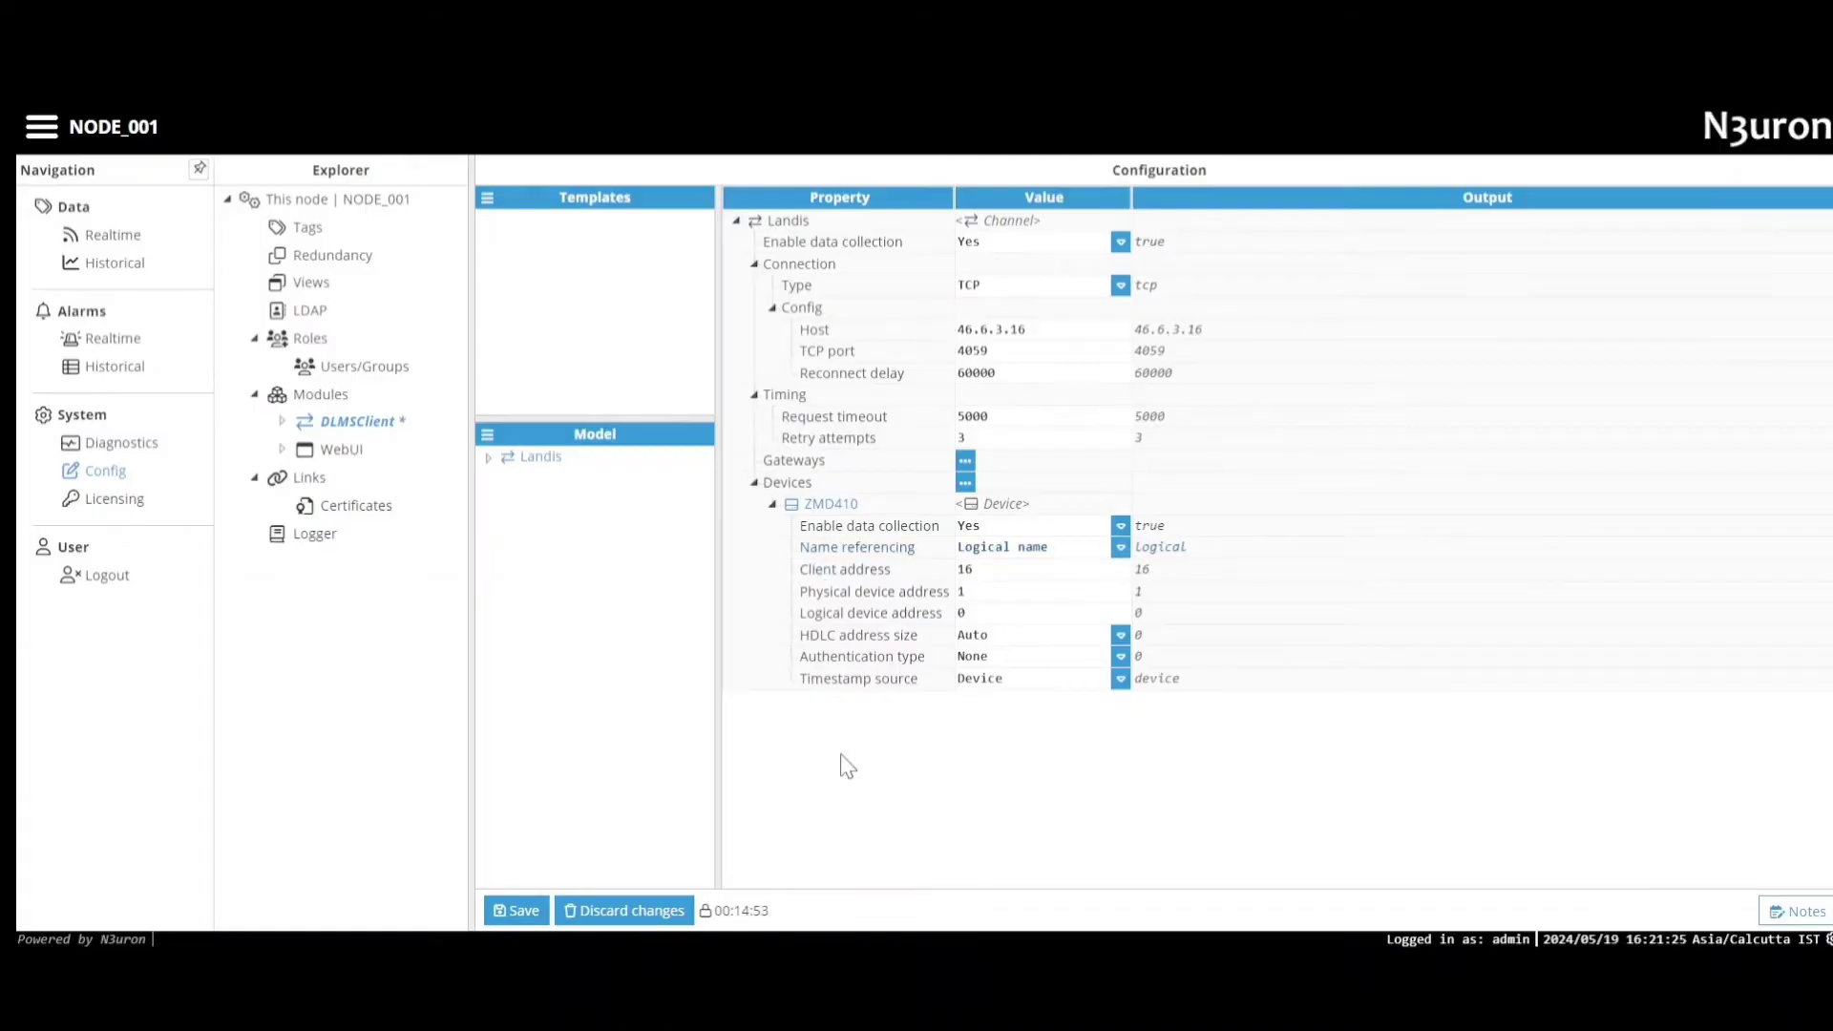
pyautogui.click(1121, 559)
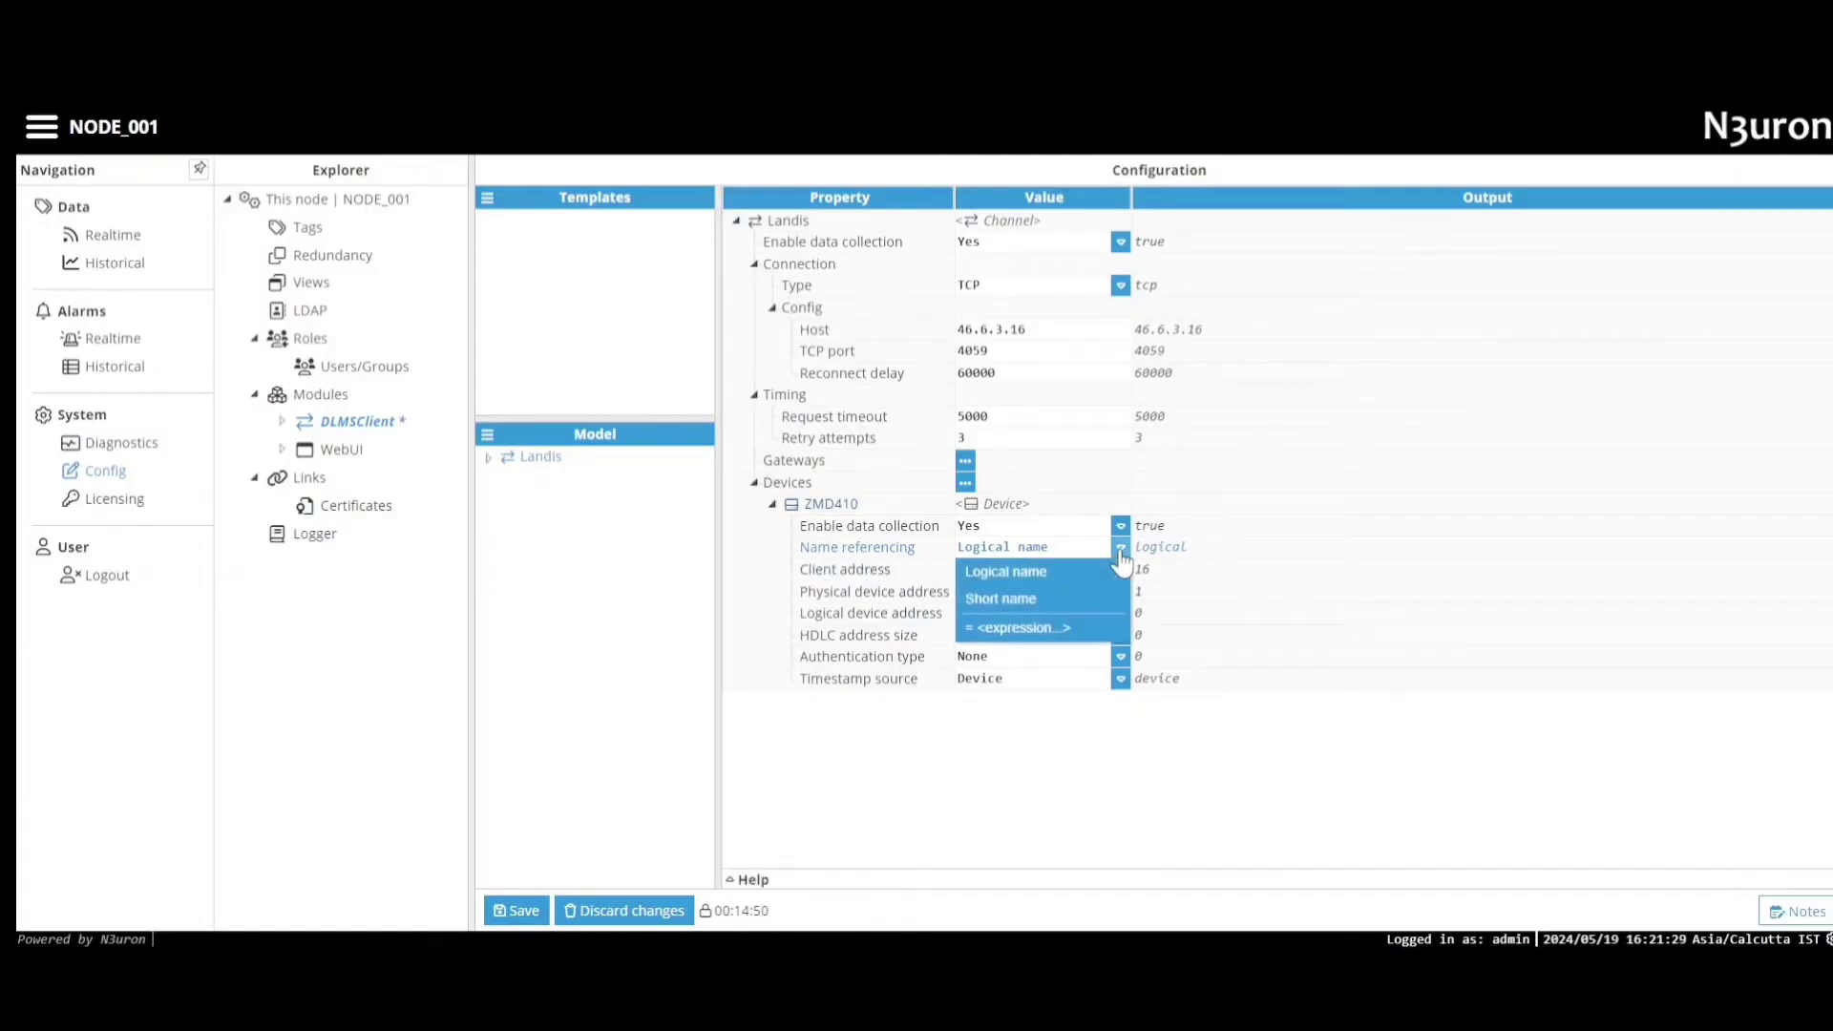
pyautogui.click(1021, 598)
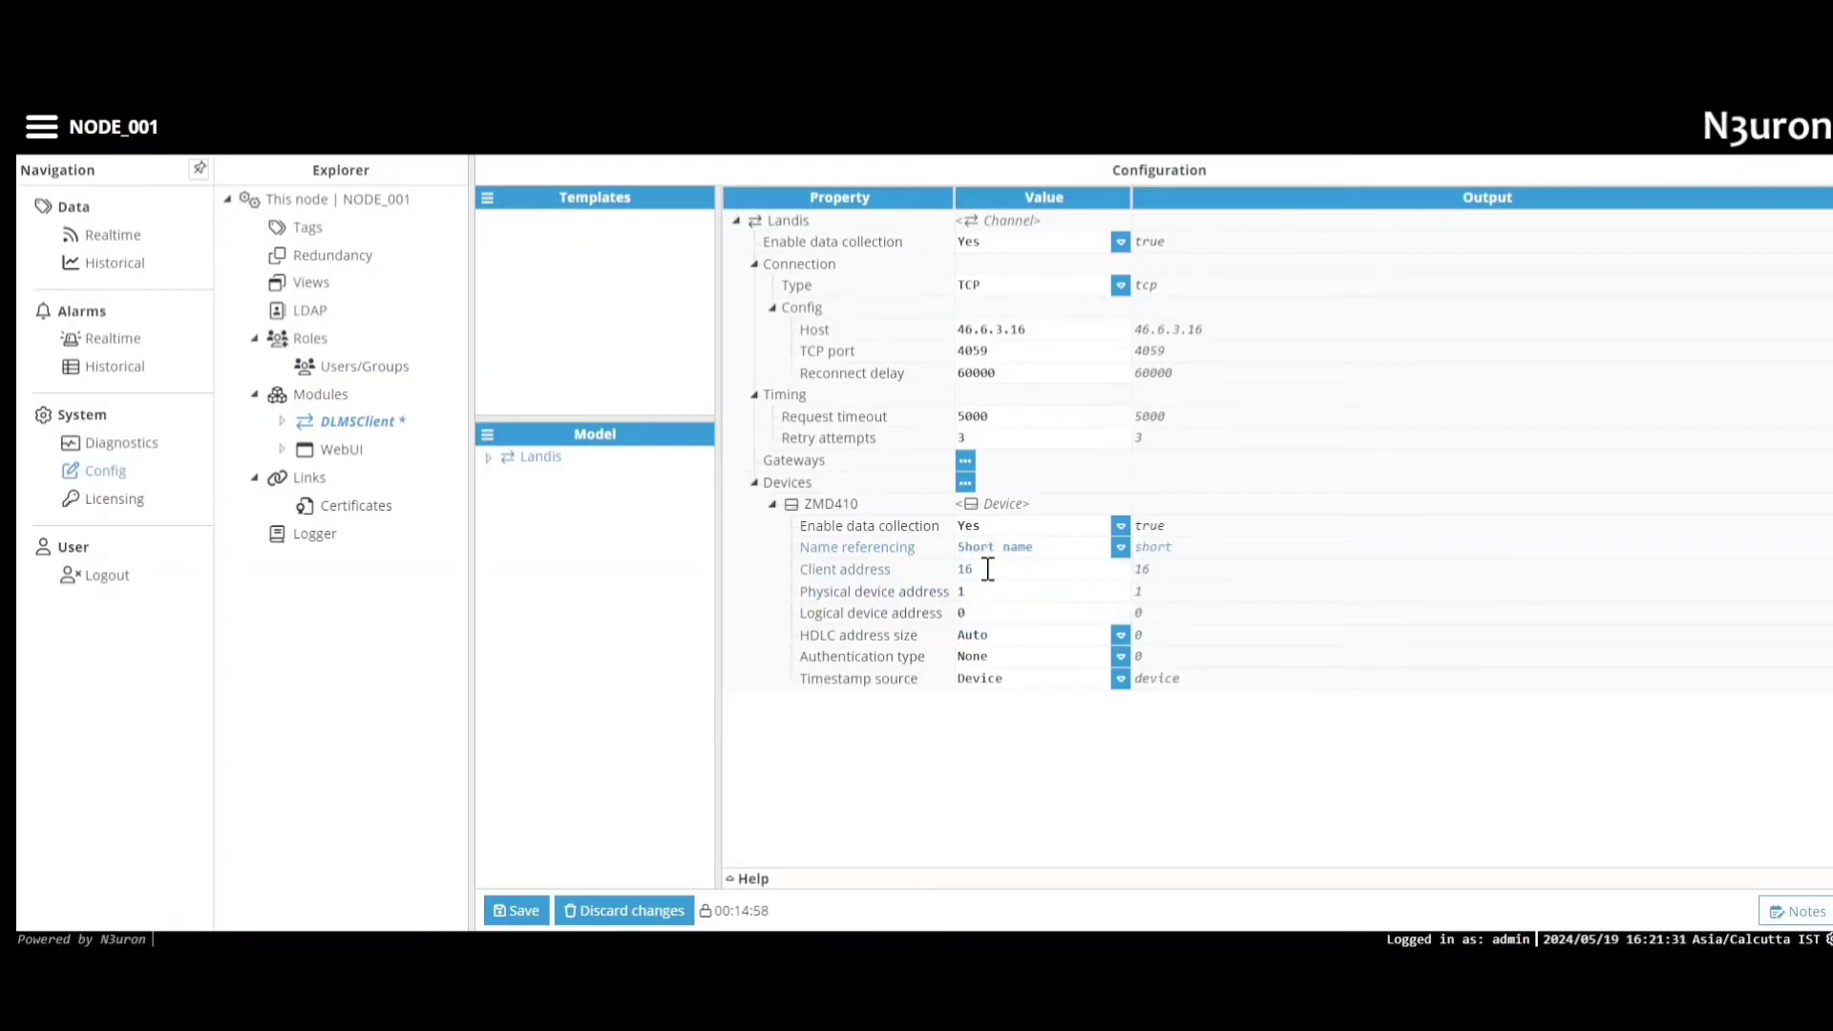
pyautogui.click(995, 590)
pyautogui.click(582, 983)
pyautogui.write('5628')
# Step: Set the ZMD410 logical device address to 1 and save the configuration, restarting the module
pyautogui.click(1026, 614)
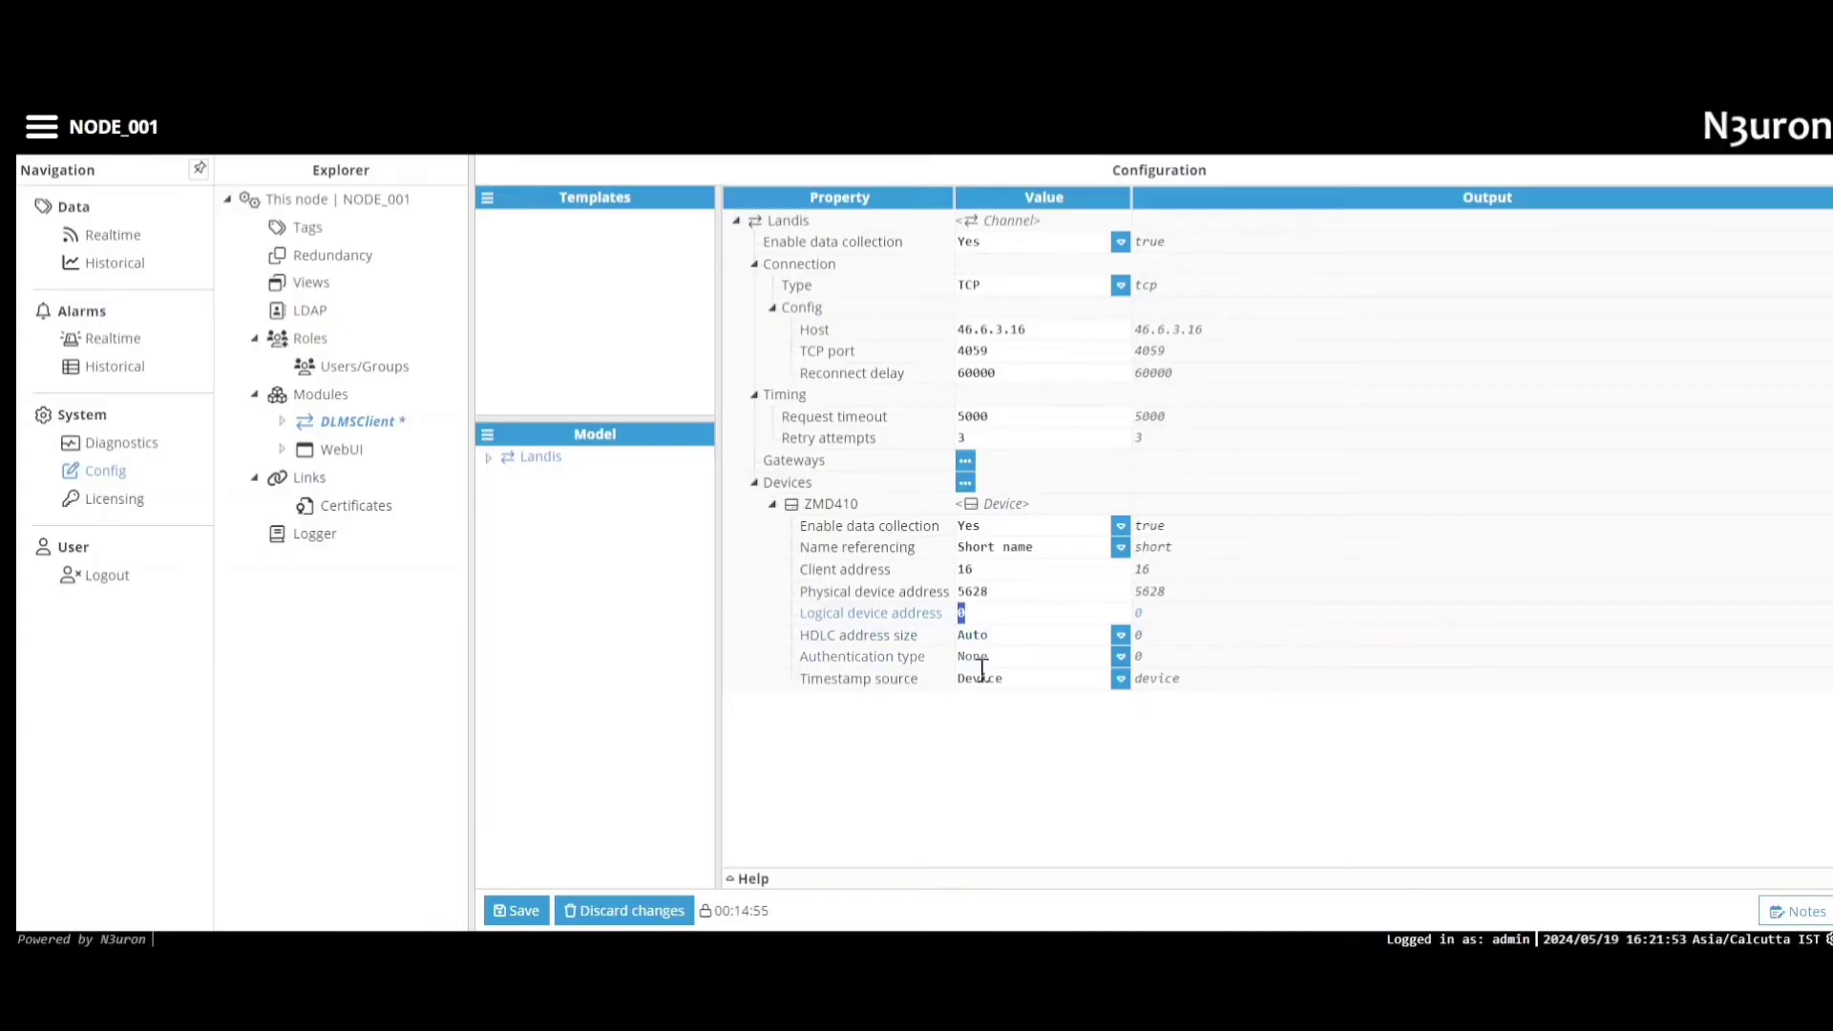
pyautogui.click(987, 770)
pyautogui.click(524, 913)
pyautogui.click(865, 571)
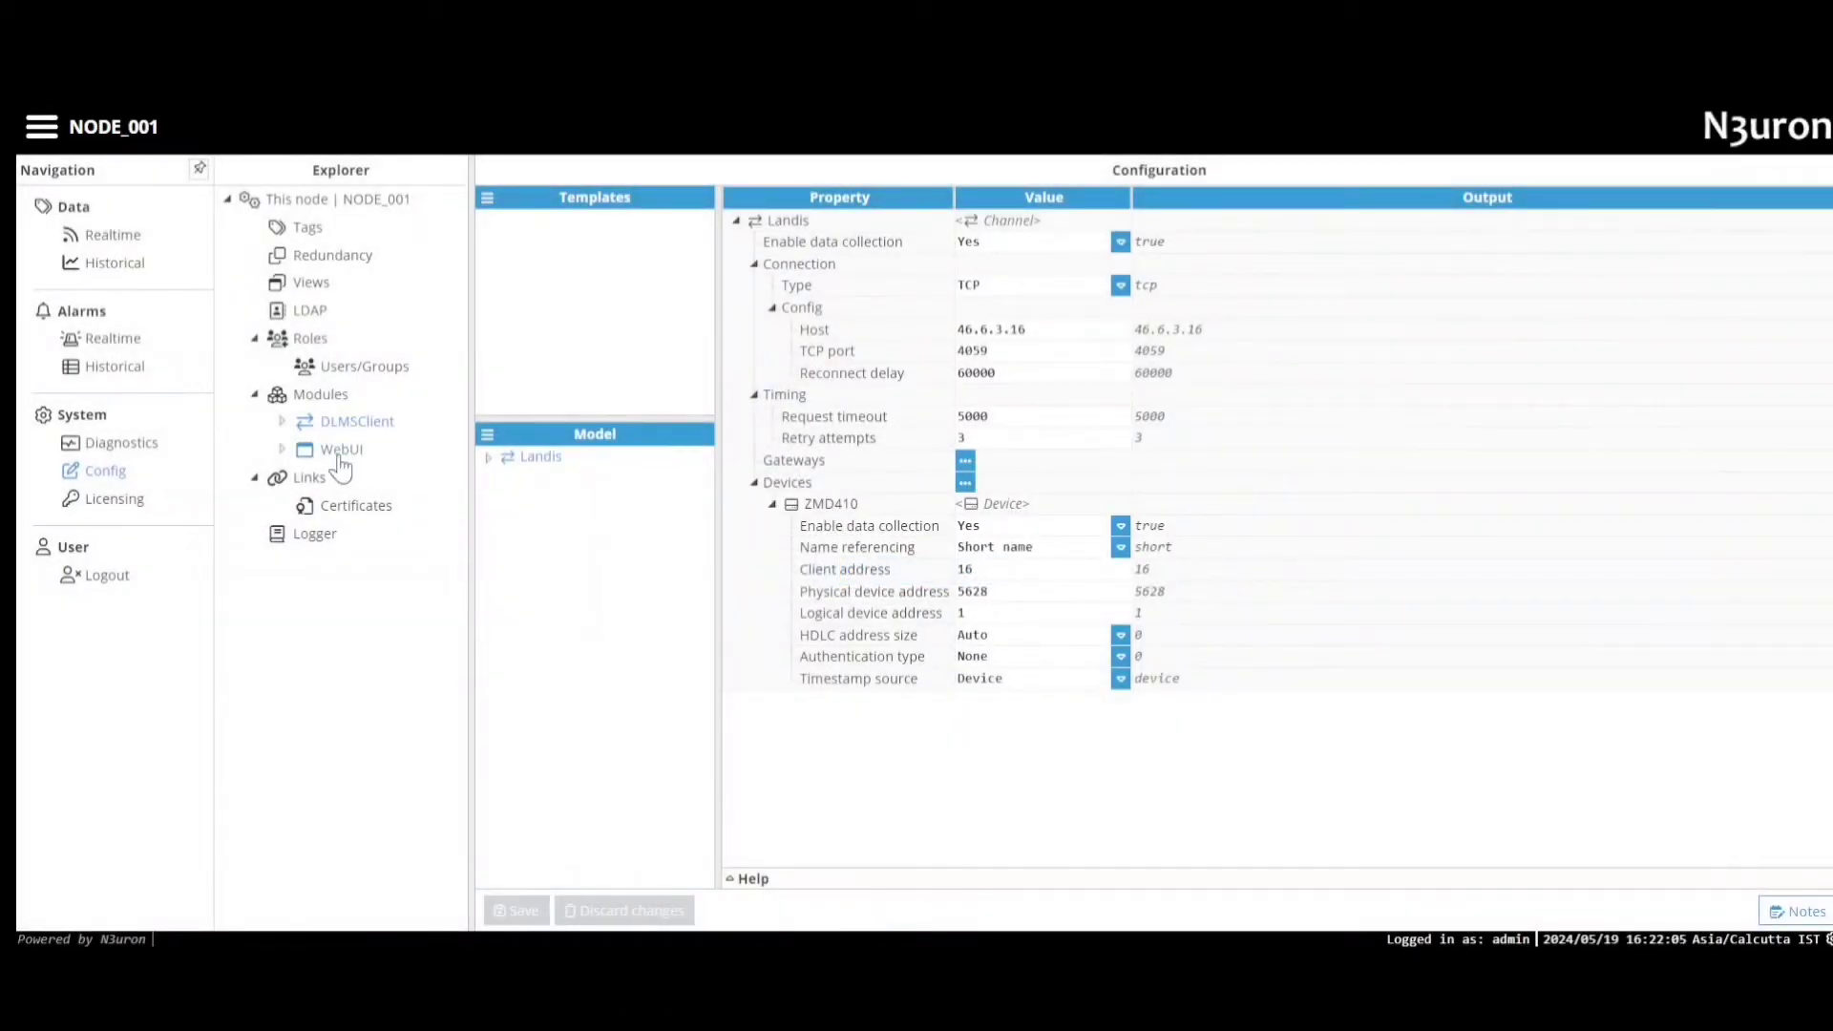
# Step: Rebrowse the Landis/ZMD410 device in the DLMSClient browser and expand its object folders
pyautogui.click(282, 421)
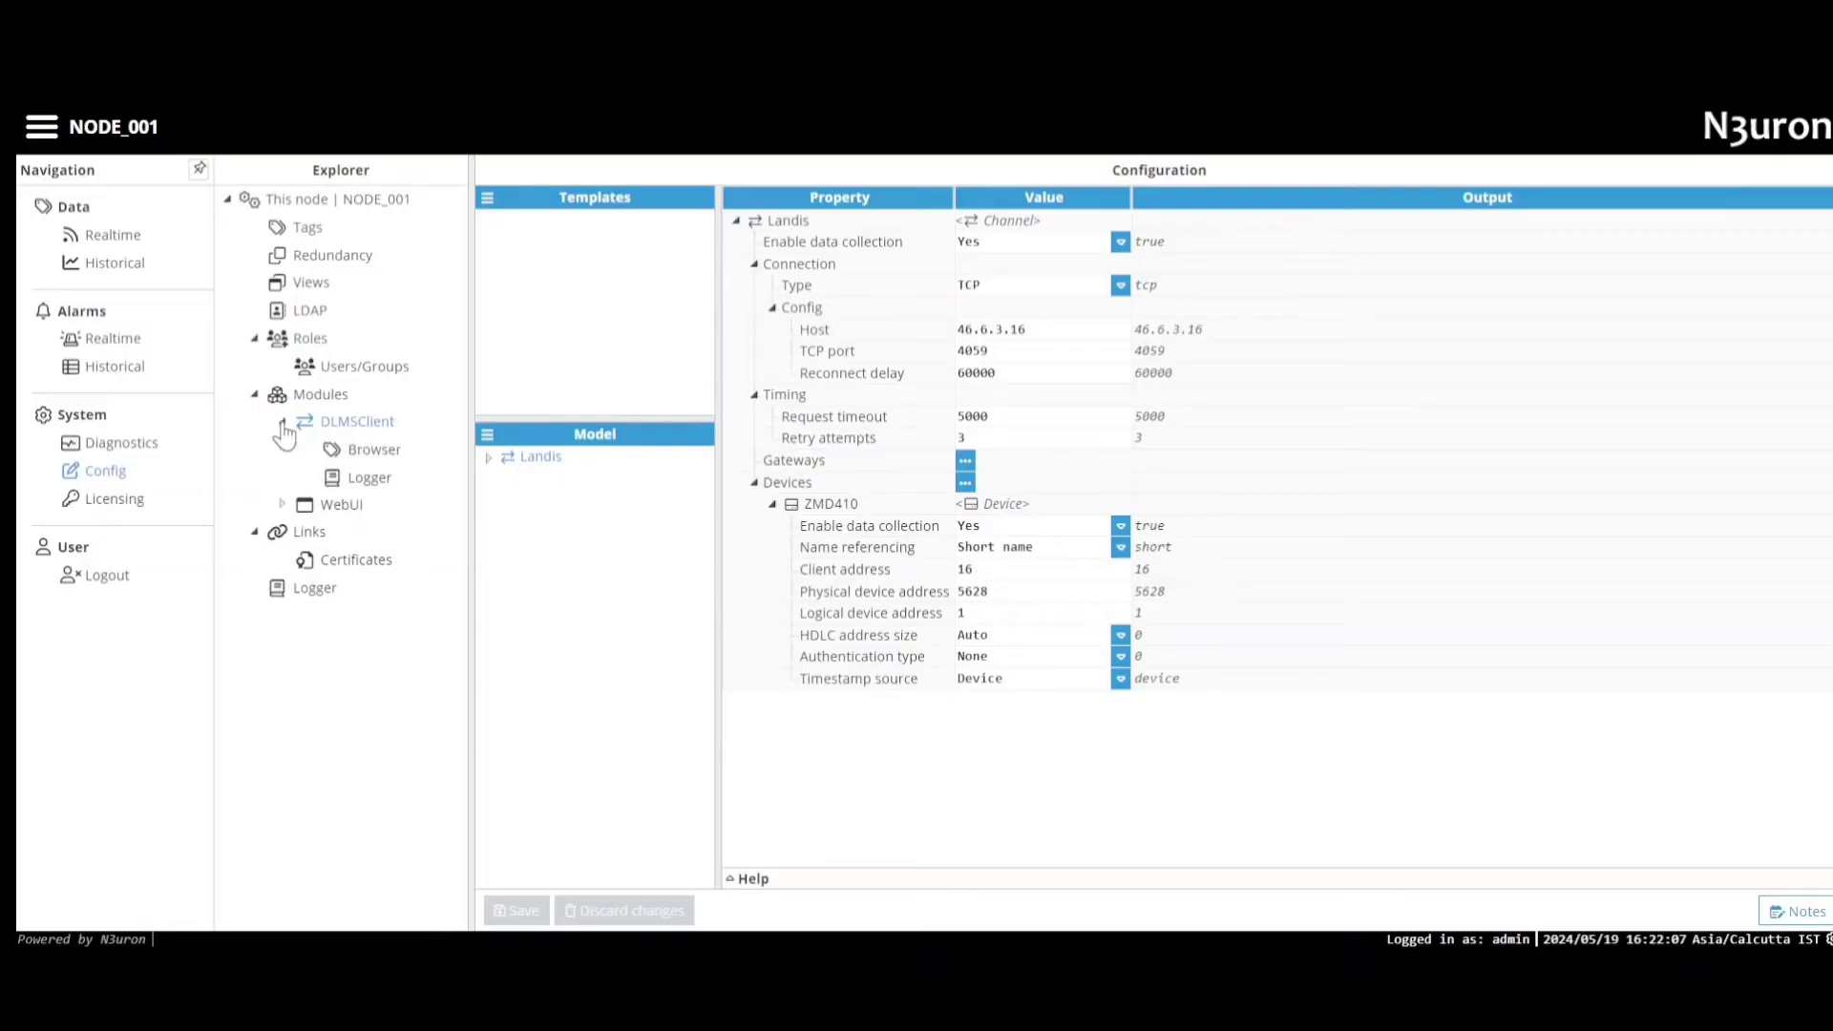
pyautogui.click(374, 449)
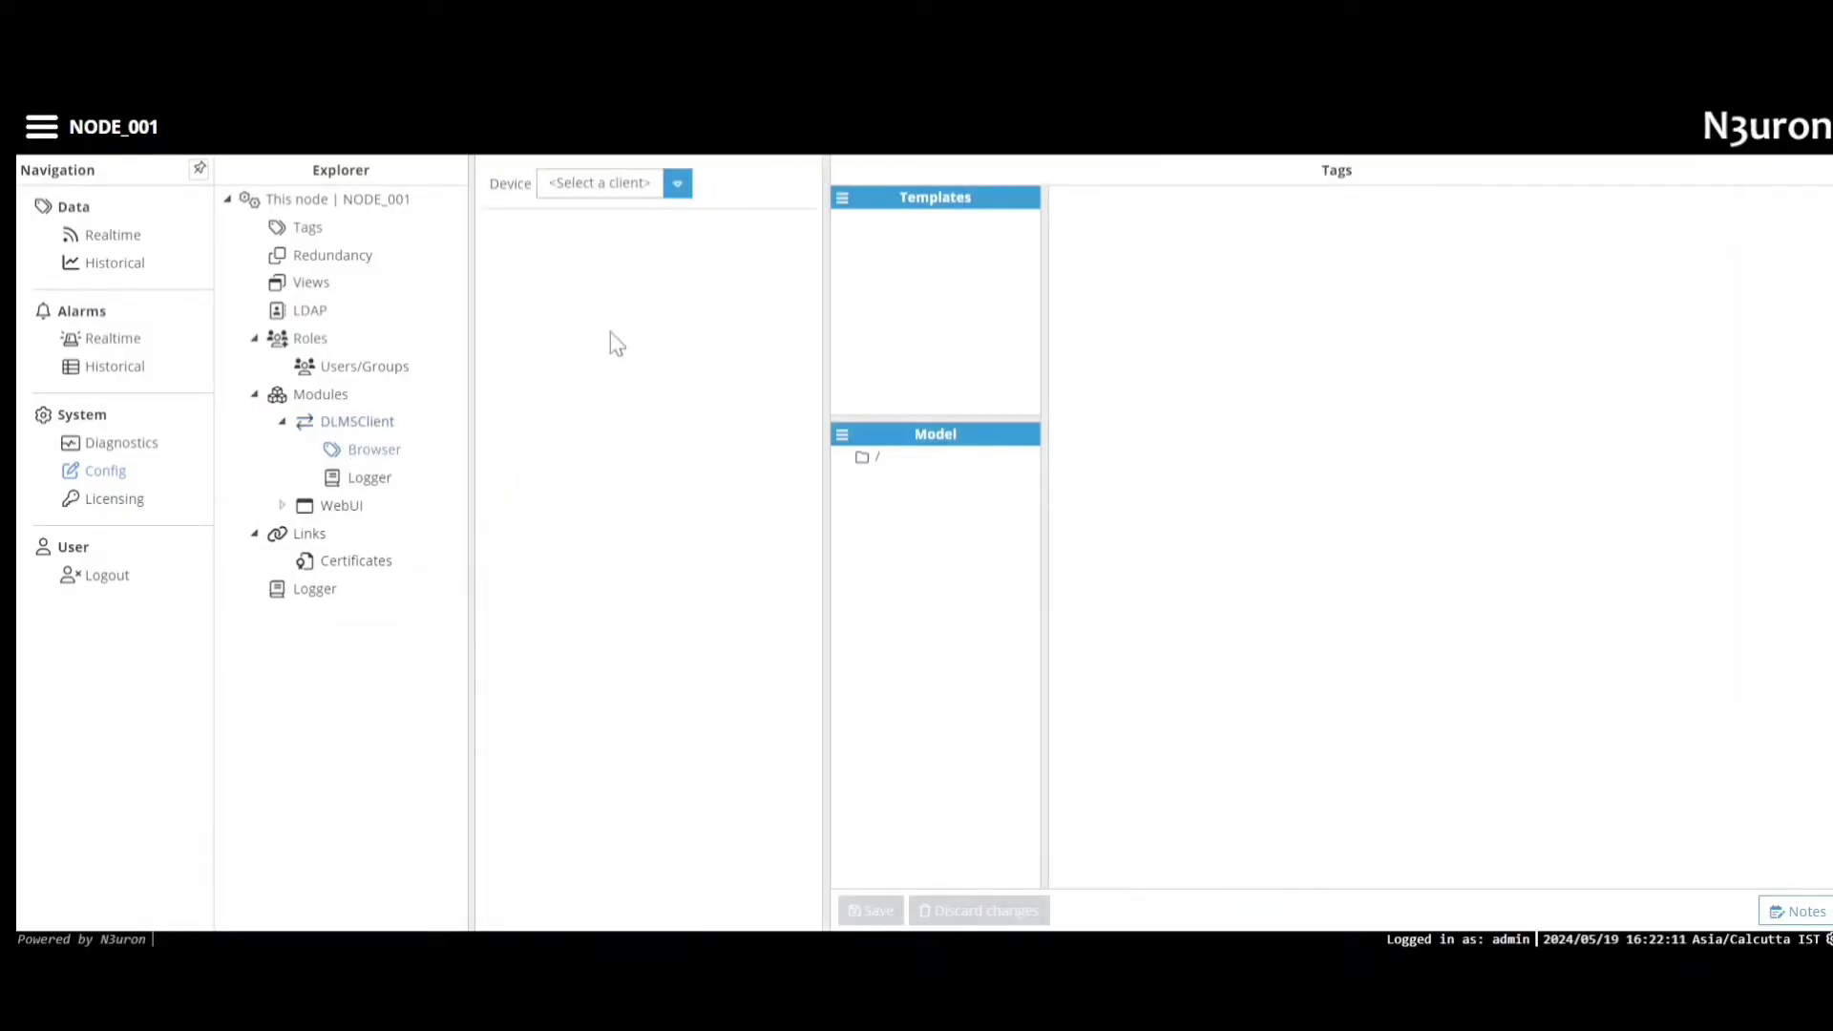
pyautogui.click(657, 182)
pyautogui.click(619, 212)
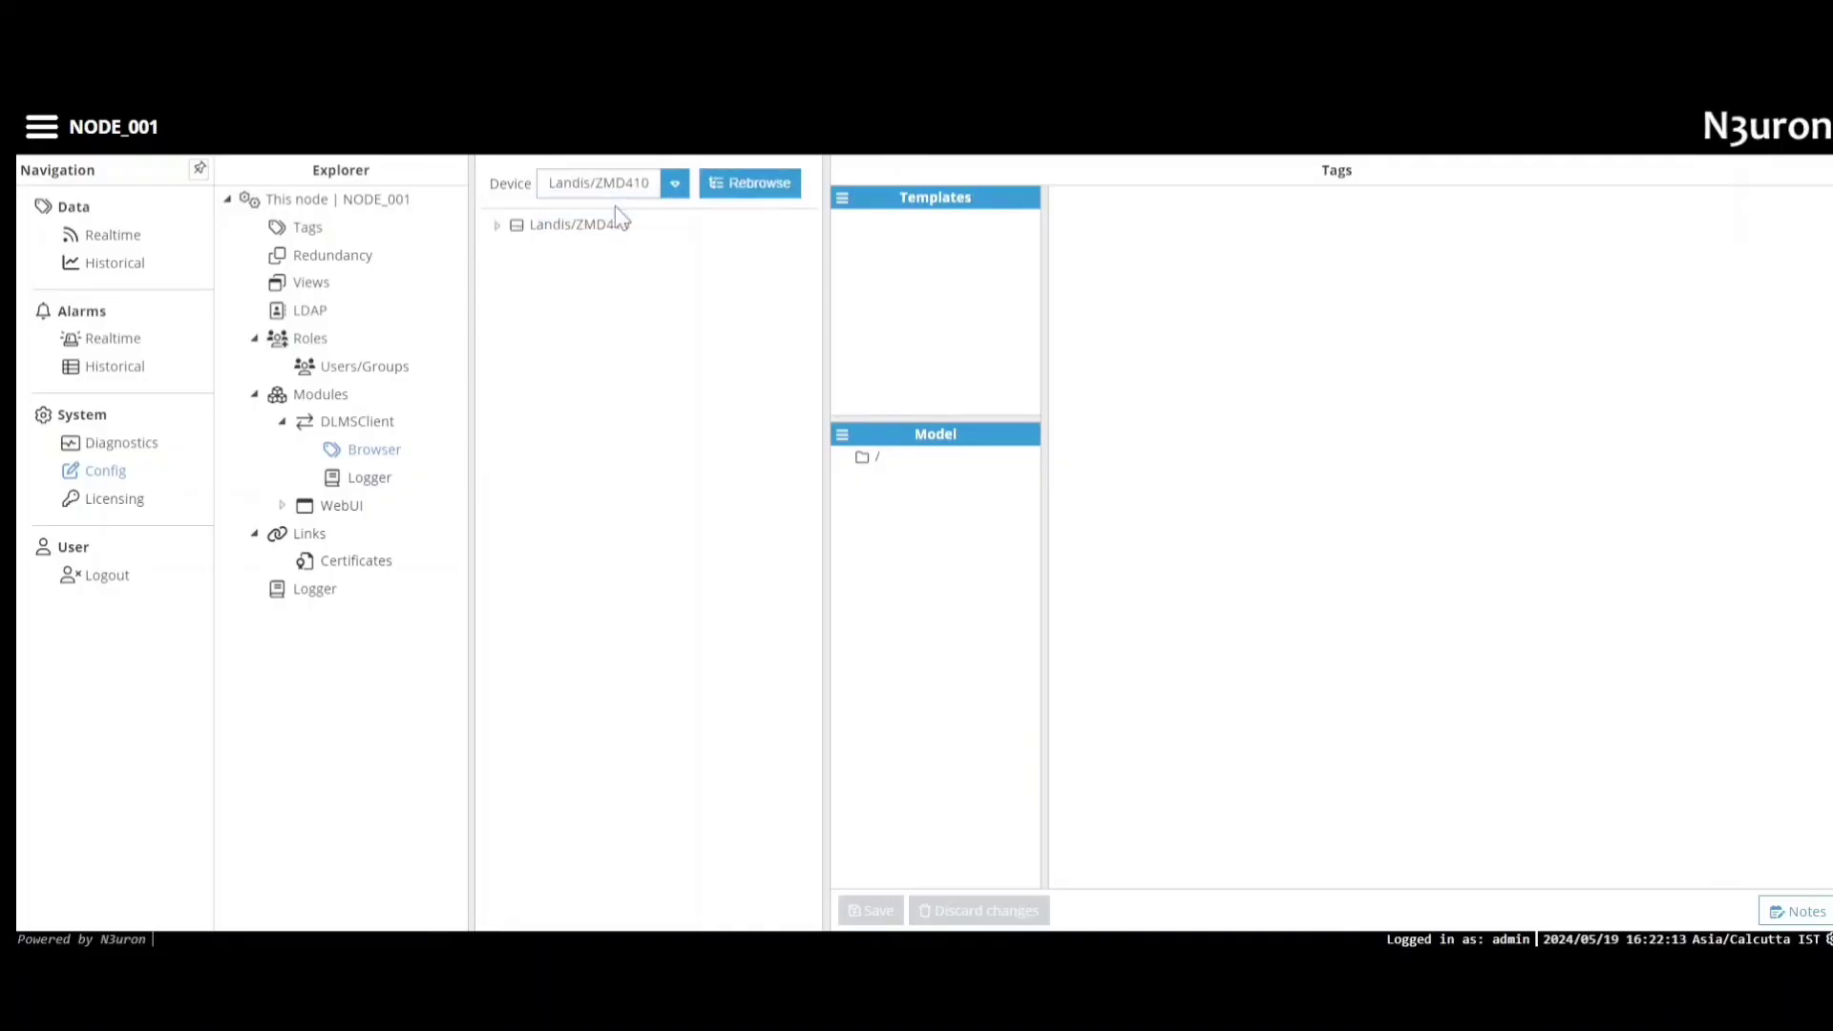
pyautogui.click(731, 184)
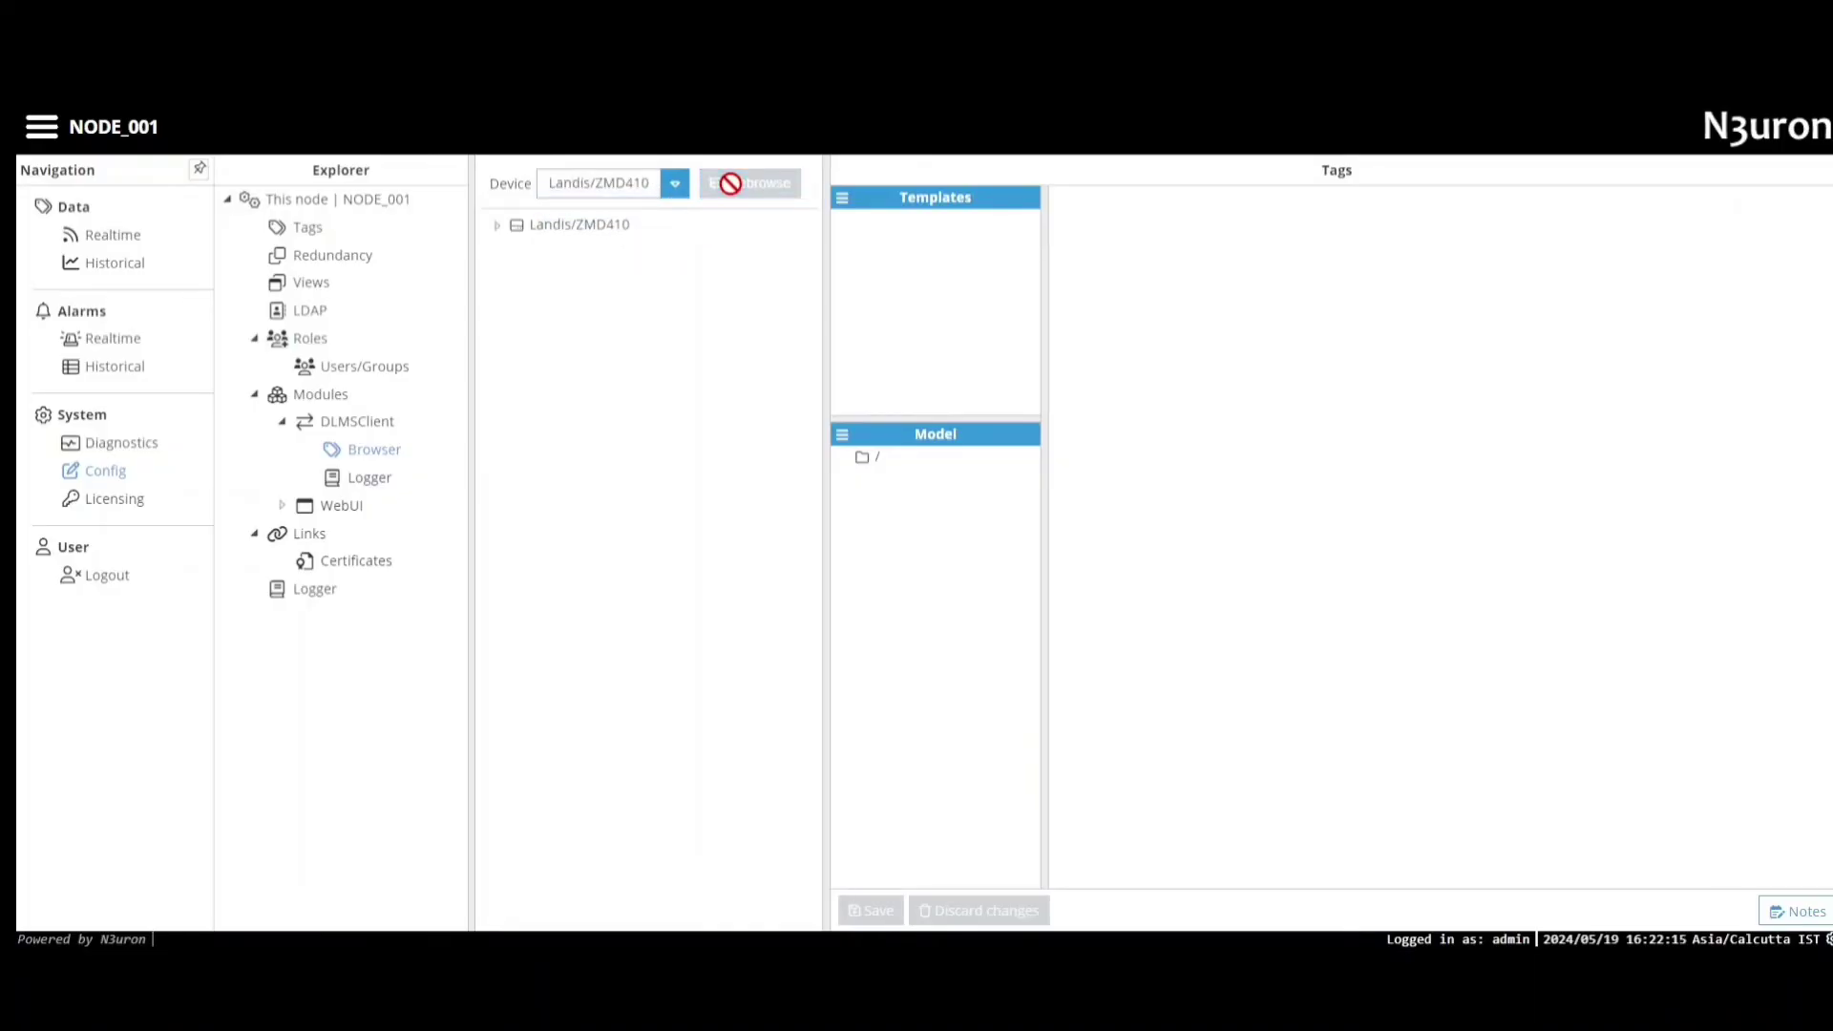
pyautogui.click(497, 227)
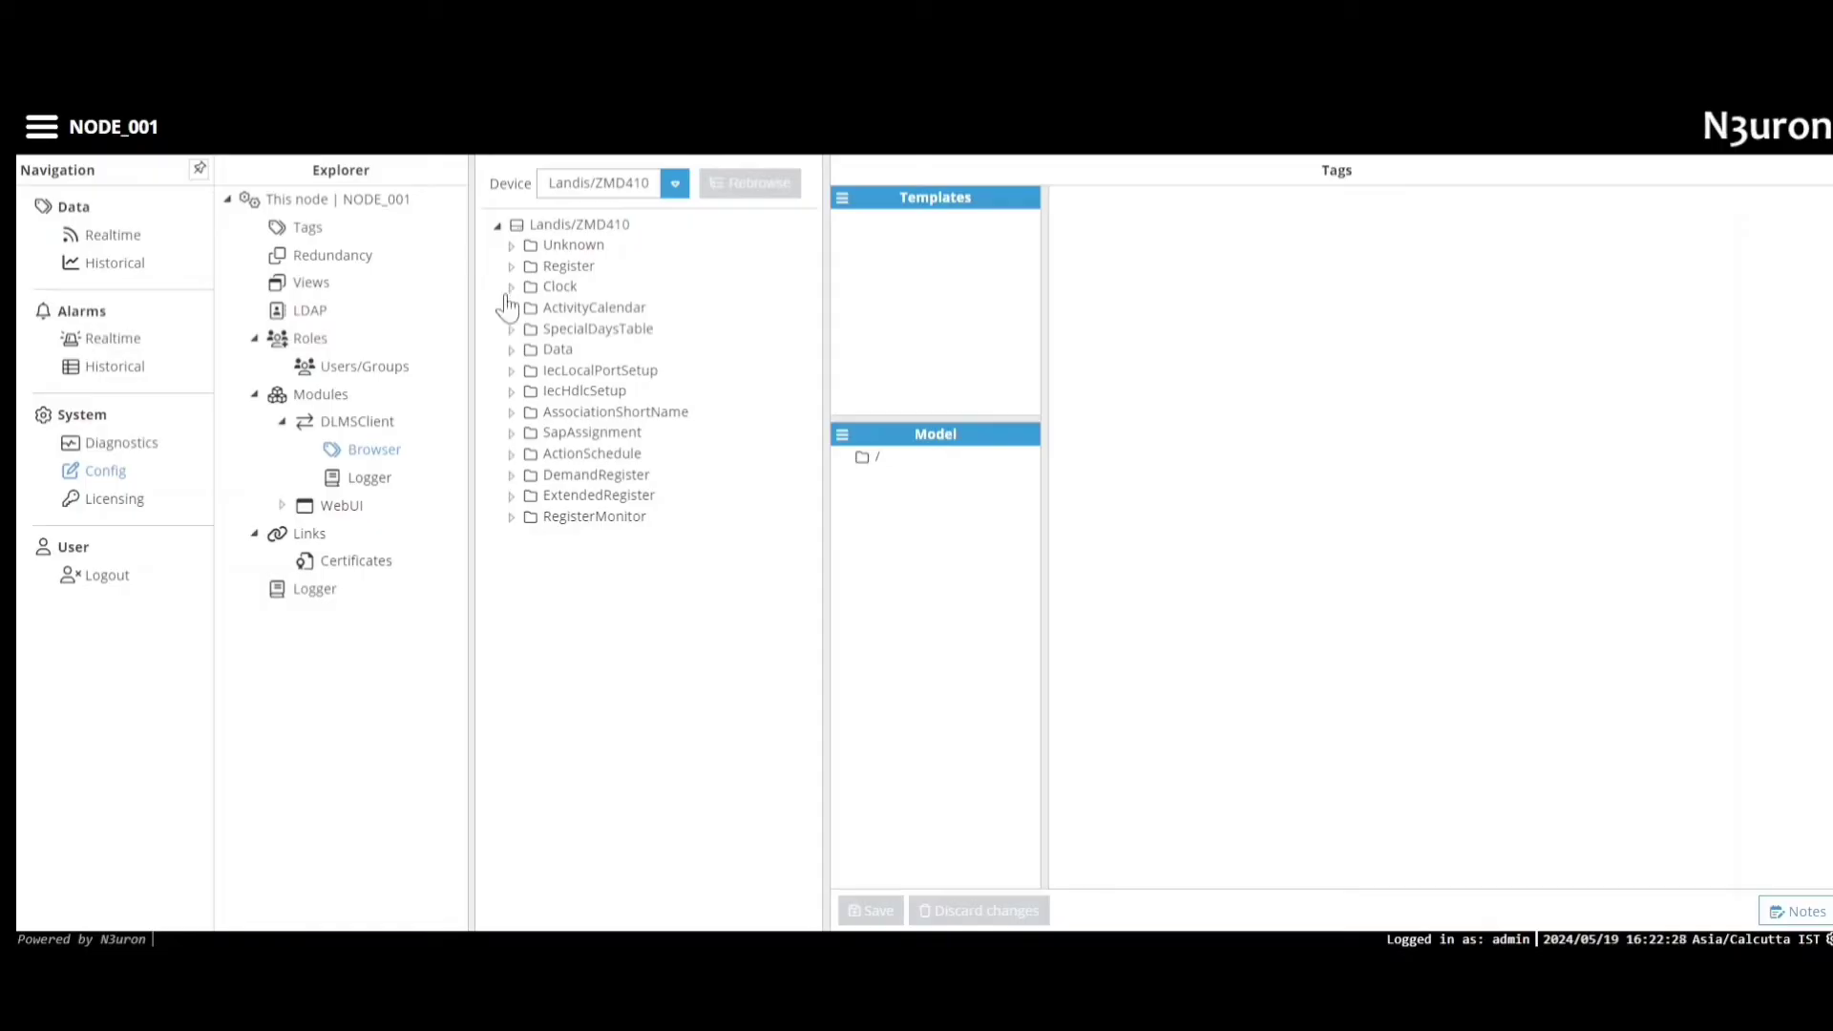
pyautogui.click(498, 225)
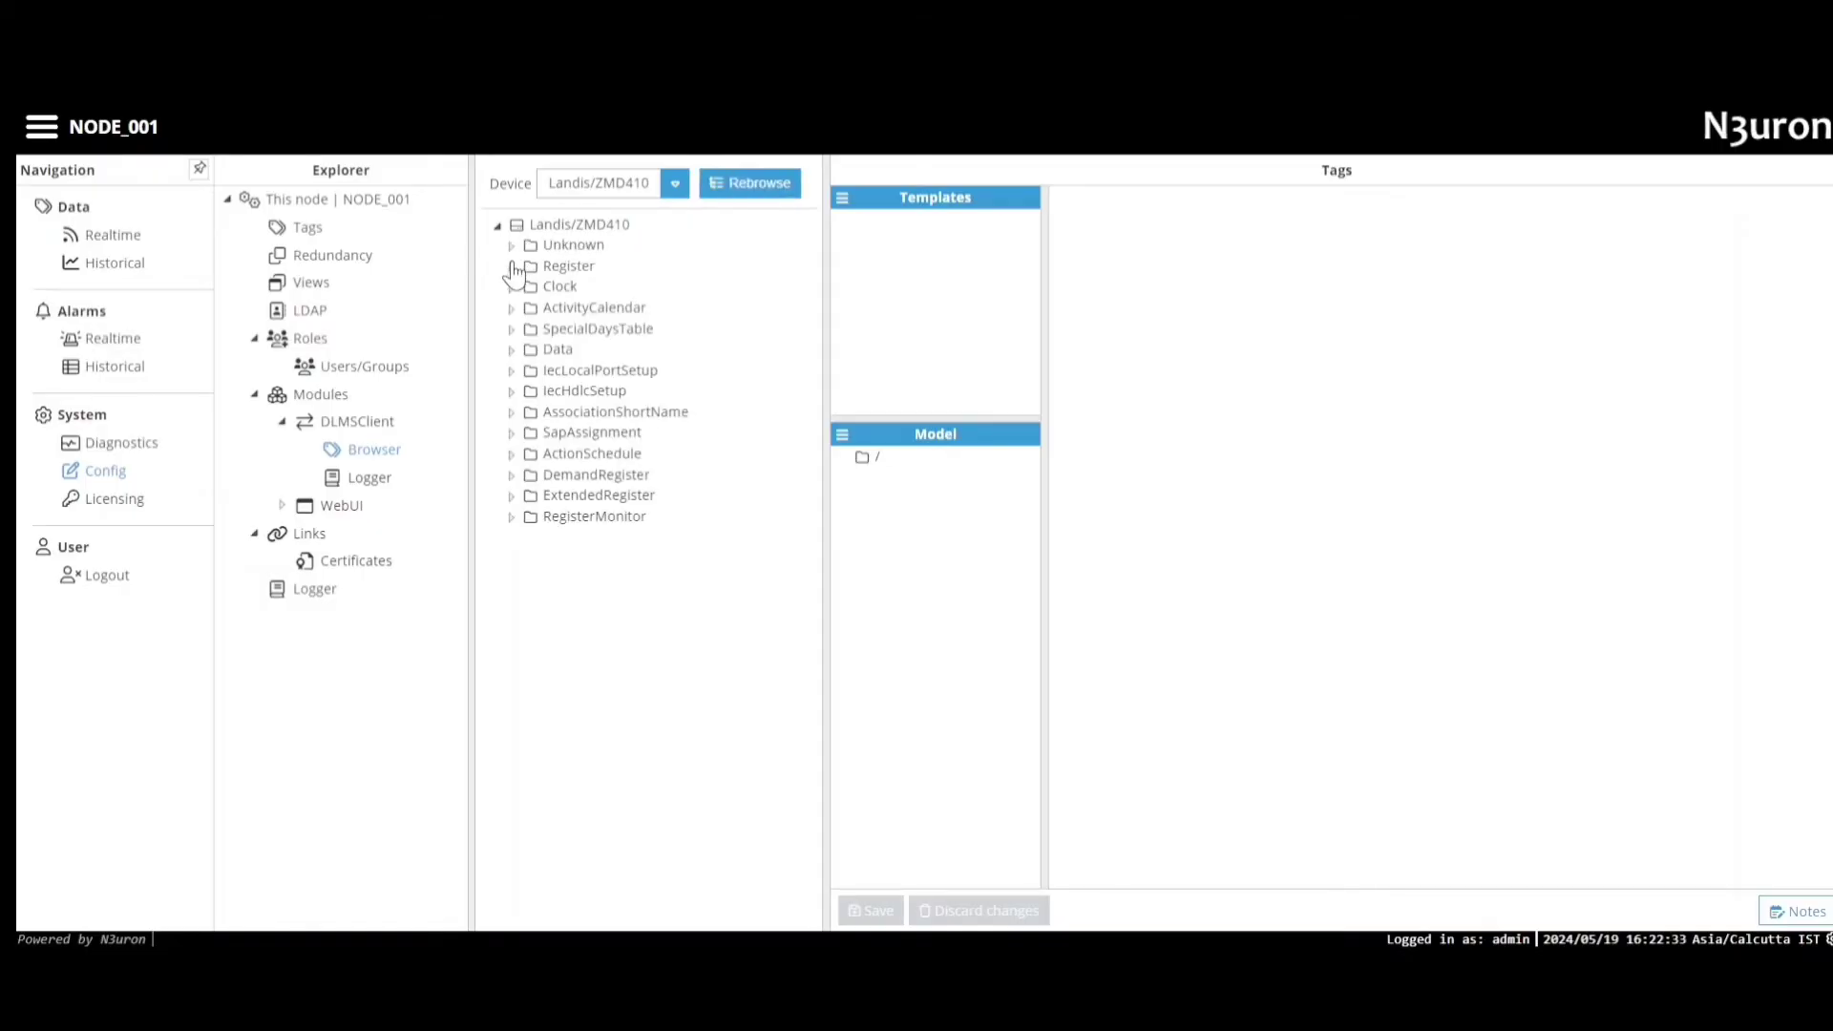
# Step: Add the L1 Voltage Instantaneous value total object from the Register folder to the tag model
pyautogui.click(512, 266)
pyautogui.moveTo(794, 283); pyautogui.dragTo(811, 638)
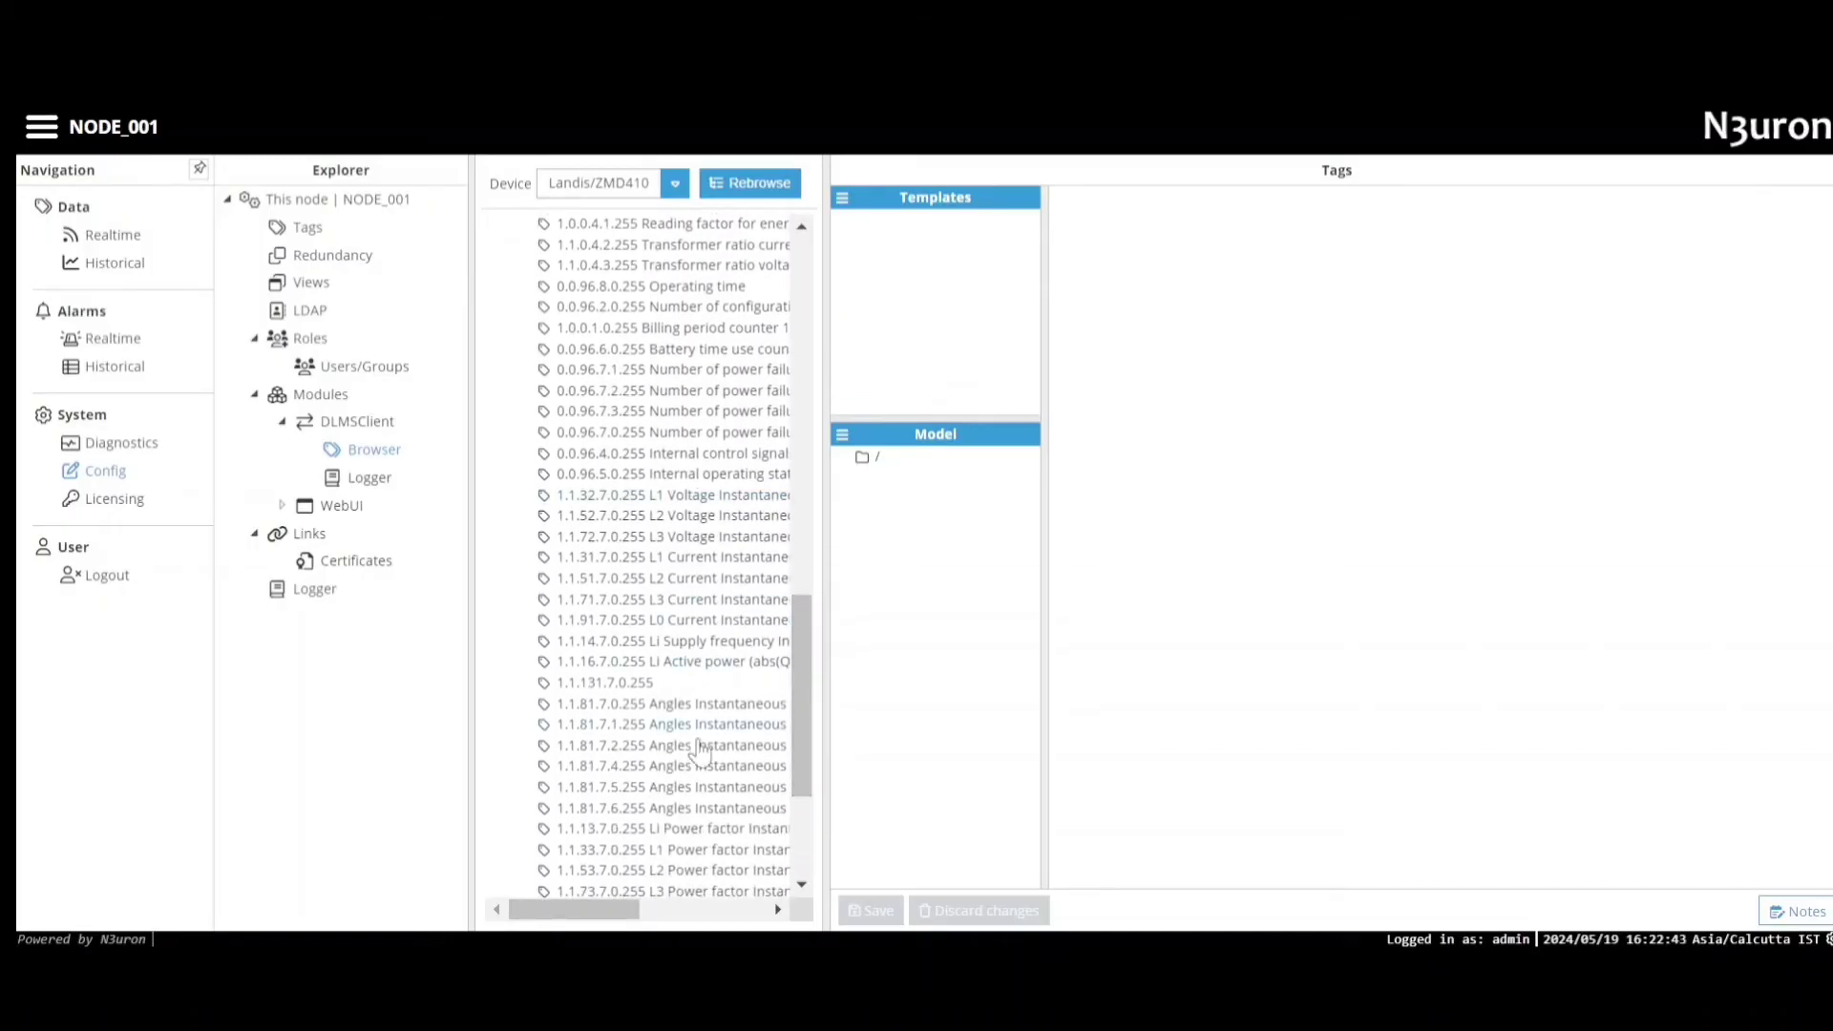
pyautogui.moveTo(631, 909); pyautogui.dragTo(673, 901)
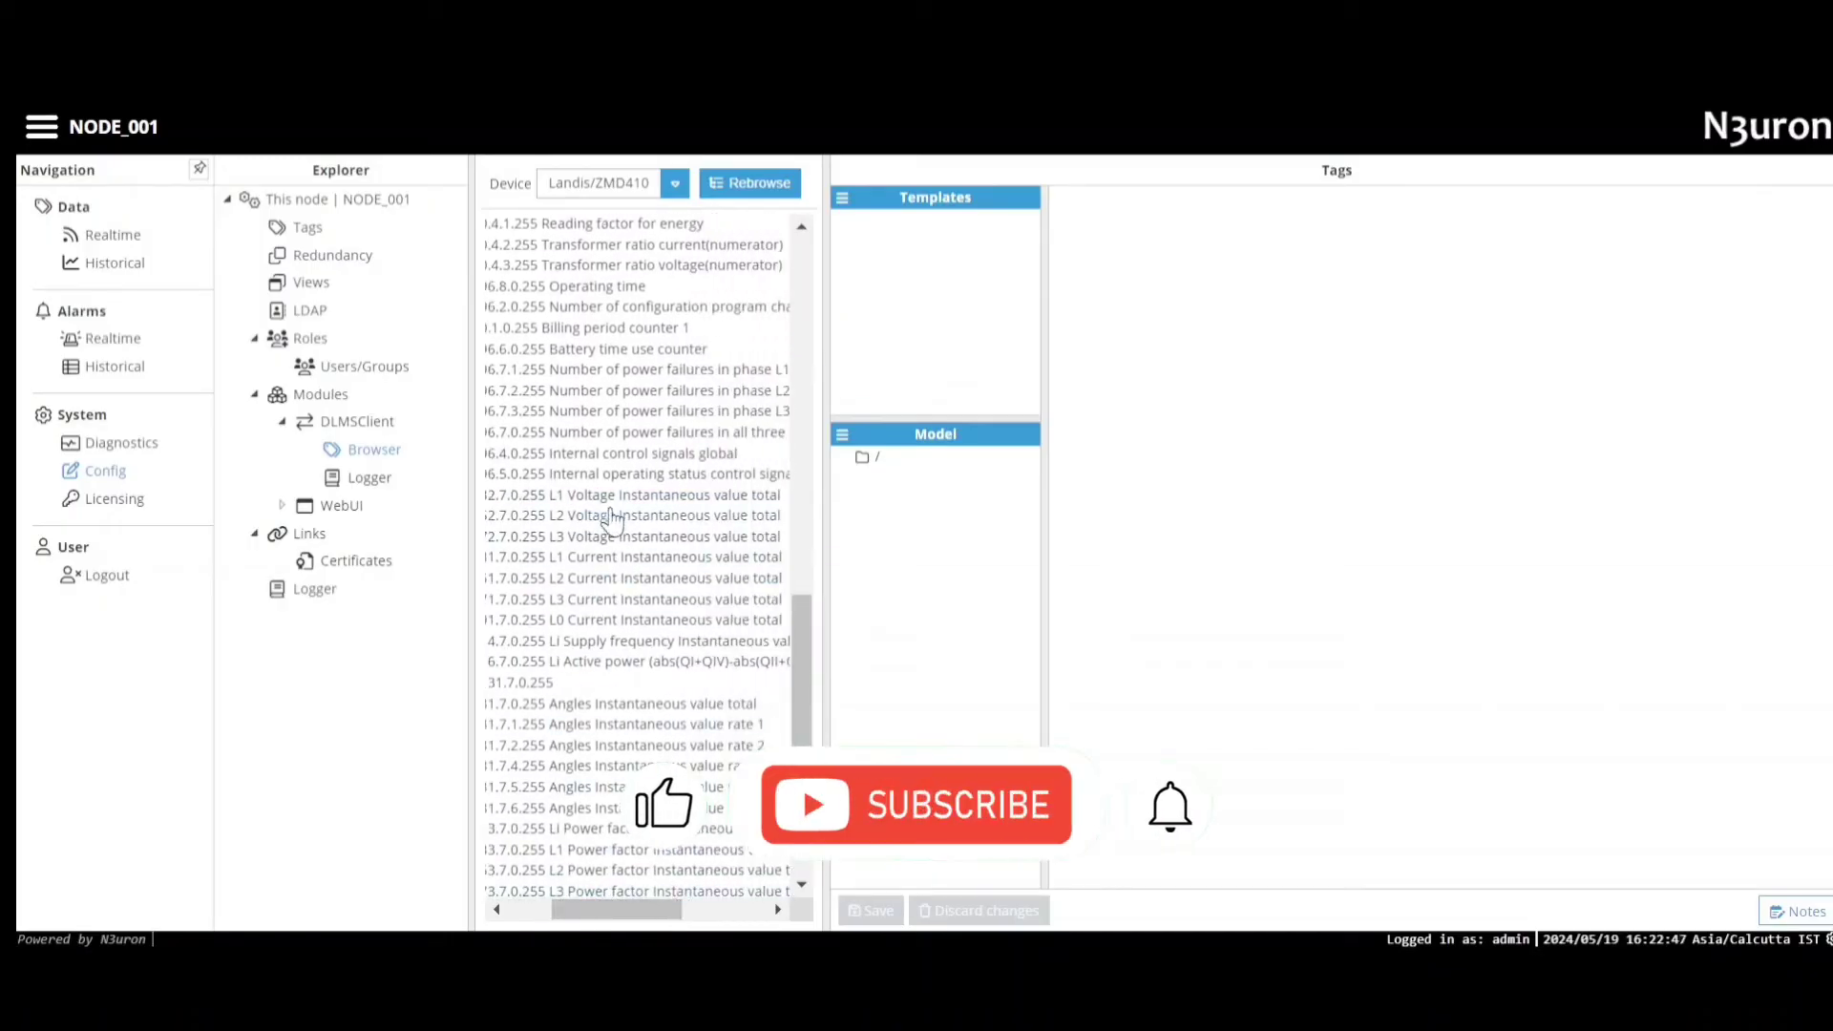
pyautogui.moveTo(742, 512); pyautogui.dragTo(895, 511)
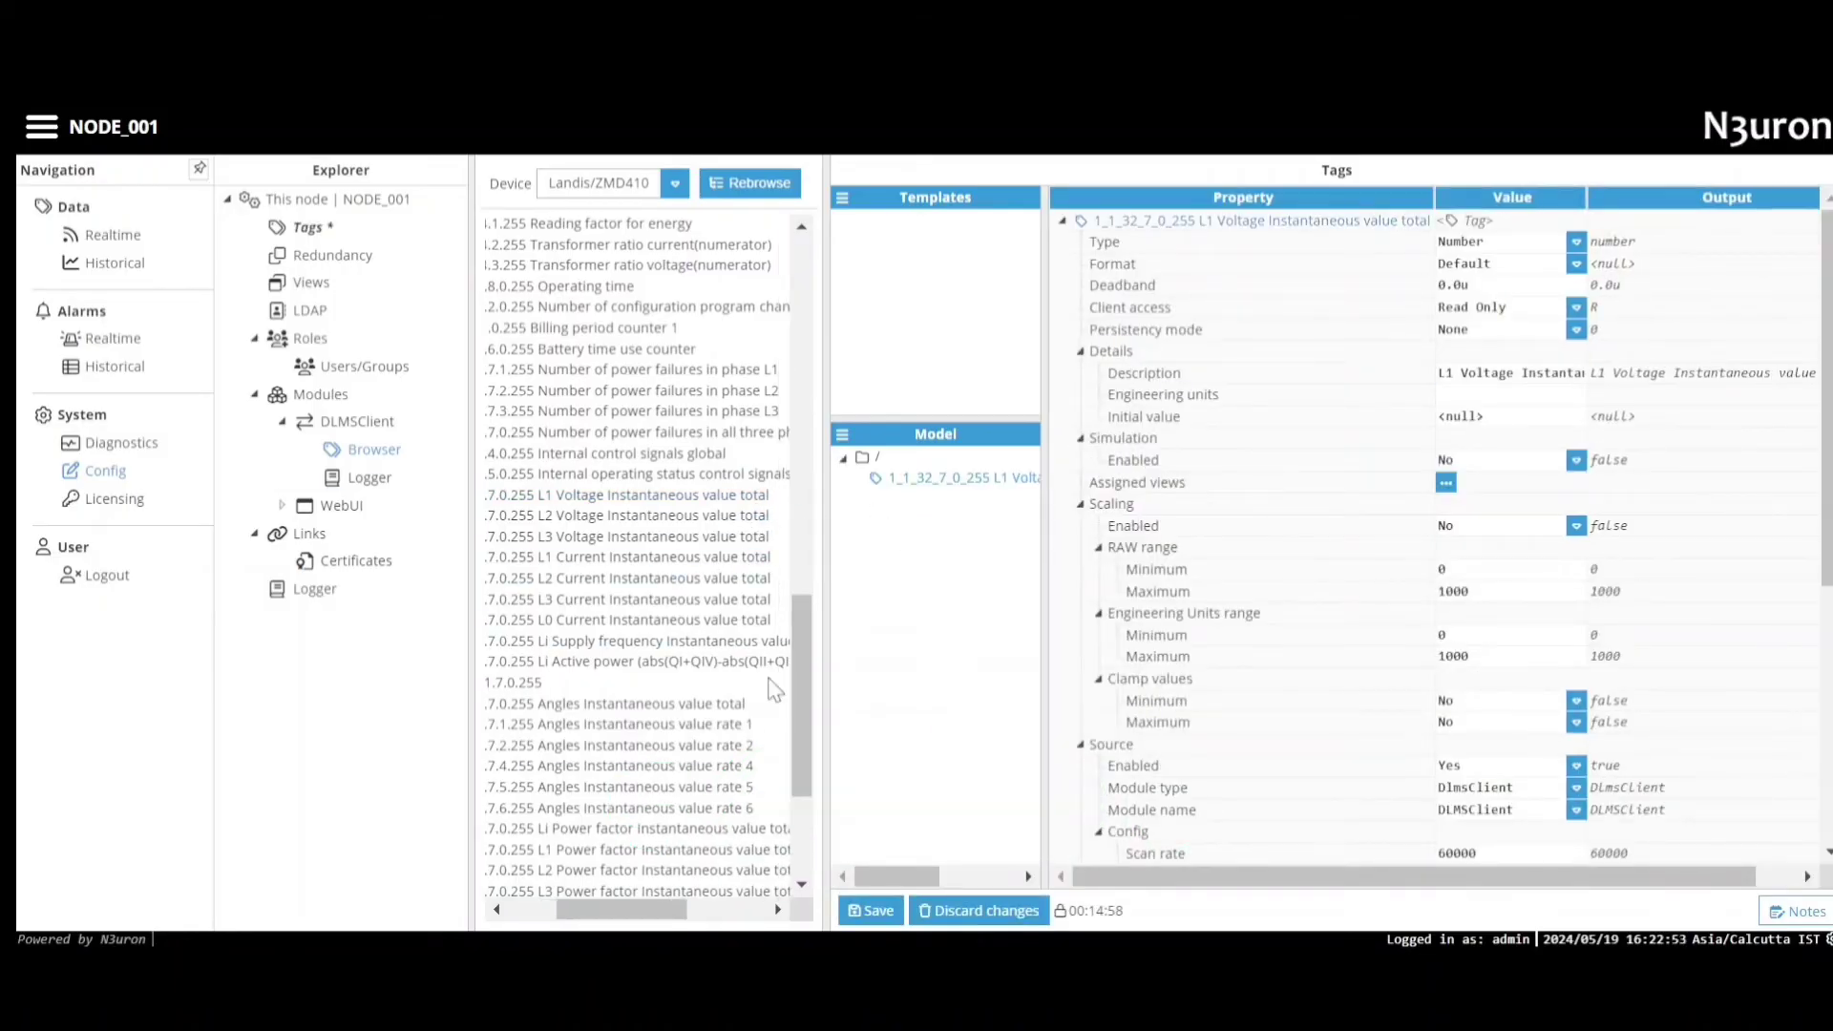
# Step: Add the 1.0.0.0.1.255 Electricity ID 1 object from the Data folder to the tag model
pyautogui.moveTo(600, 910); pyautogui.dragTo(552, 910)
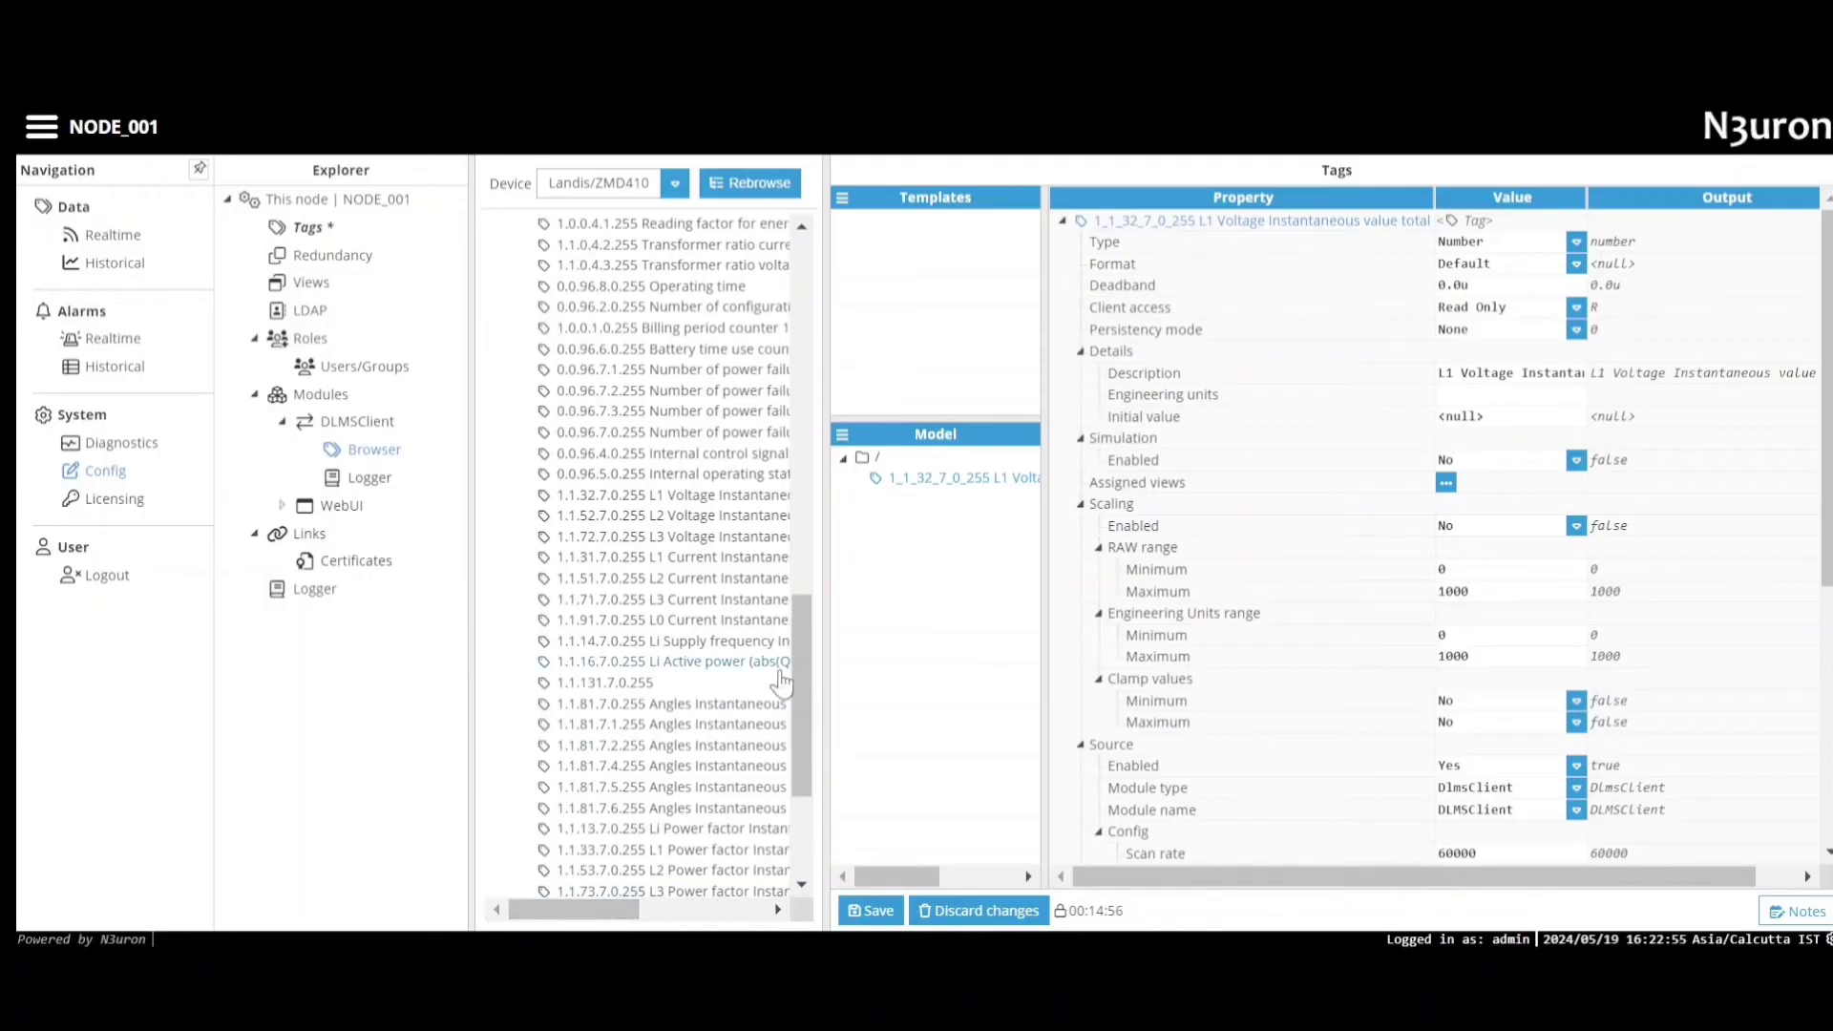
pyautogui.moveTo(802, 678); pyautogui.dragTo(802, 339)
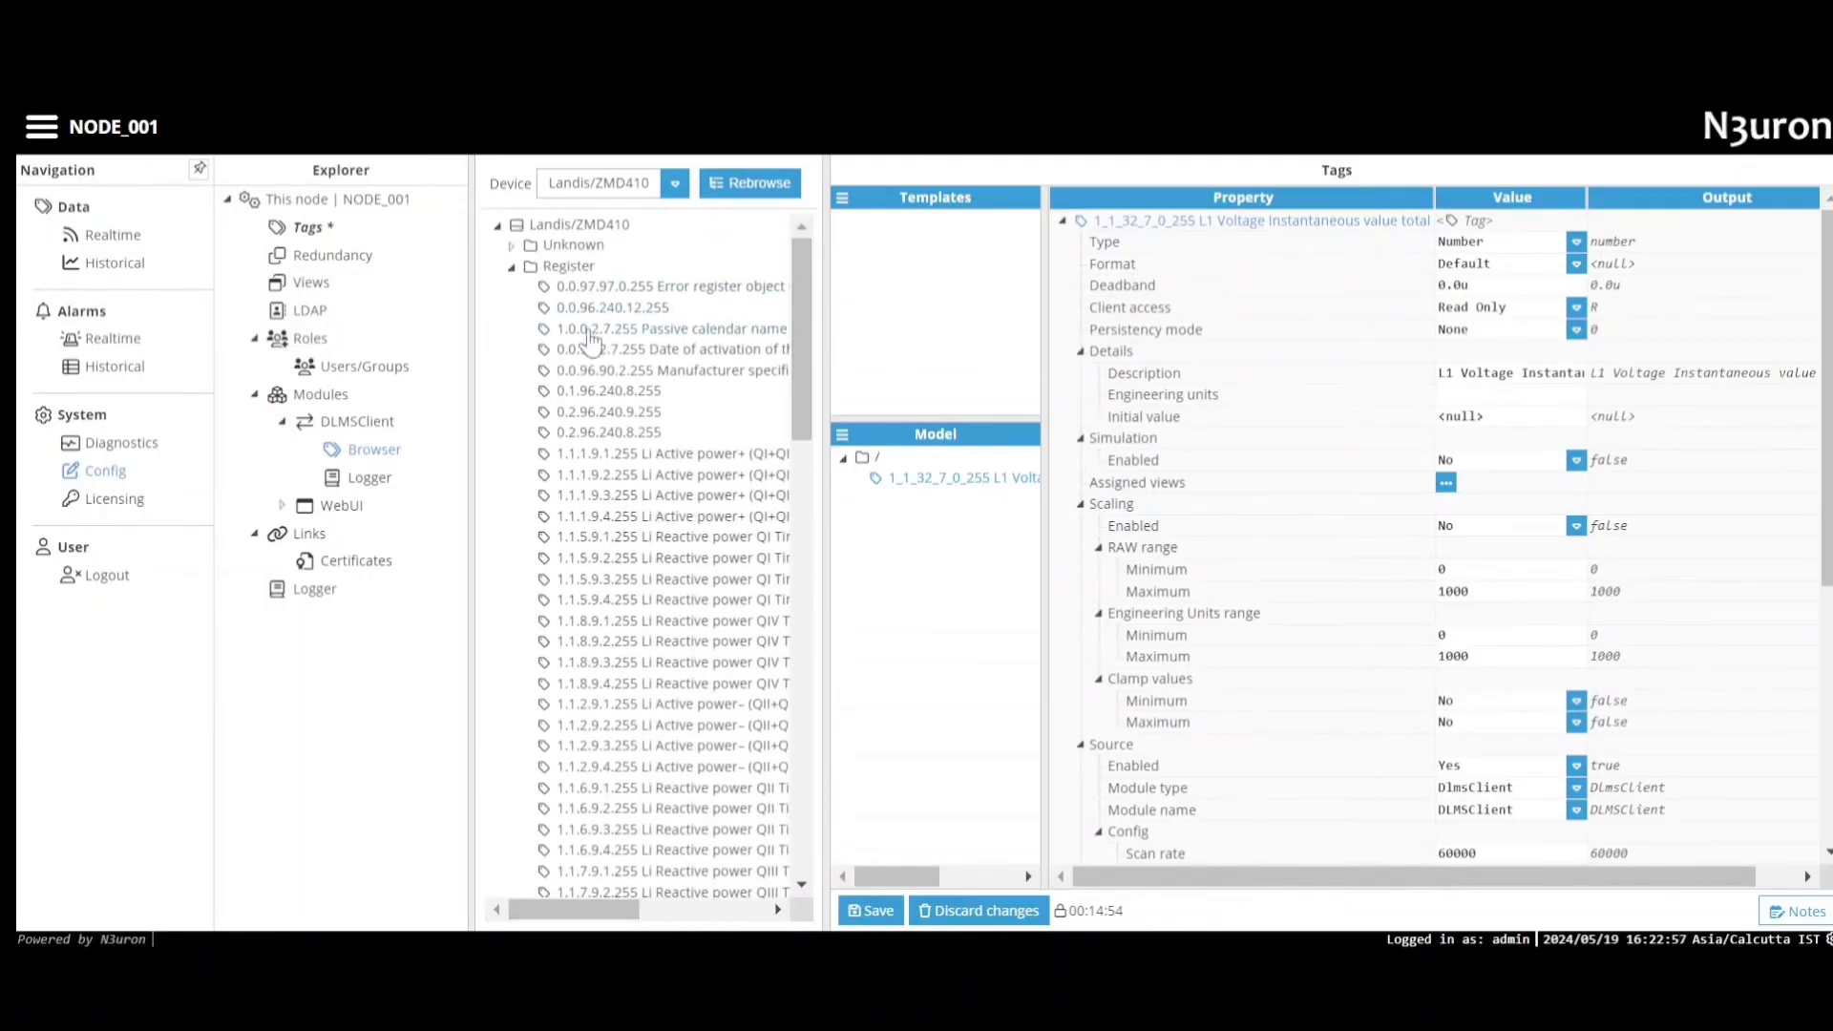
pyautogui.click(512, 266)
pyautogui.click(512, 350)
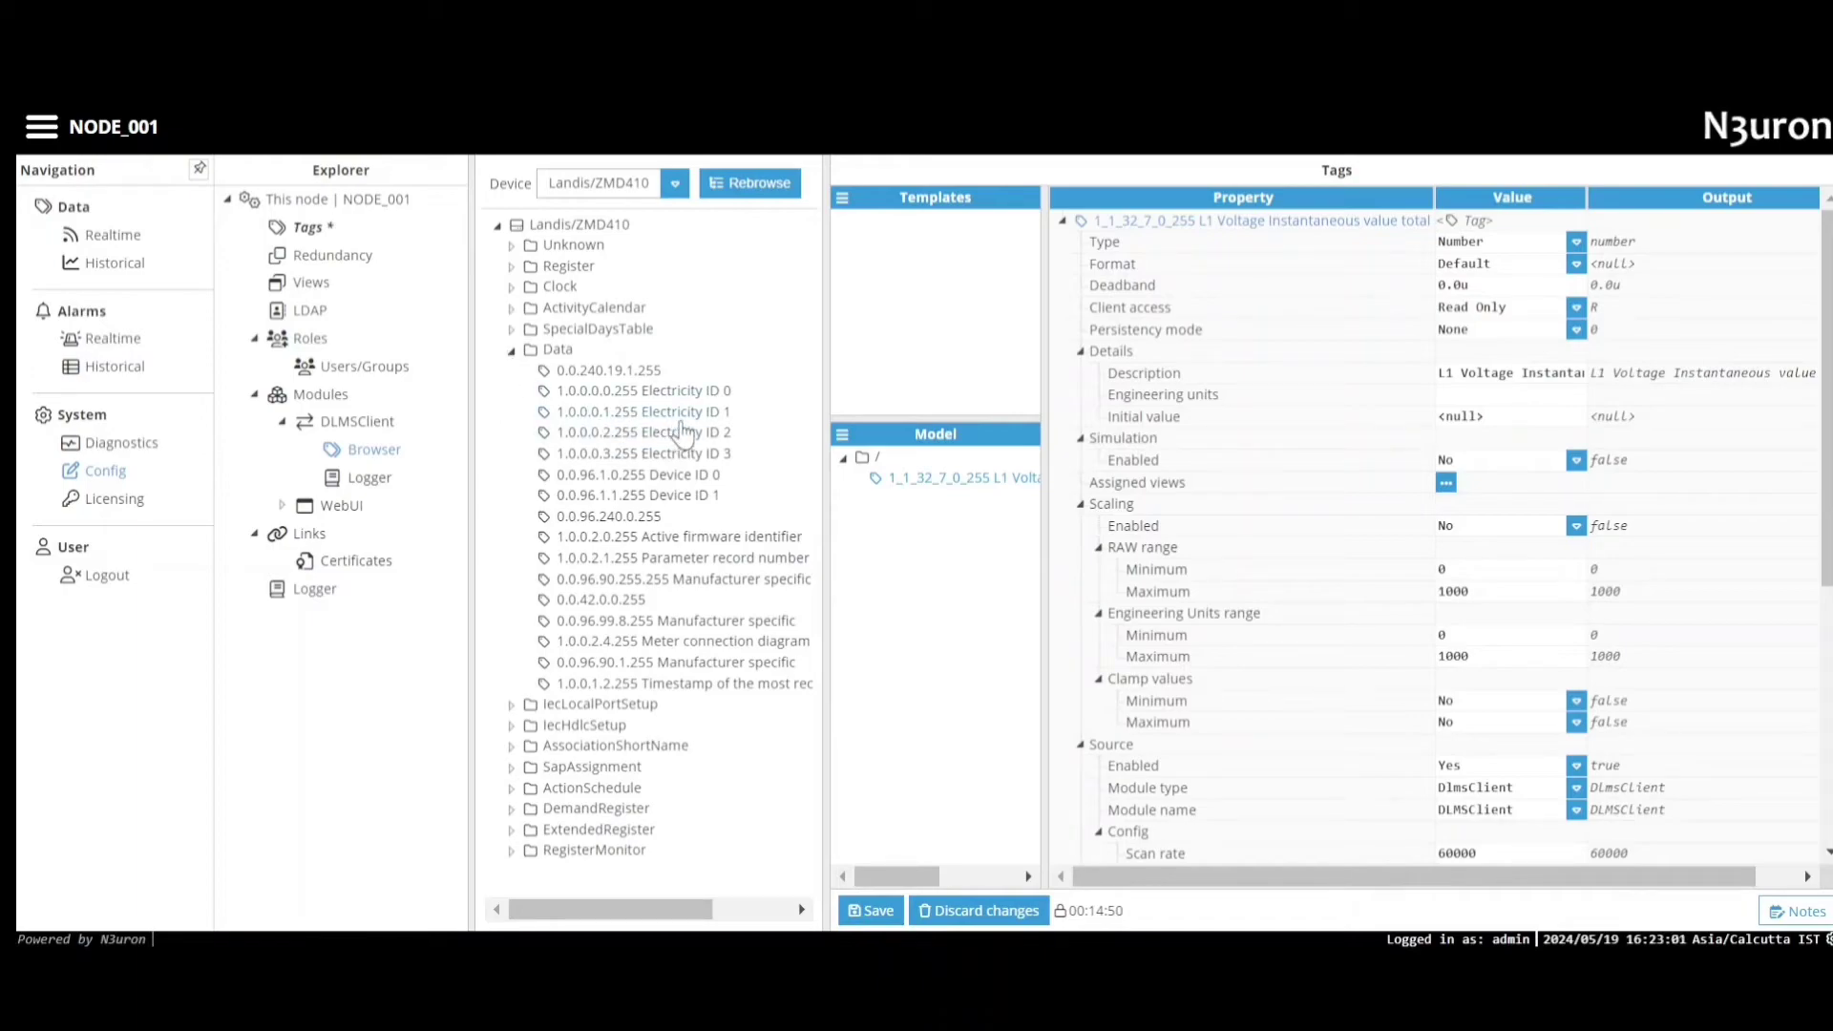
pyautogui.moveTo(663, 418); pyautogui.dragTo(902, 522)
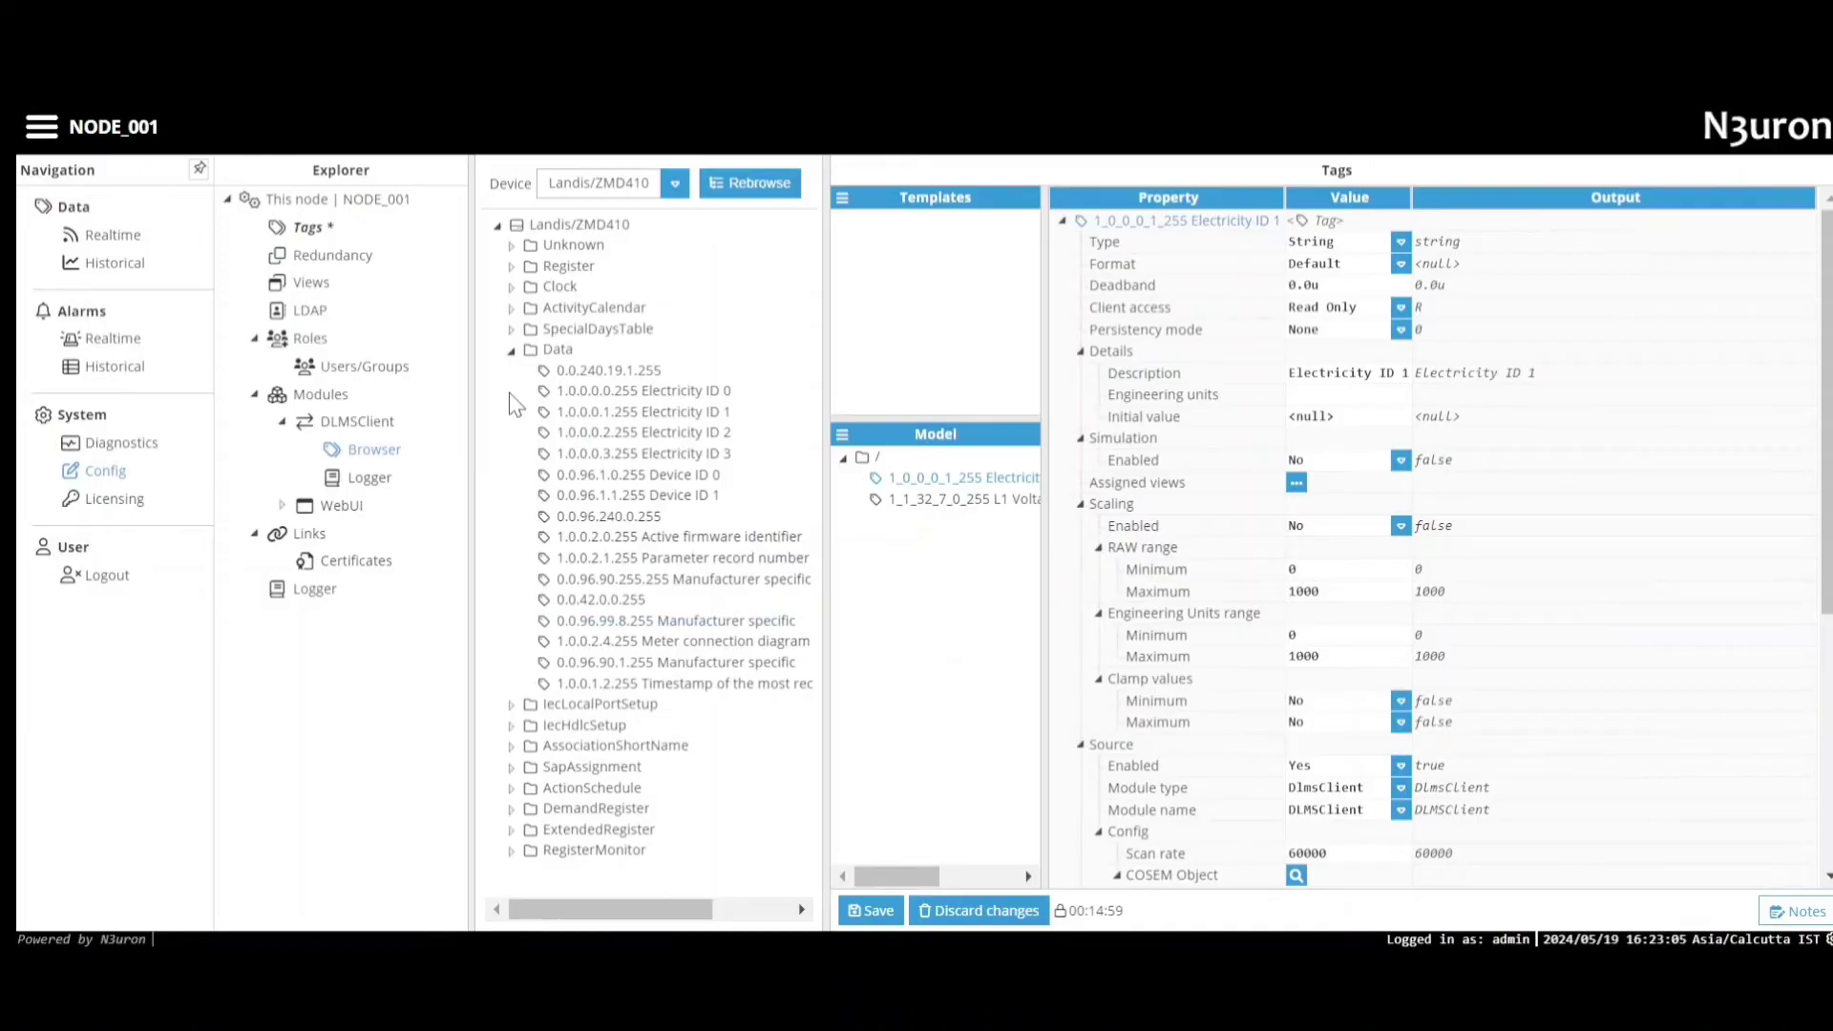
# Step: Add the 0.0.1.0.0.255 object from the Clock folder to the tag model
pyautogui.click(512, 352)
pyautogui.click(513, 288)
pyautogui.moveTo(594, 307); pyautogui.dragTo(894, 544)
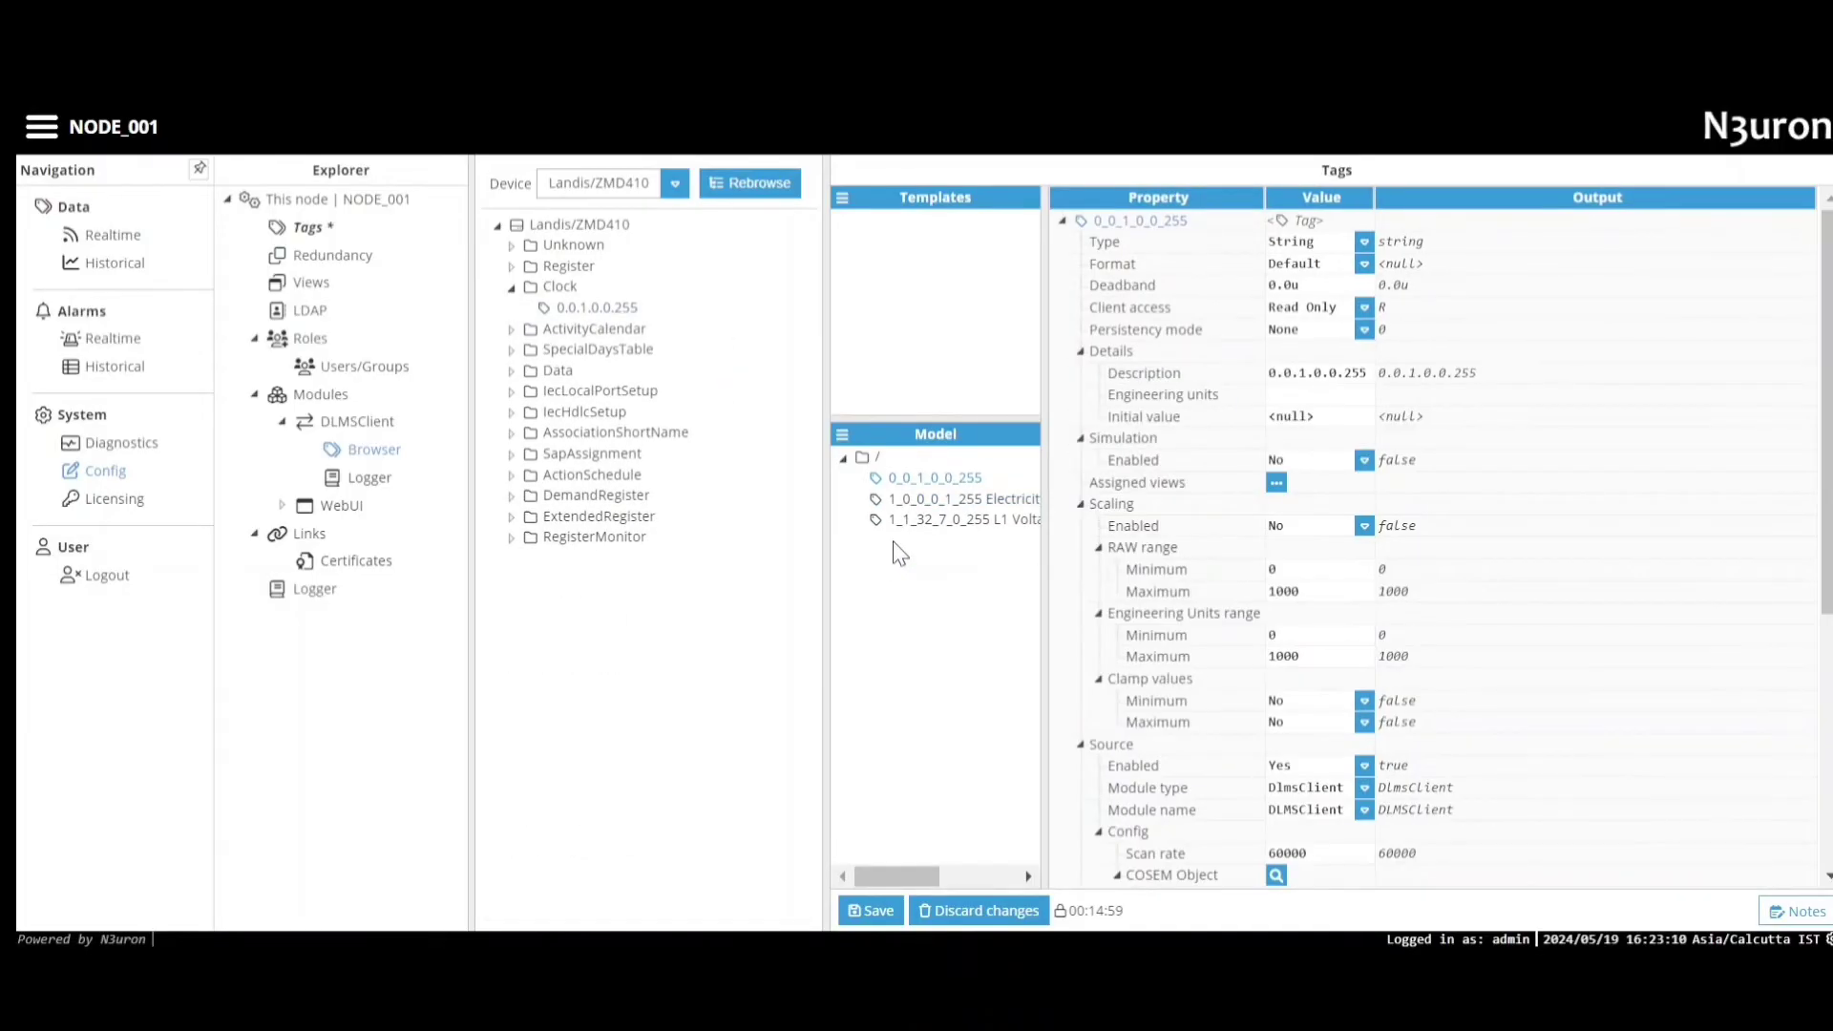
# Step: Rename the L1 voltage tag as L1 Voltage Instantaneous value total, removing its numeric code prefix
pyautogui.click(955, 521)
pyautogui.rightClick(947, 523)
pyautogui.click(939, 557)
pyautogui.click(964, 520)
pyautogui.moveTo(966, 521); pyautogui.dragTo(856, 499)
pyautogui.press('BackSpace')
pyautogui.click(1046, 563)
# Step: Rename the electricity ID tag as Electricity ID 1, removing its numeric code prefix
pyautogui.rightClick(967, 502)
pyautogui.click(951, 532)
pyautogui.click(1022, 500)
pyautogui.press('BackSpace')
pyautogui.click(944, 556)
# Step: Rename the 0_0_1_0_0_255 tag as Clock
pyautogui.click(888, 478)
pyautogui.rightClick(888, 478)
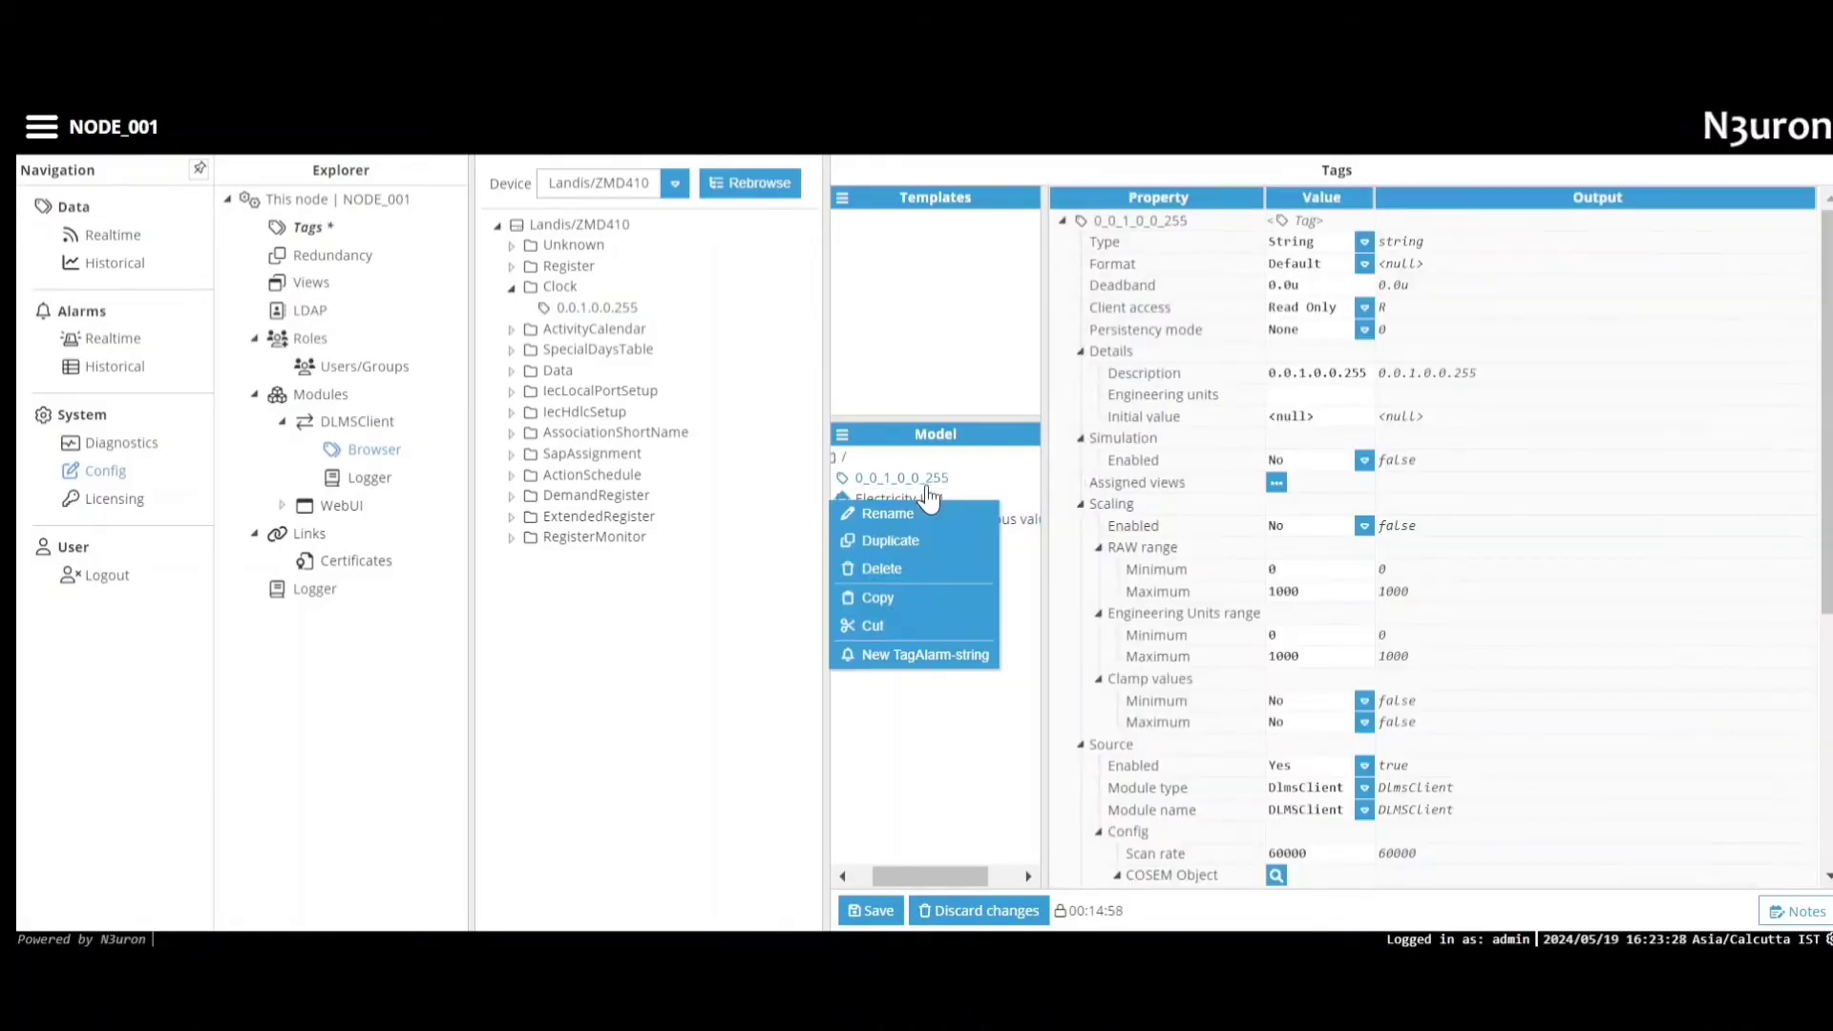
pyautogui.click(912, 513)
pyautogui.write('Clock')
pyautogui.press('Return')
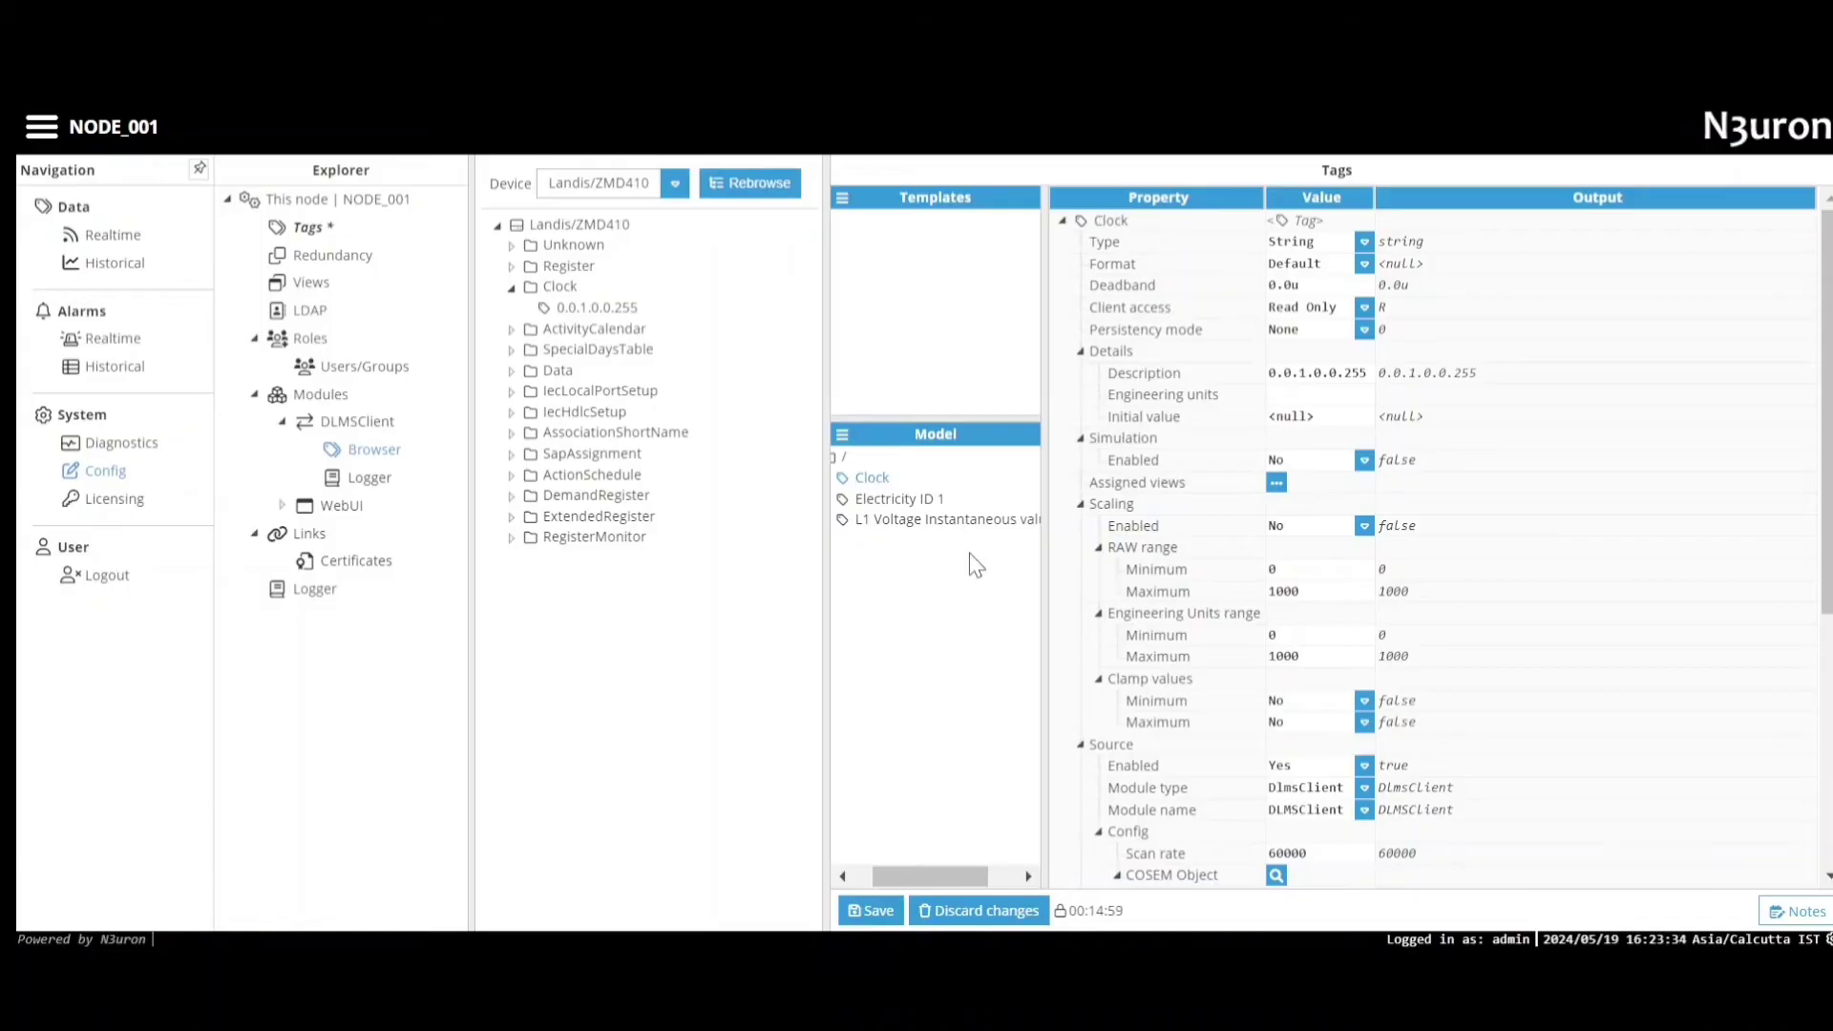
# Step: Review the L1 voltage tag's properties, save the tag configuration and display the tags' realtime data
pyautogui.click(946, 523)
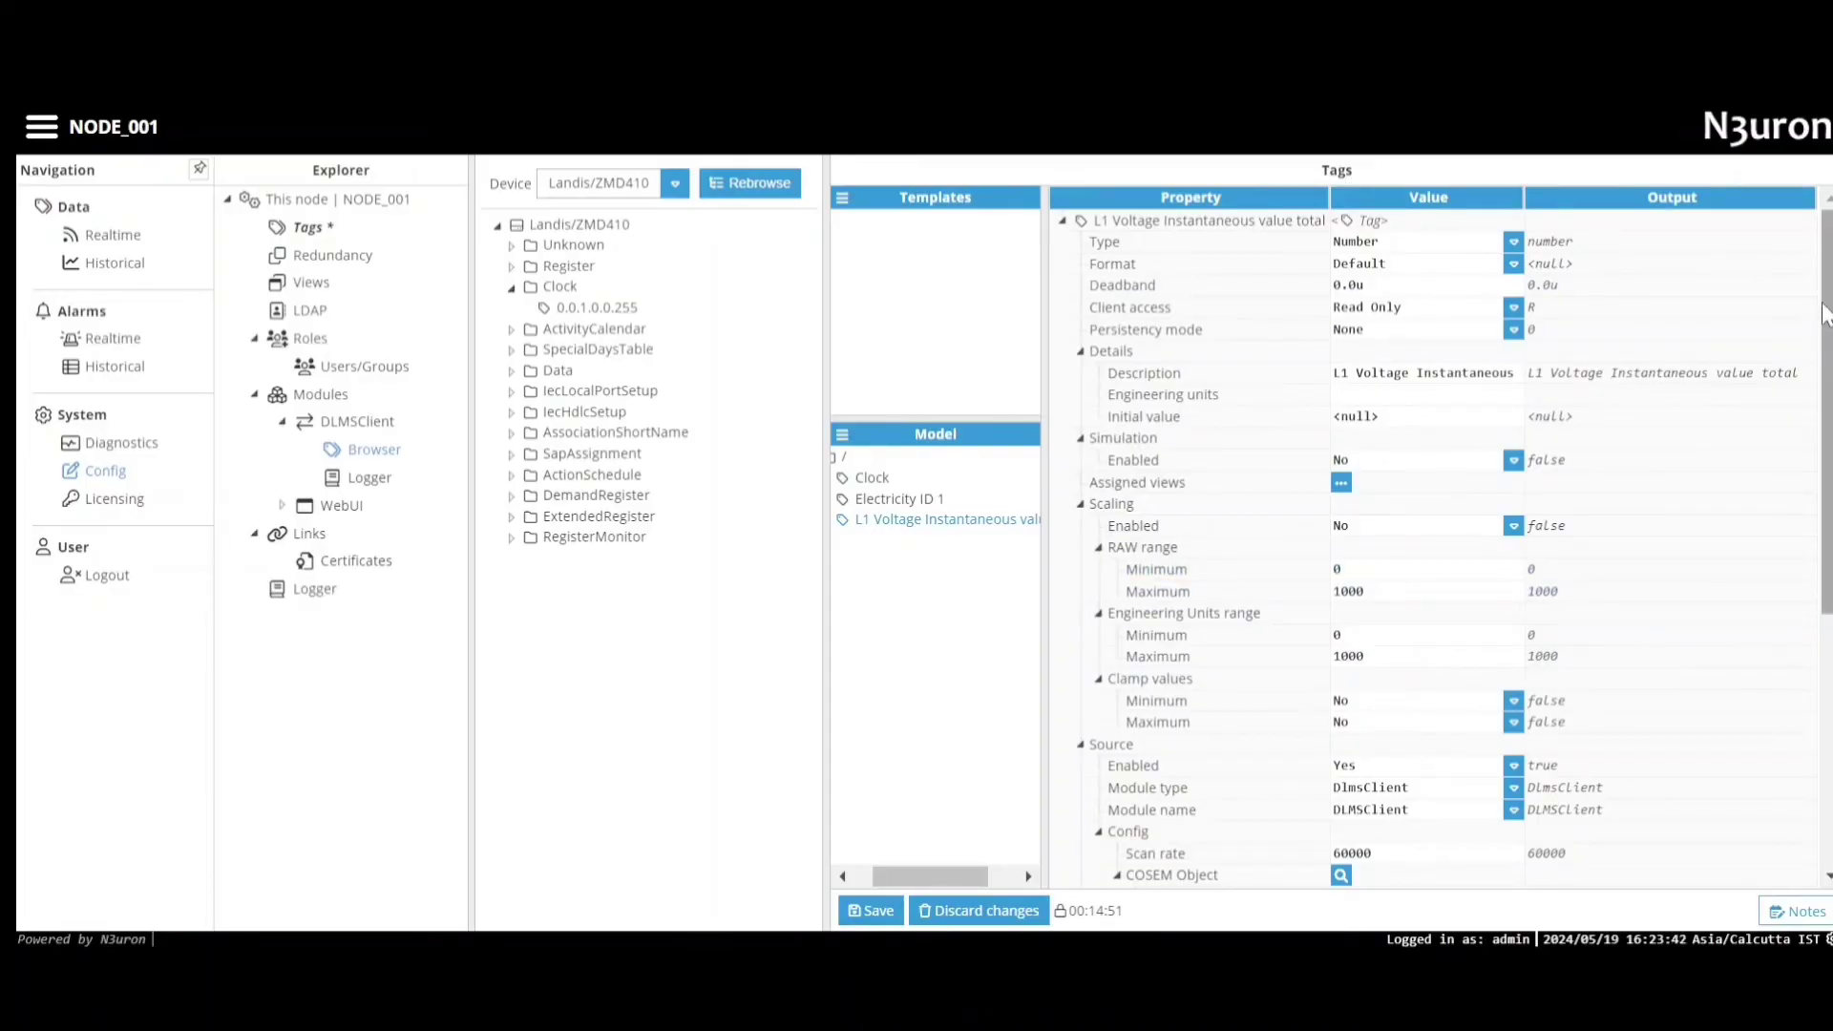
pyautogui.moveTo(1824, 316); pyautogui.dragTo(1825, 568)
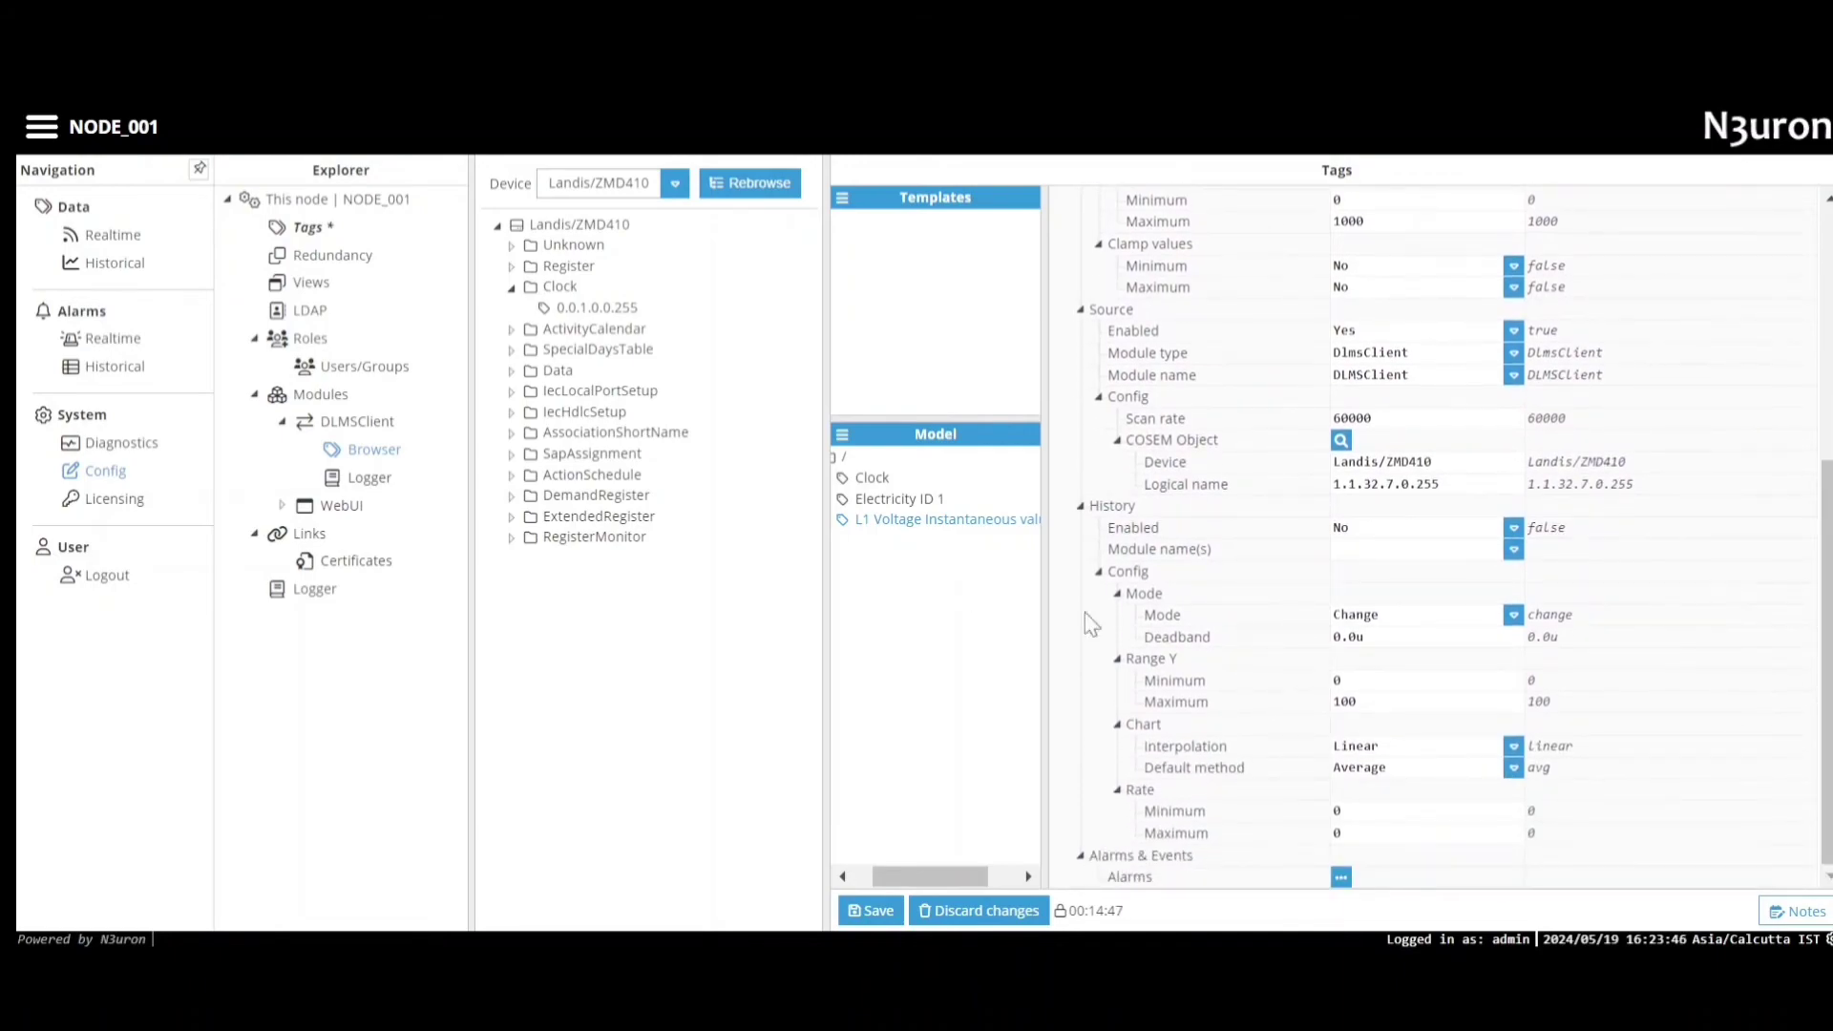
pyautogui.click(870, 910)
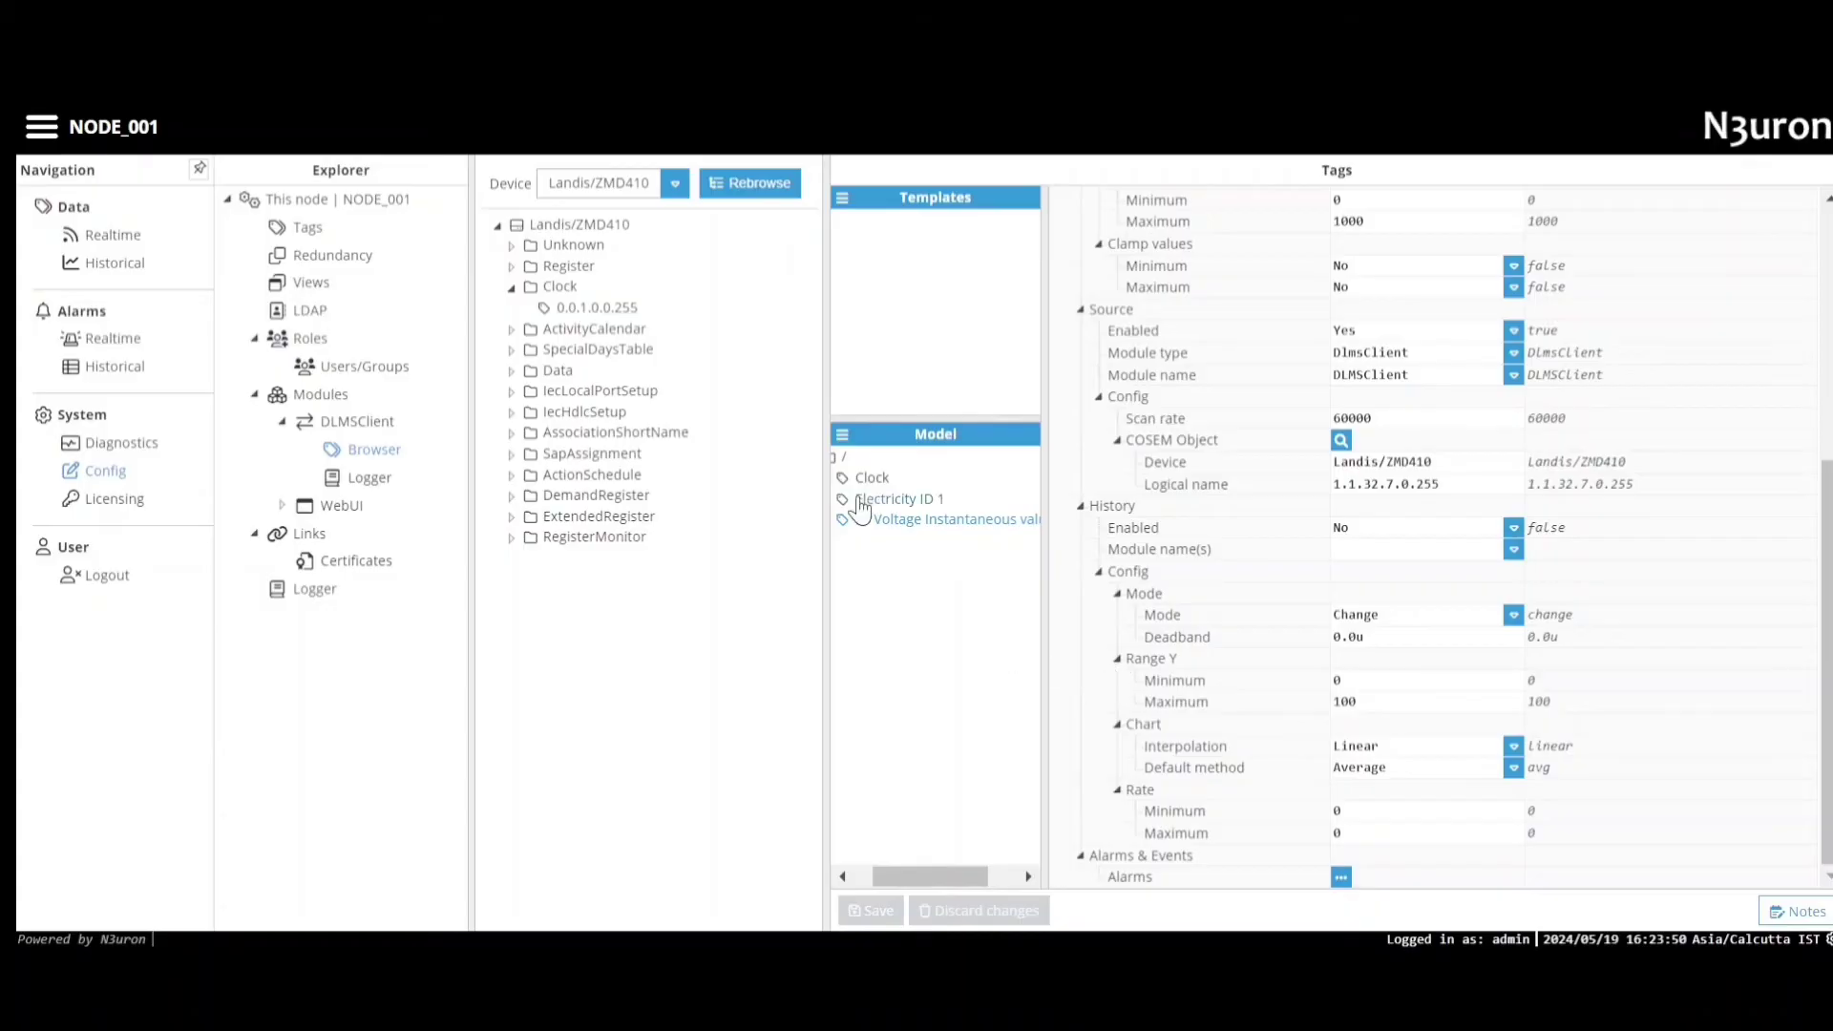
pyautogui.click(115, 236)
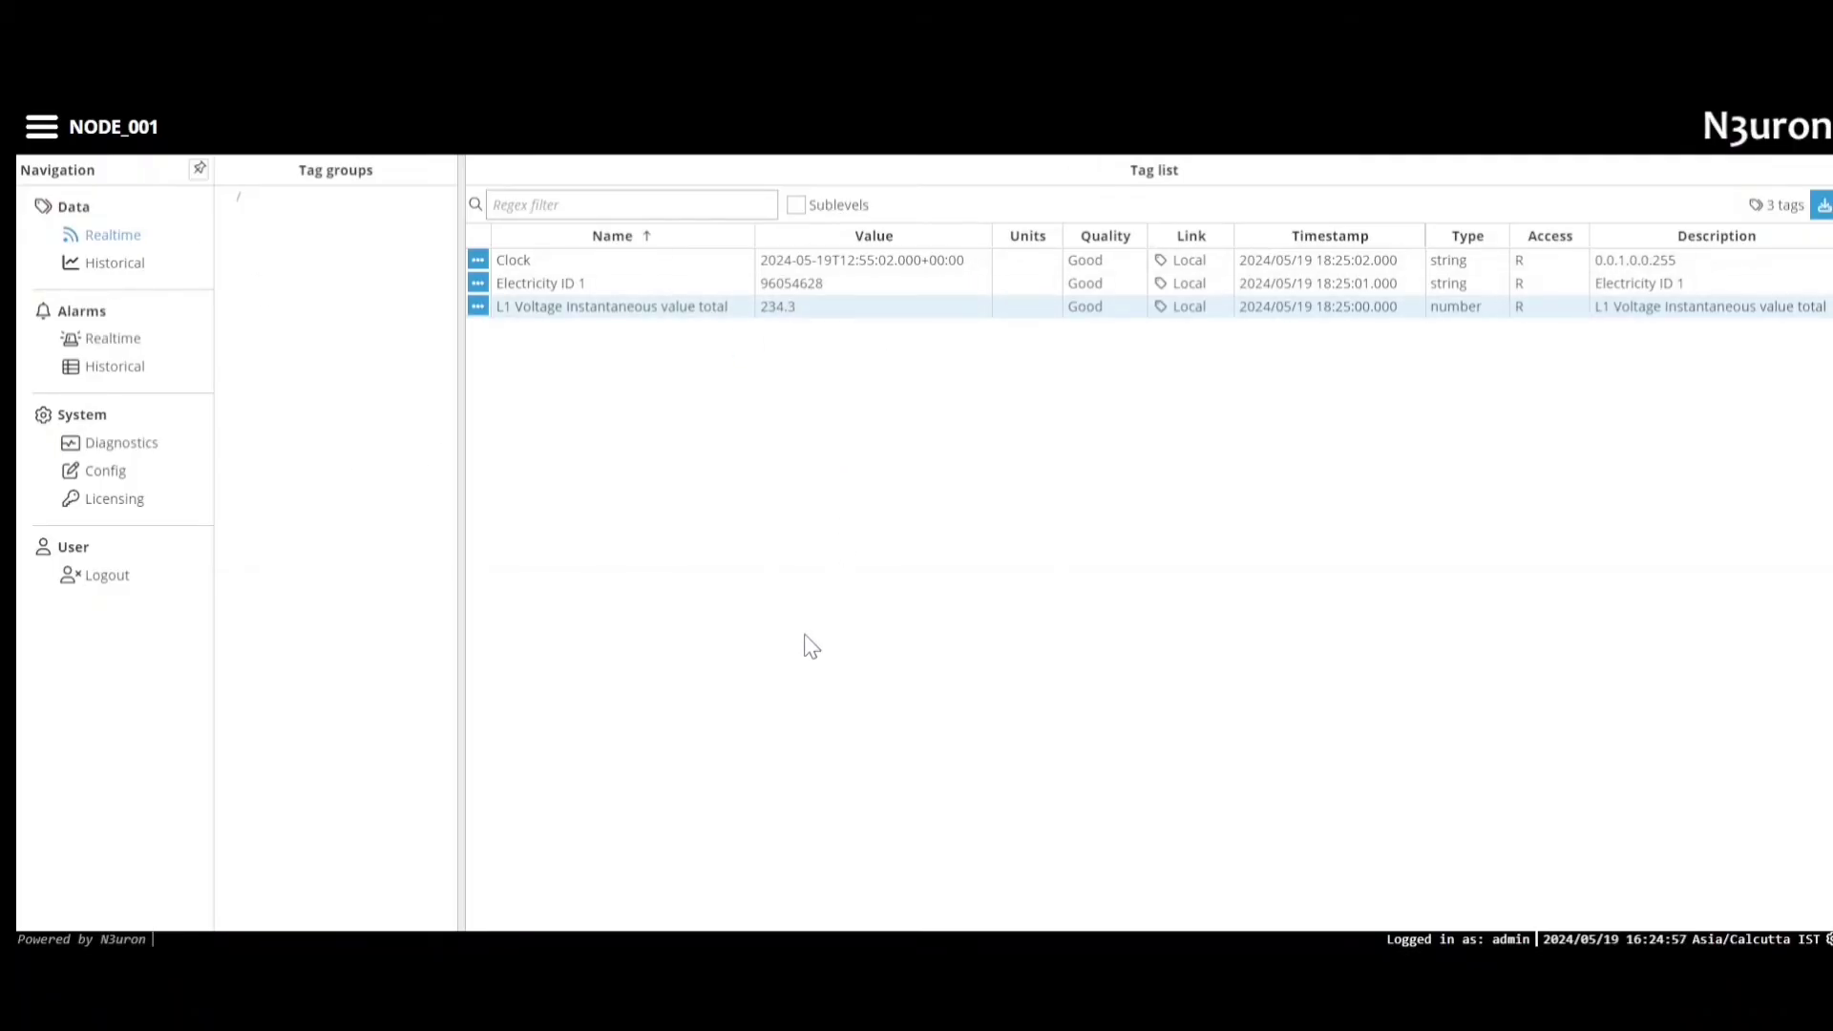
pyautogui.click(115, 265)
pyautogui.click(105, 472)
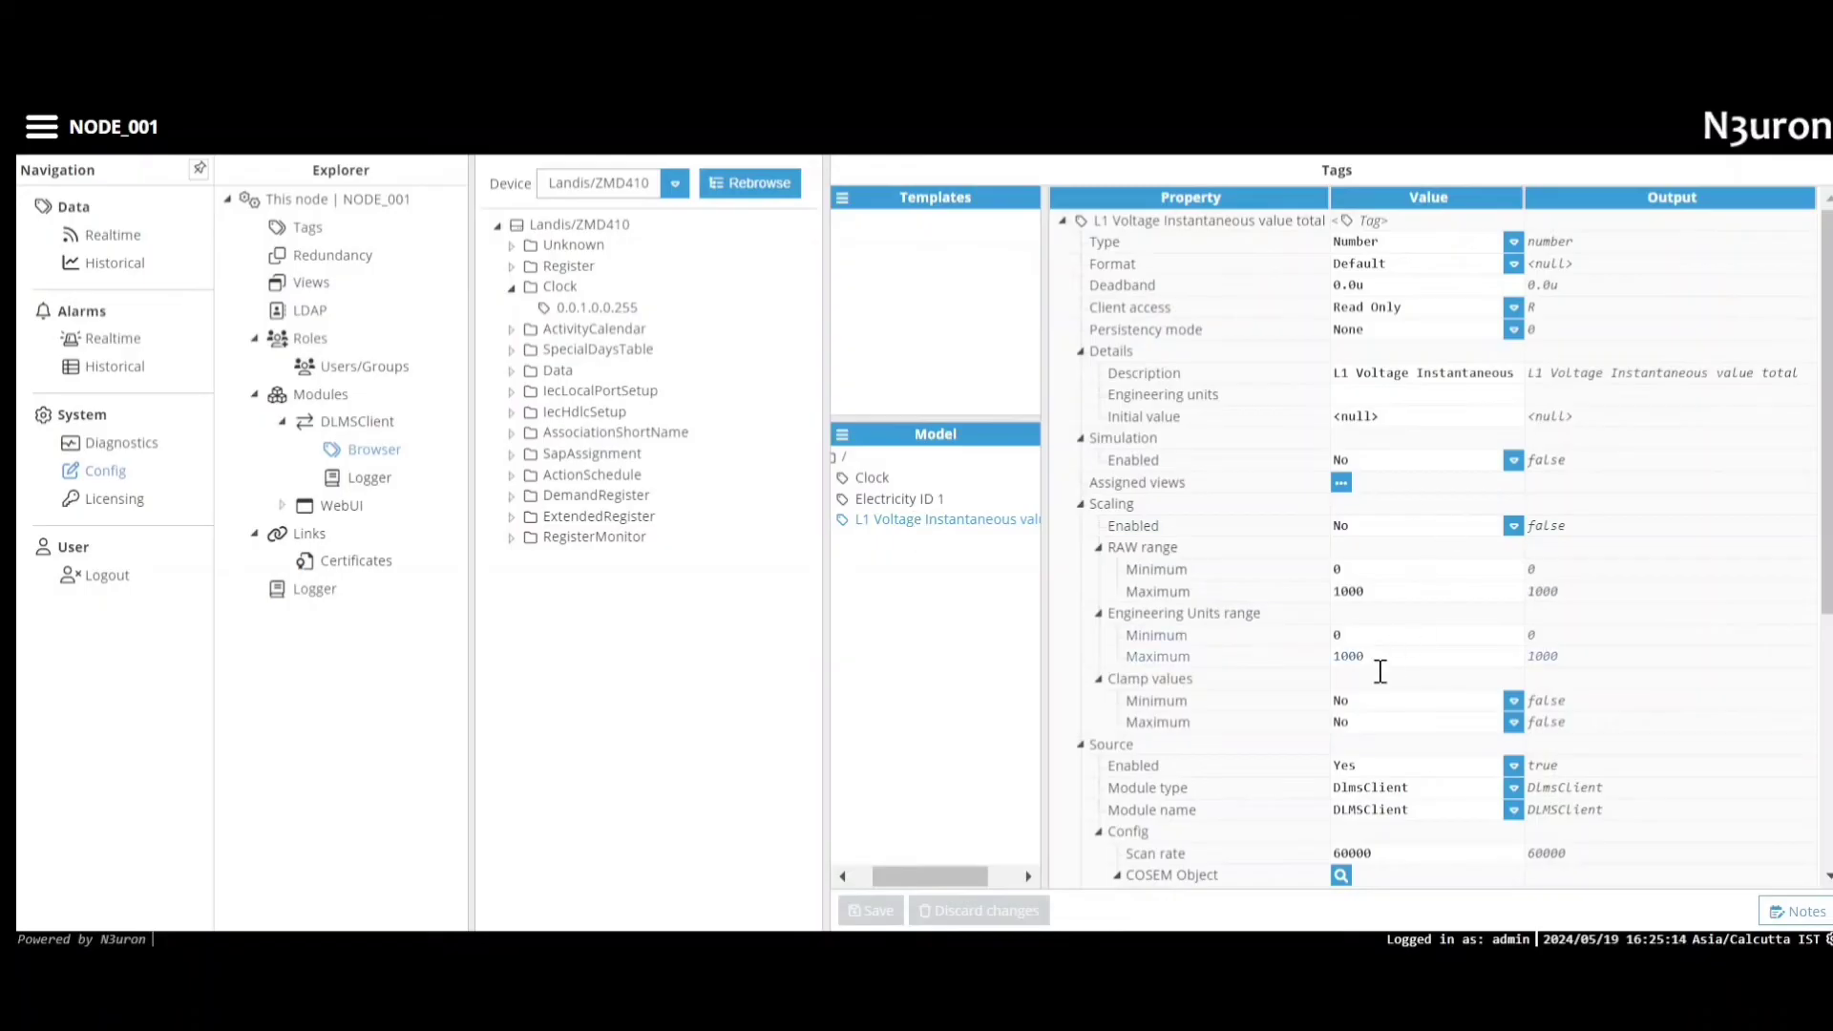
pyautogui.moveTo(1828, 429); pyautogui.dragTo(1793, 705)
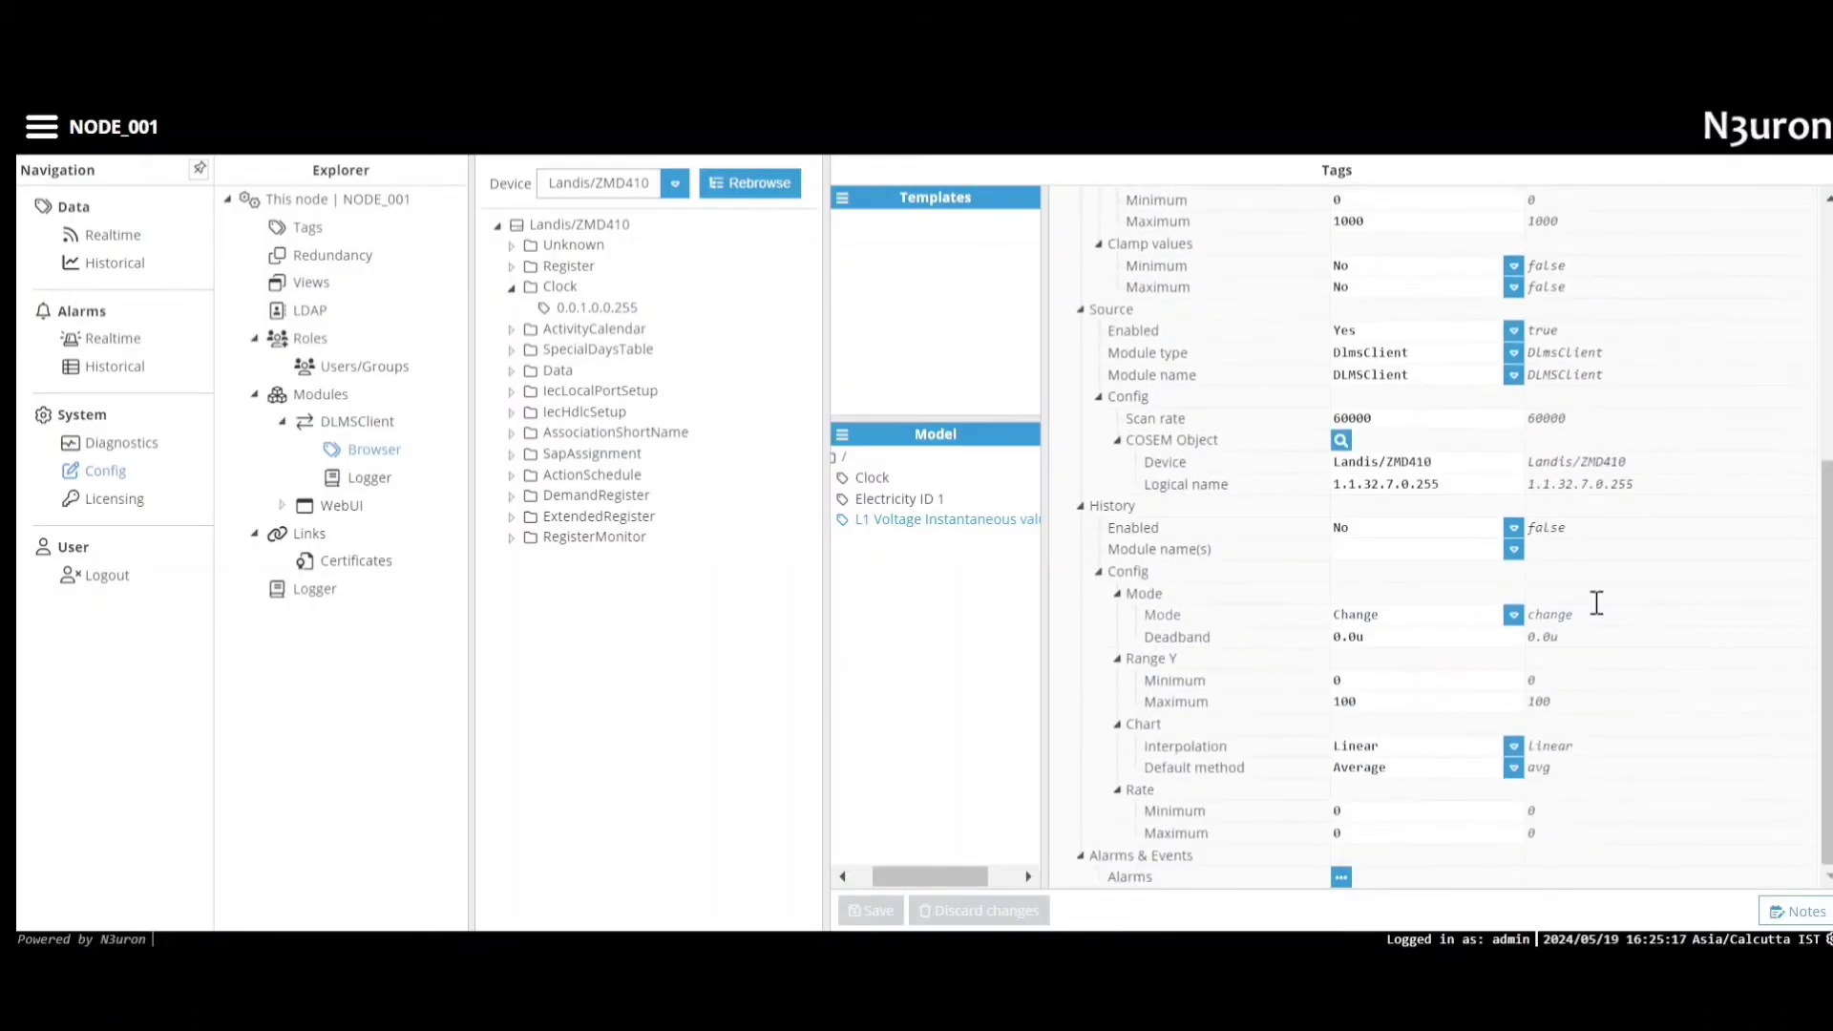
pyautogui.click(1514, 528)
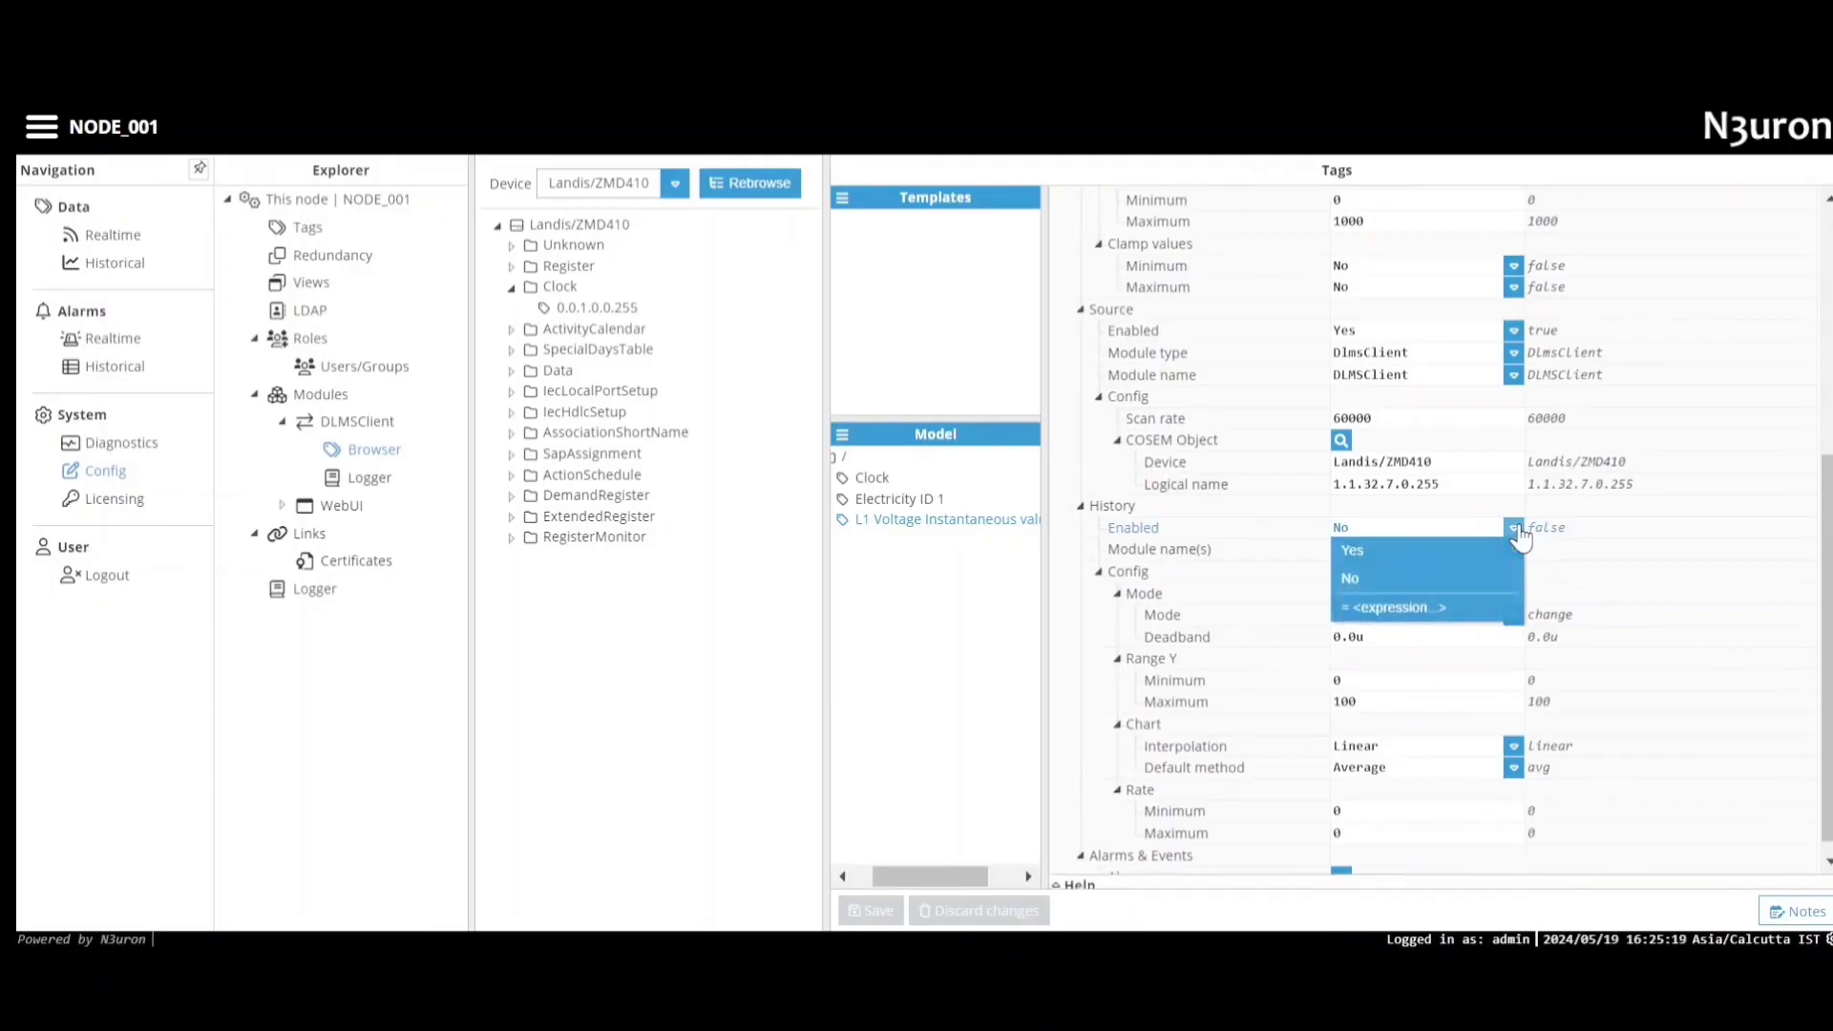
pyautogui.click(1413, 554)
pyautogui.click(1413, 548)
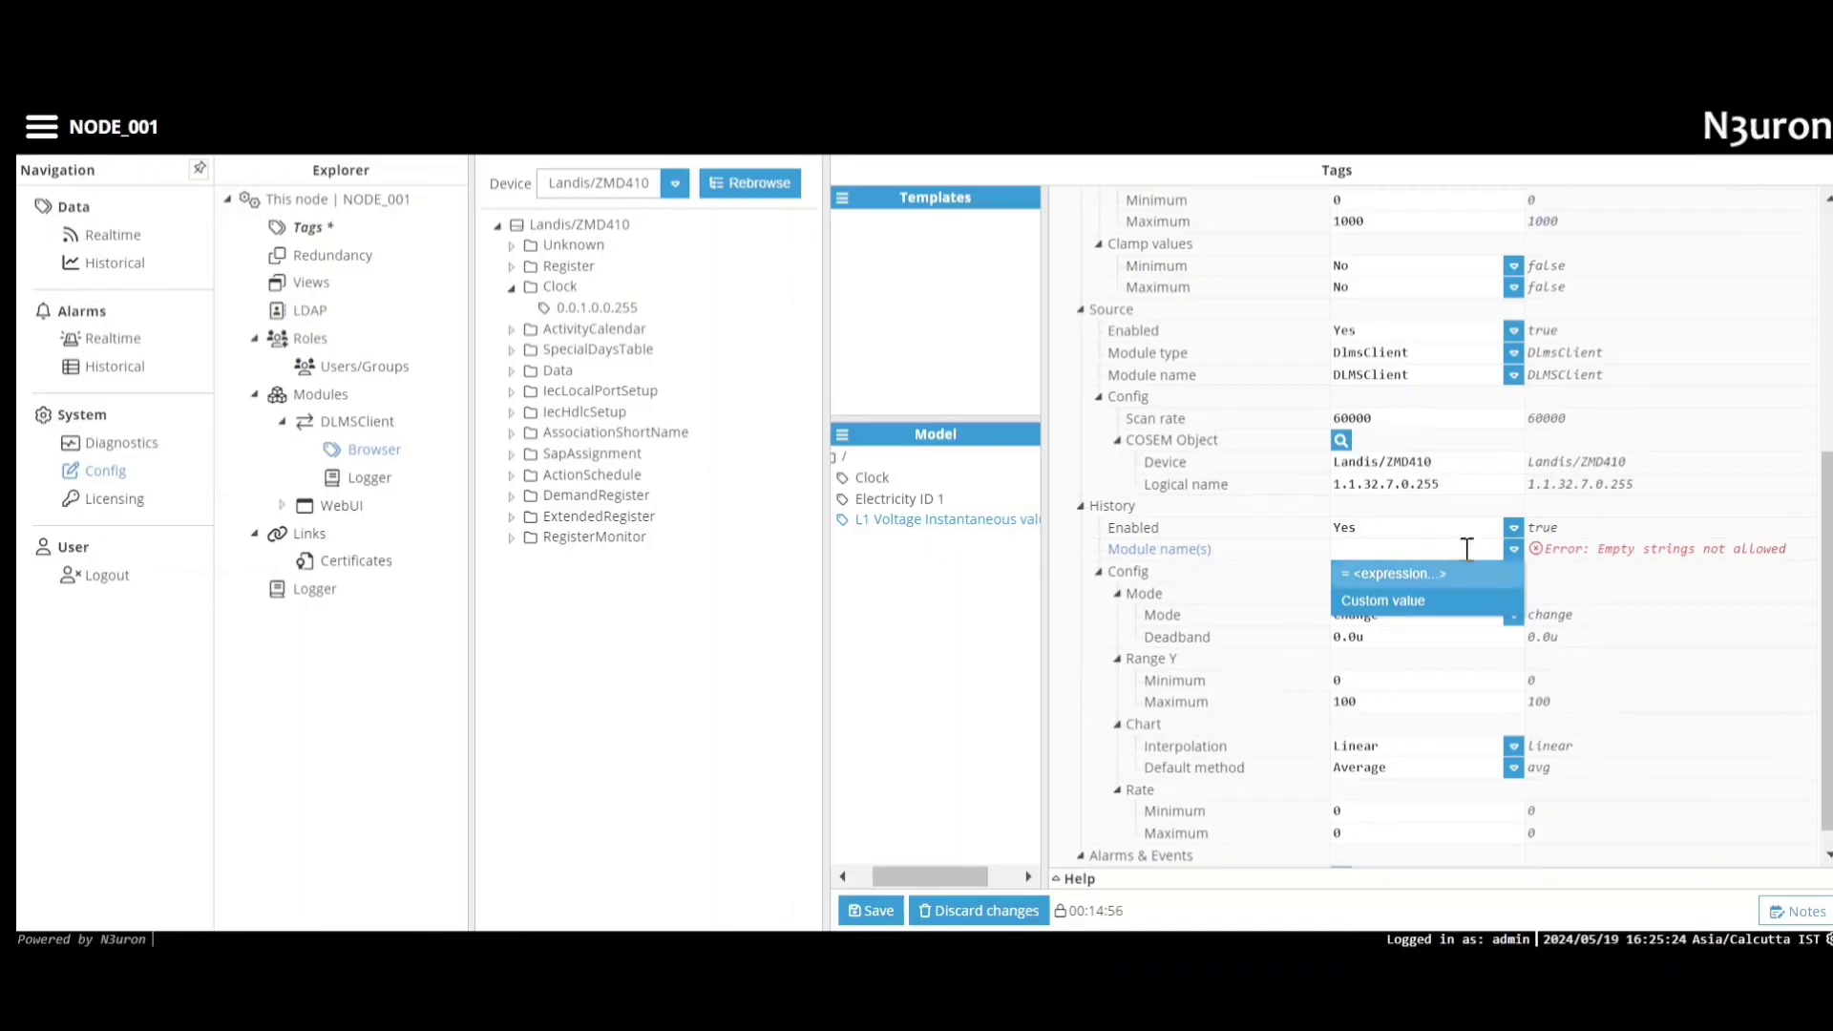
pyautogui.click(1514, 528)
pyautogui.click(1386, 575)
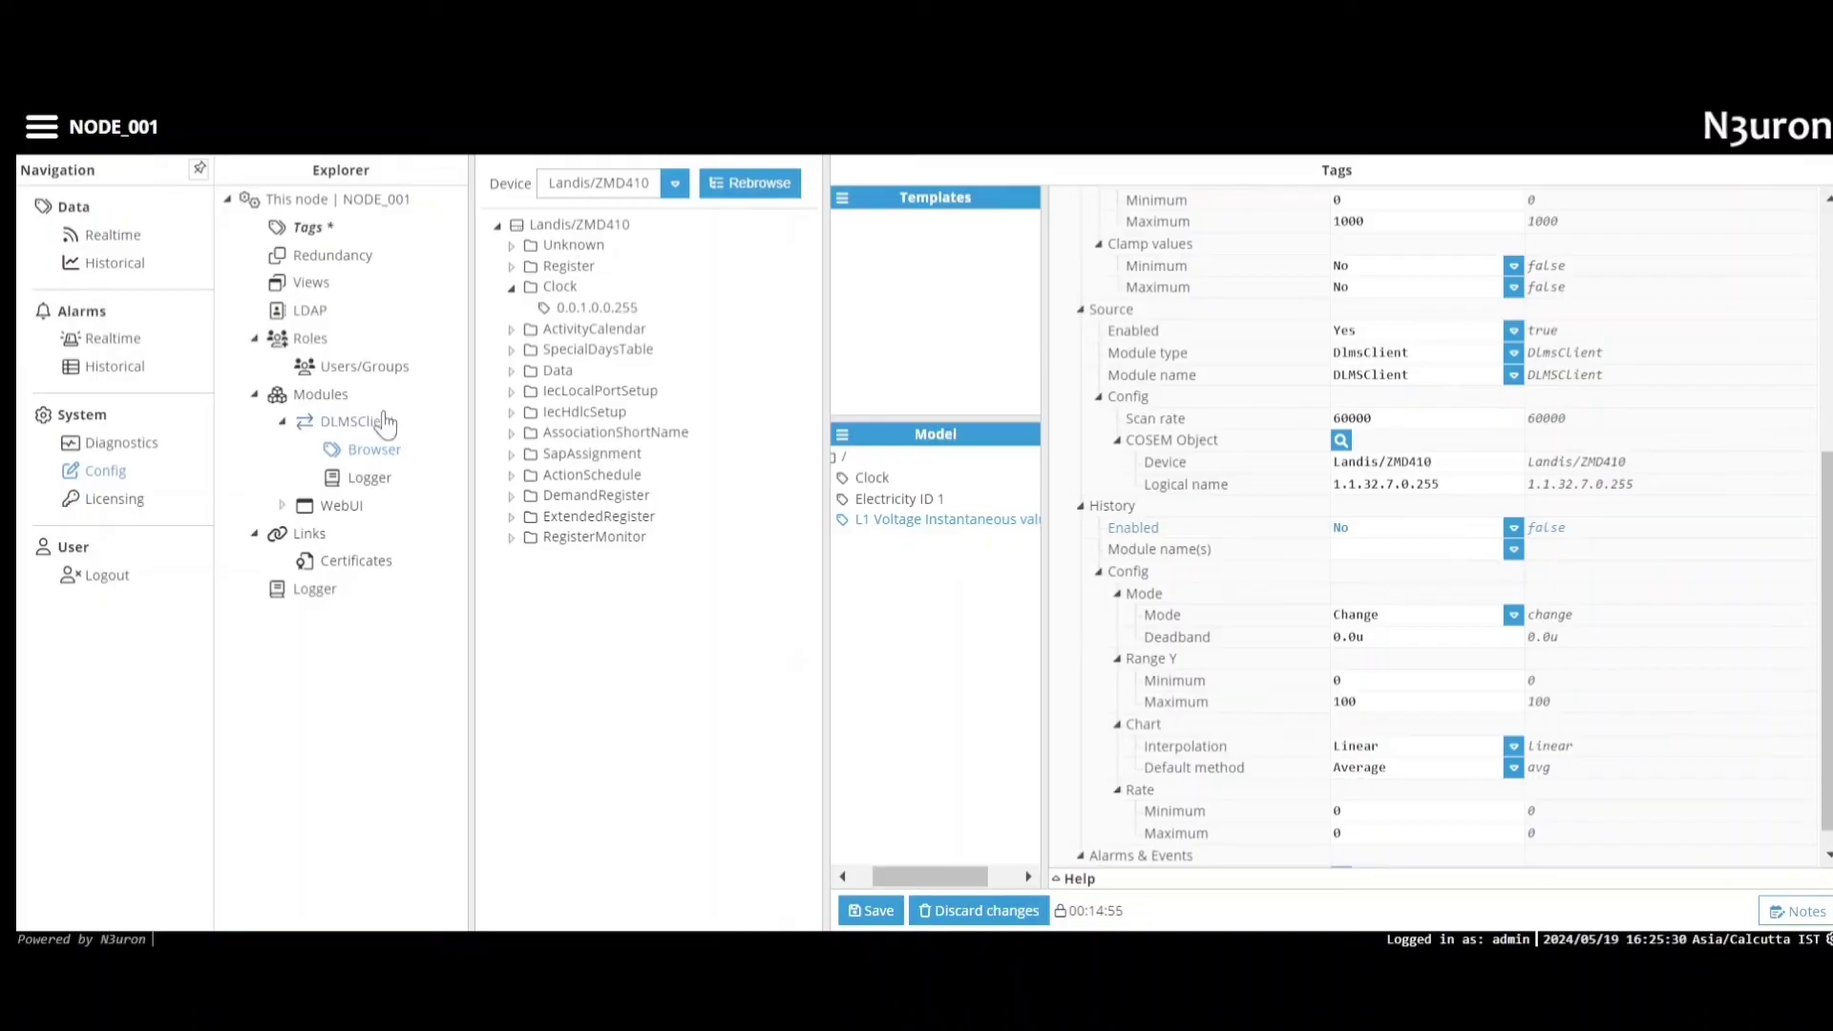
# Step: Add a new module named HistorianClient to the node
pyautogui.click(321, 397)
pyautogui.click(487, 198)
pyautogui.click(535, 233)
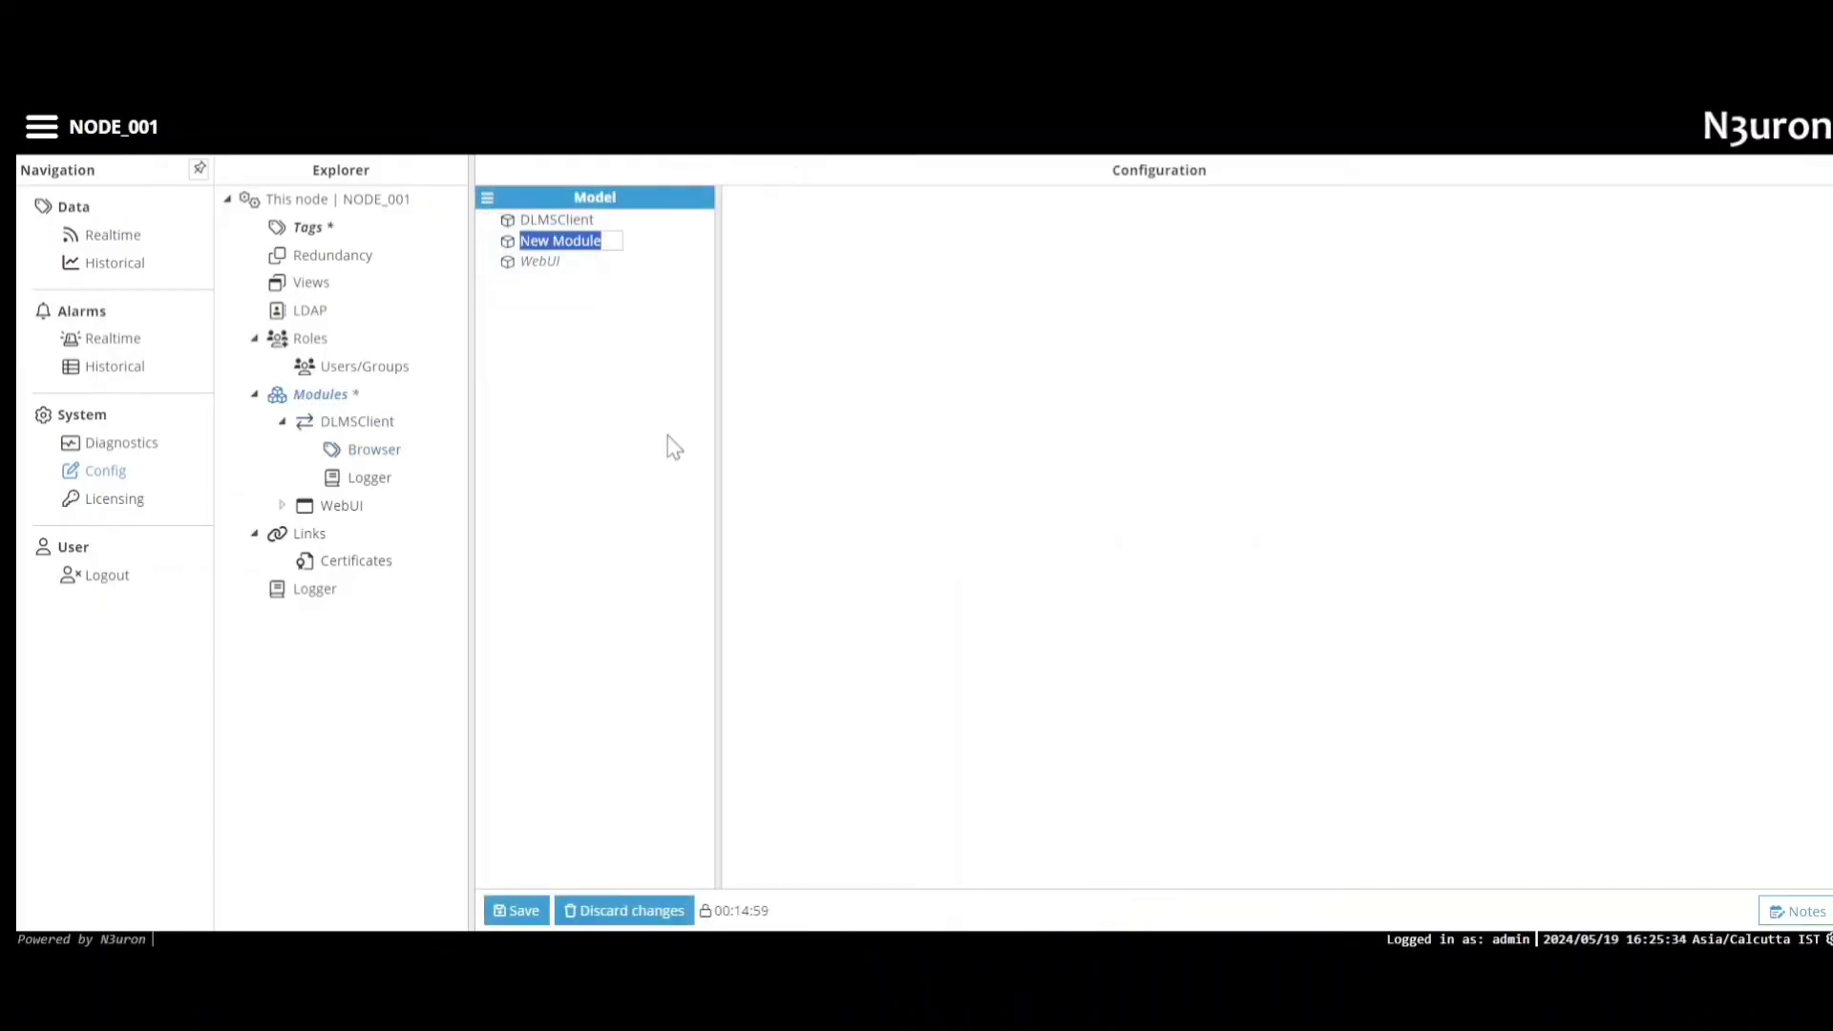
pyautogui.write('HistorianClient')
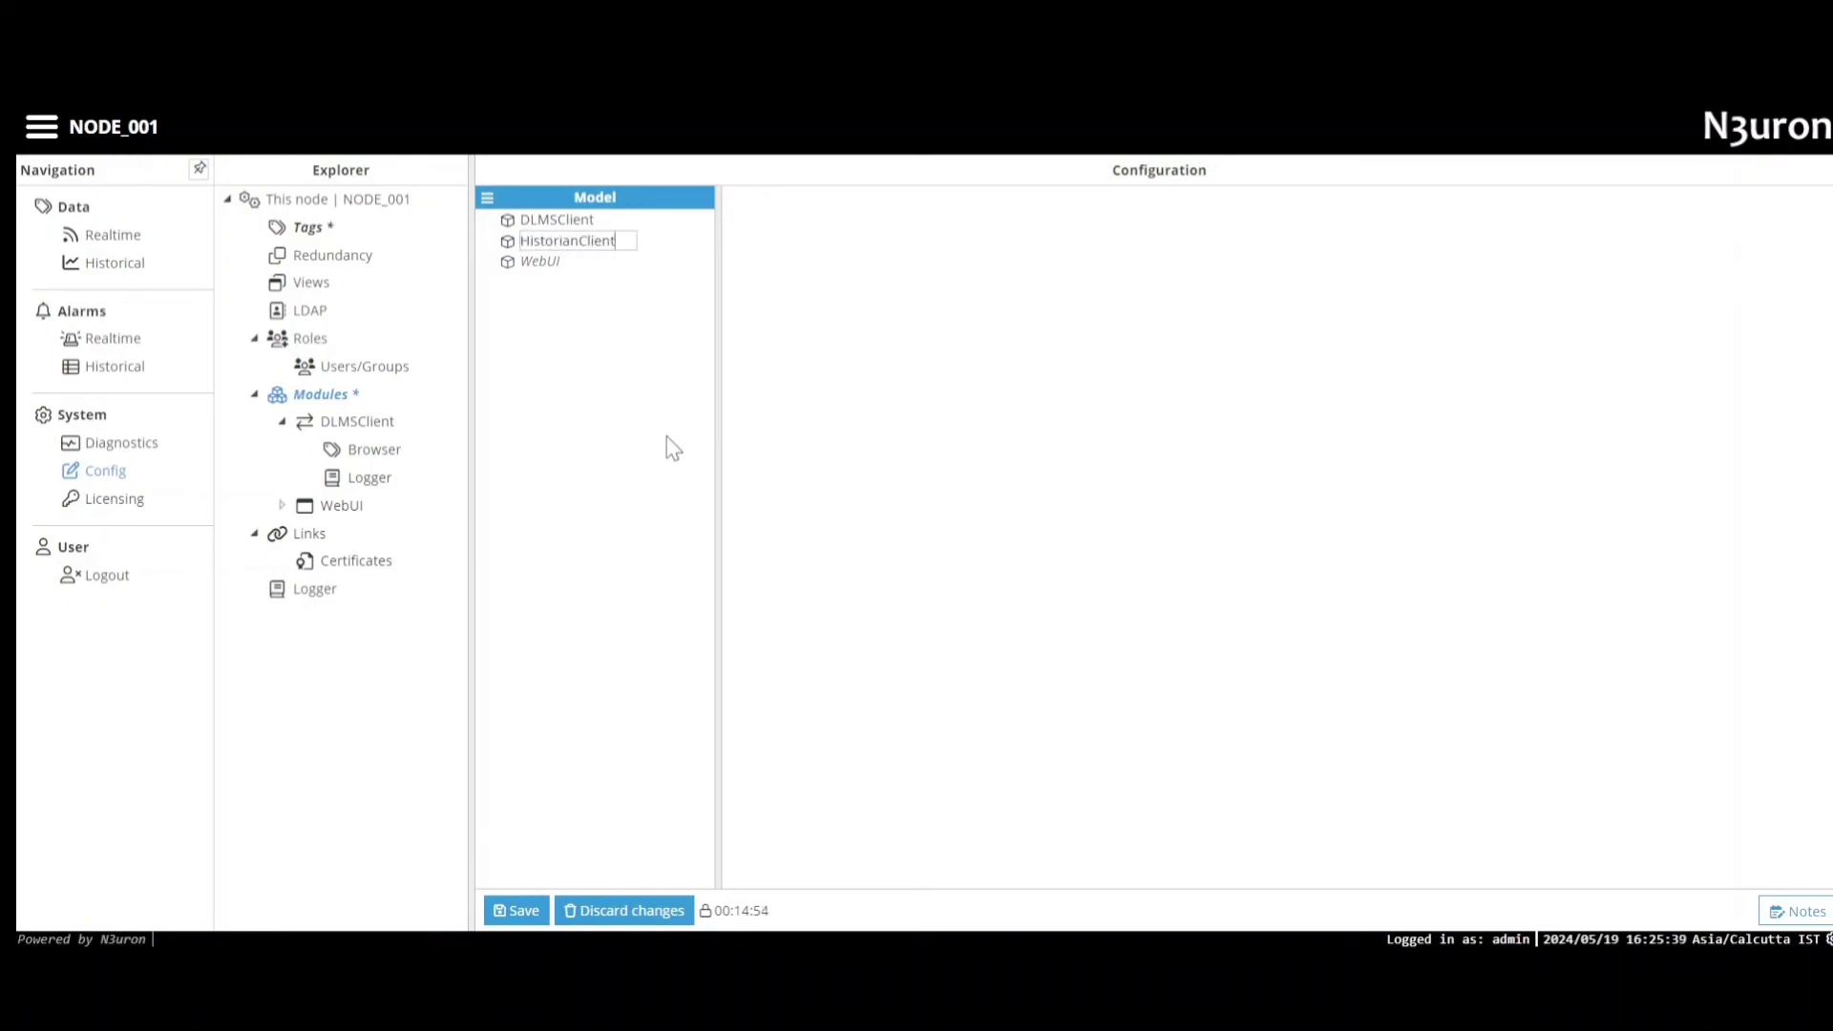
pyautogui.press('Return')
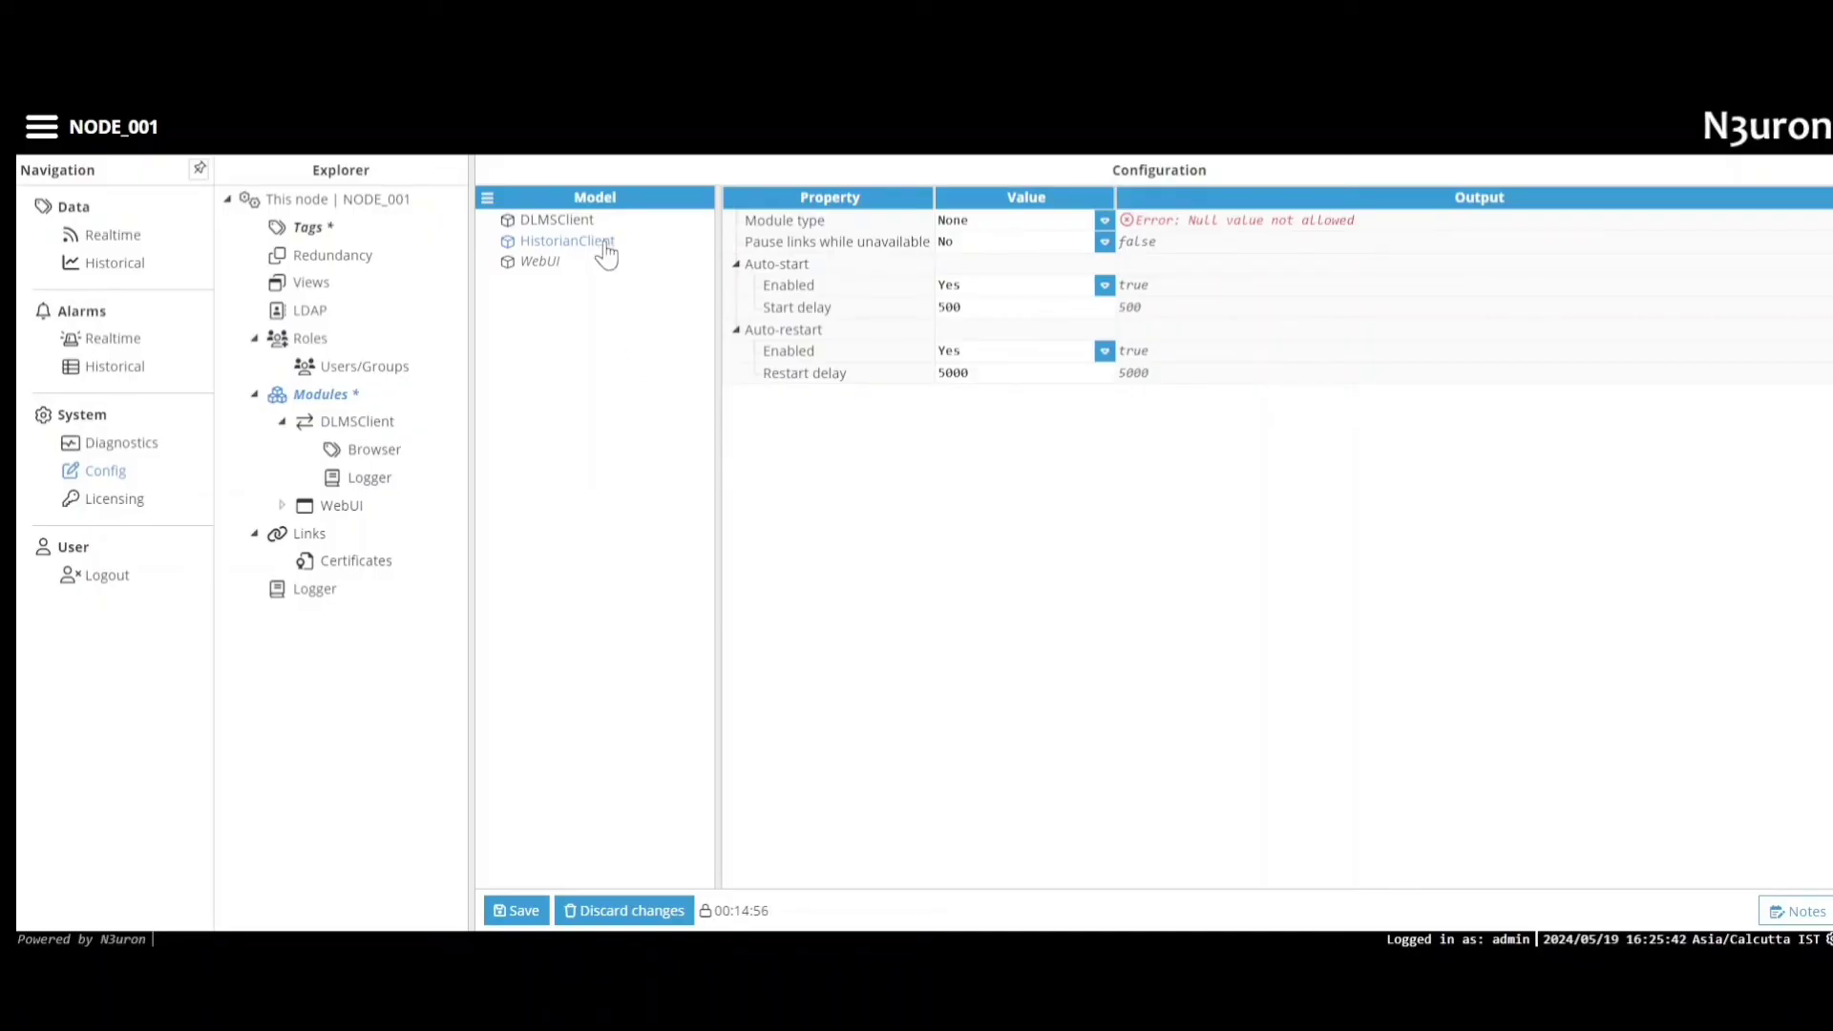
# Step: Set the HistorianClient module type to Historian and save the module list
pyautogui.click(1105, 222)
pyautogui.moveTo(1110, 279); pyautogui.dragTo(1115, 394)
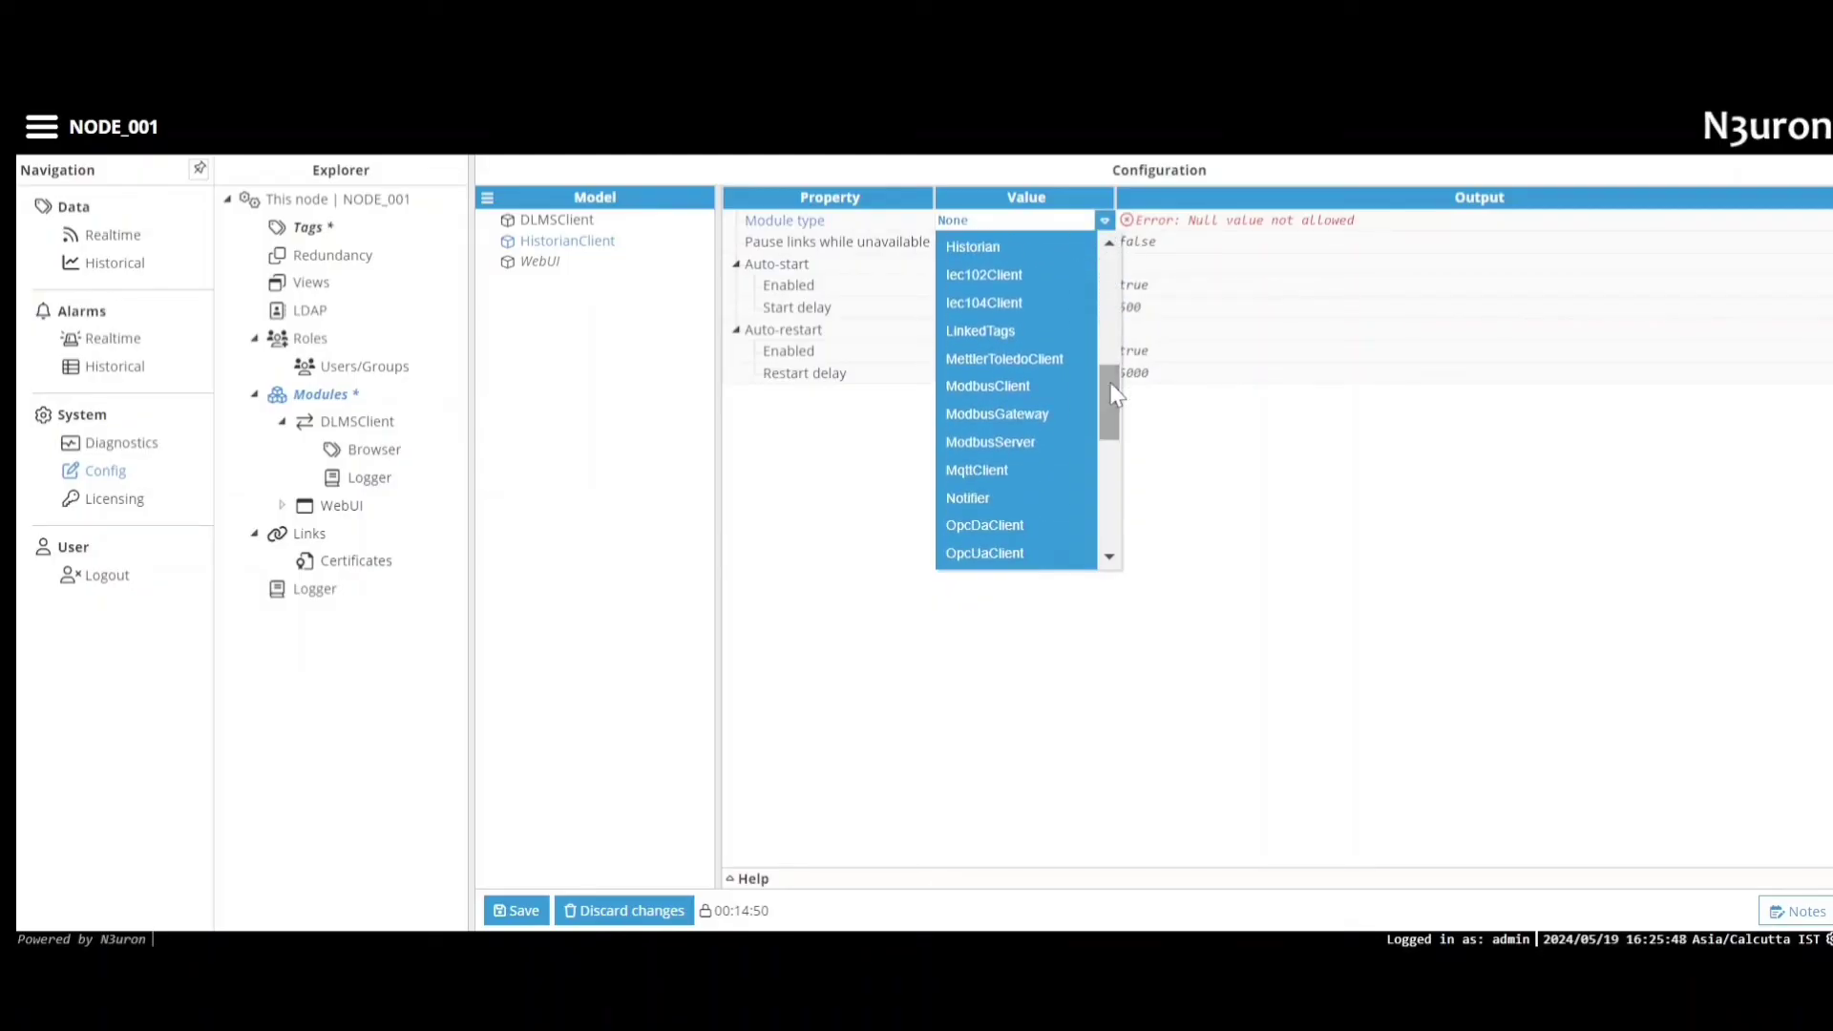
pyautogui.click(1011, 245)
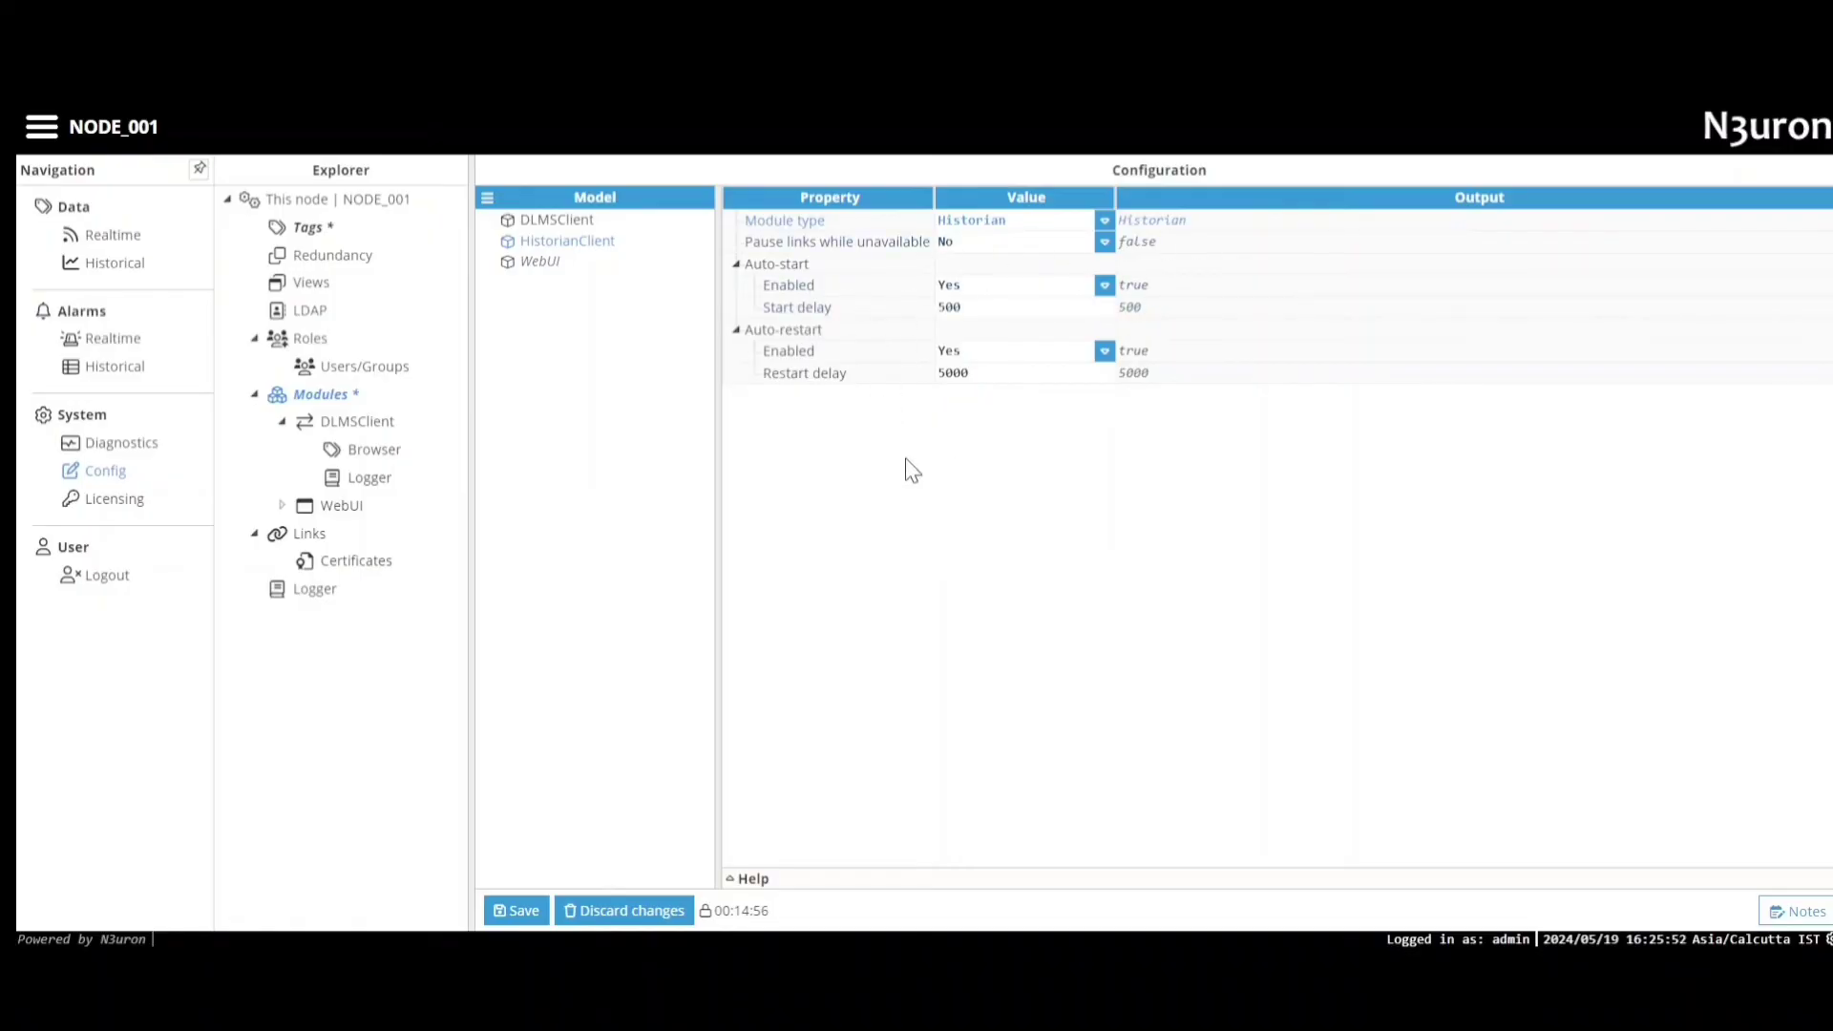
pyautogui.click(514, 911)
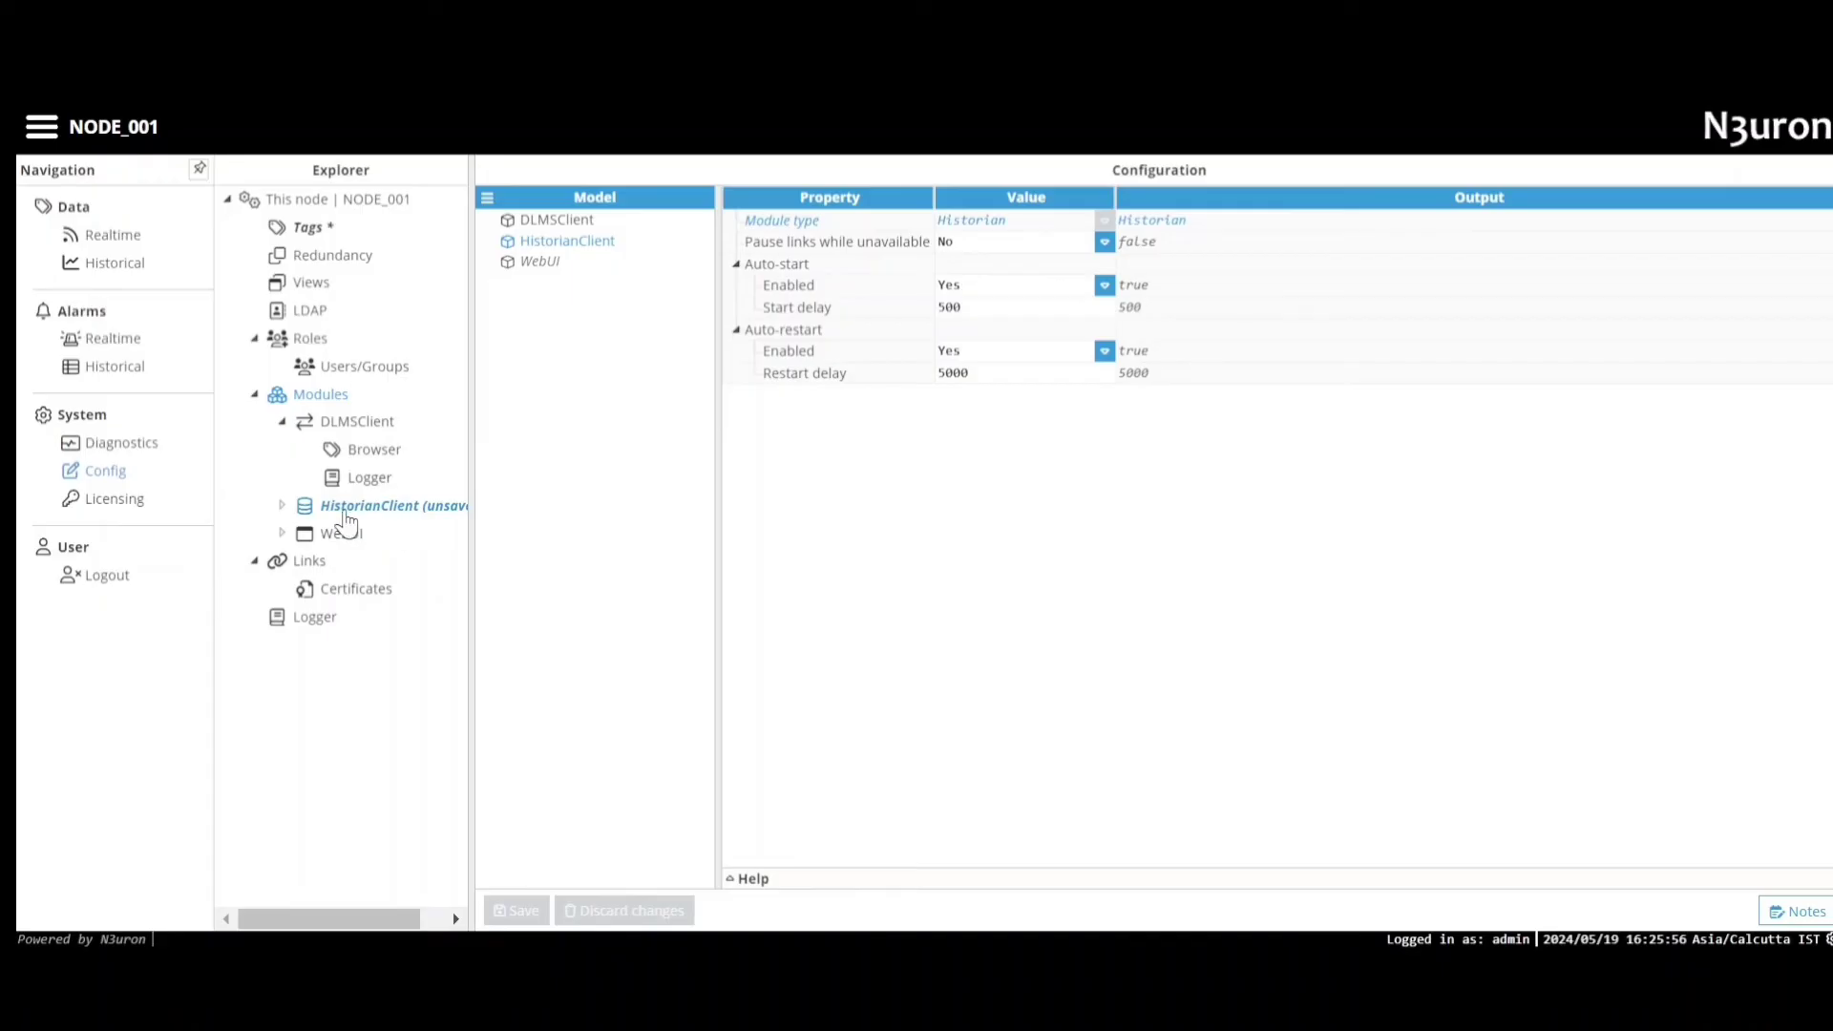
# Step: Configure HistorianClient with the Embedded database type, keeping the other defaults, and save its configuration
pyautogui.click(381, 512)
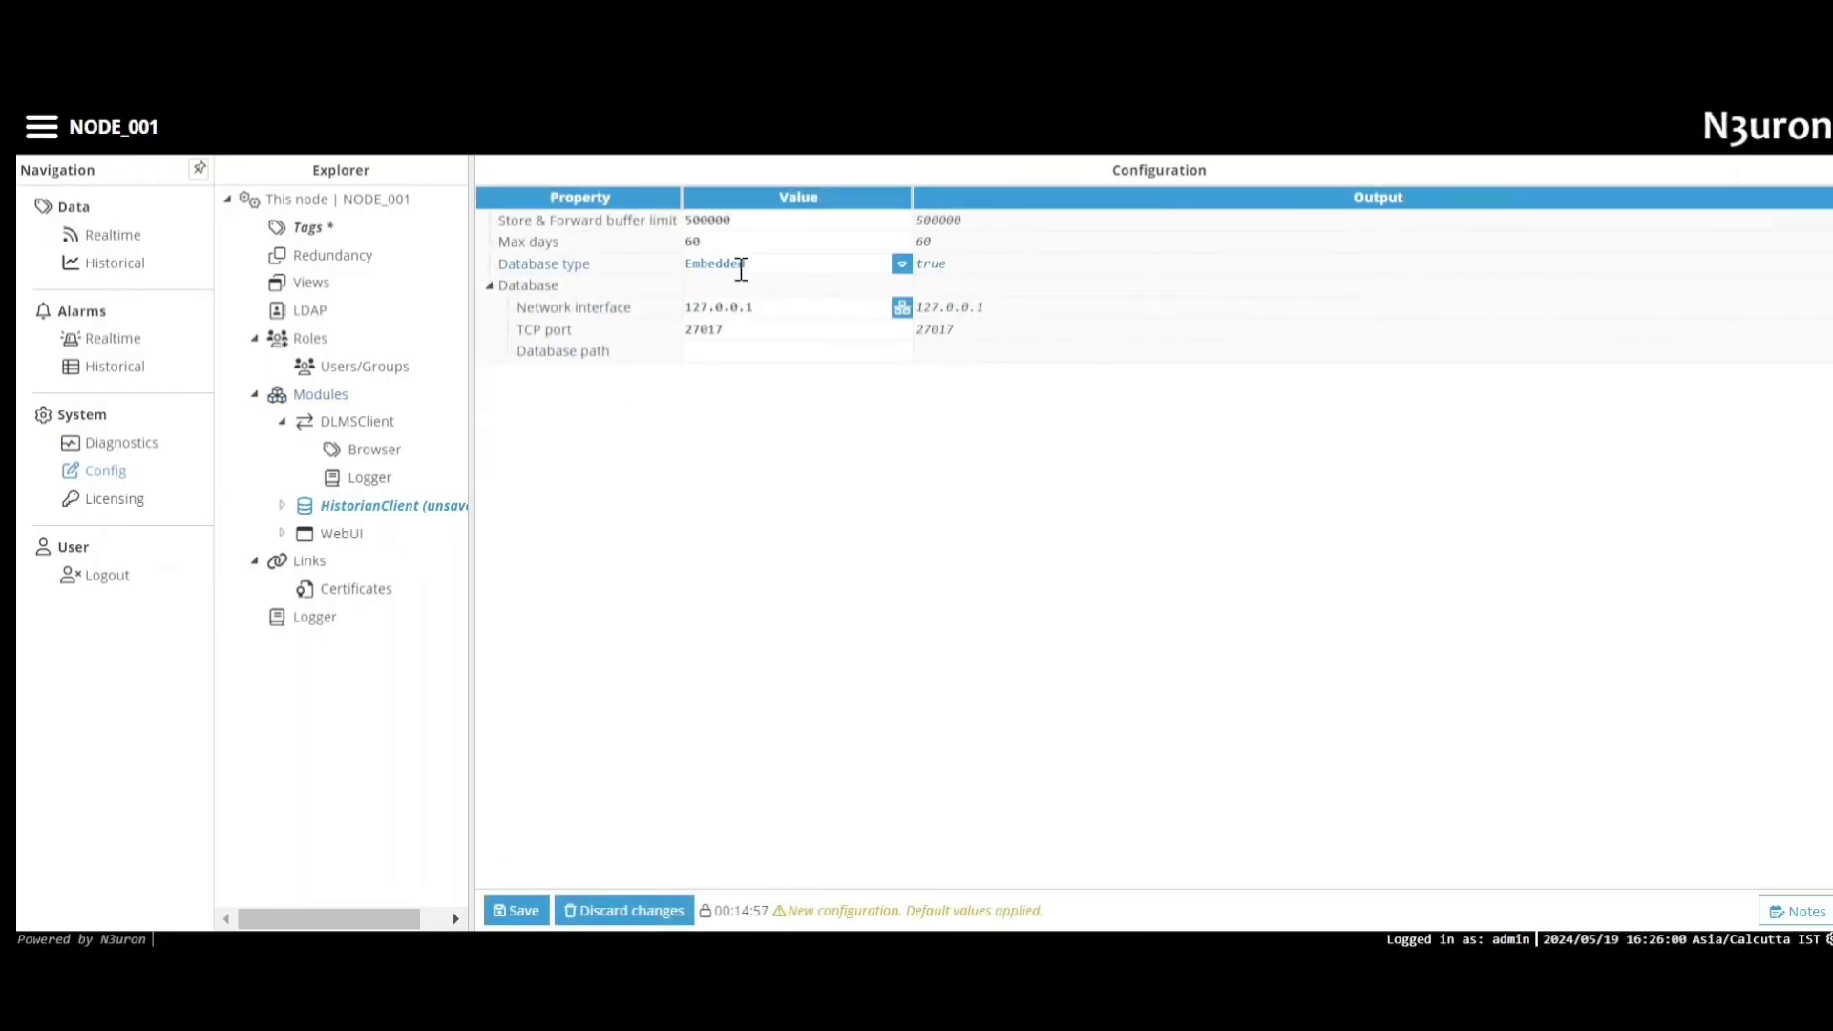
pyautogui.click(902, 266)
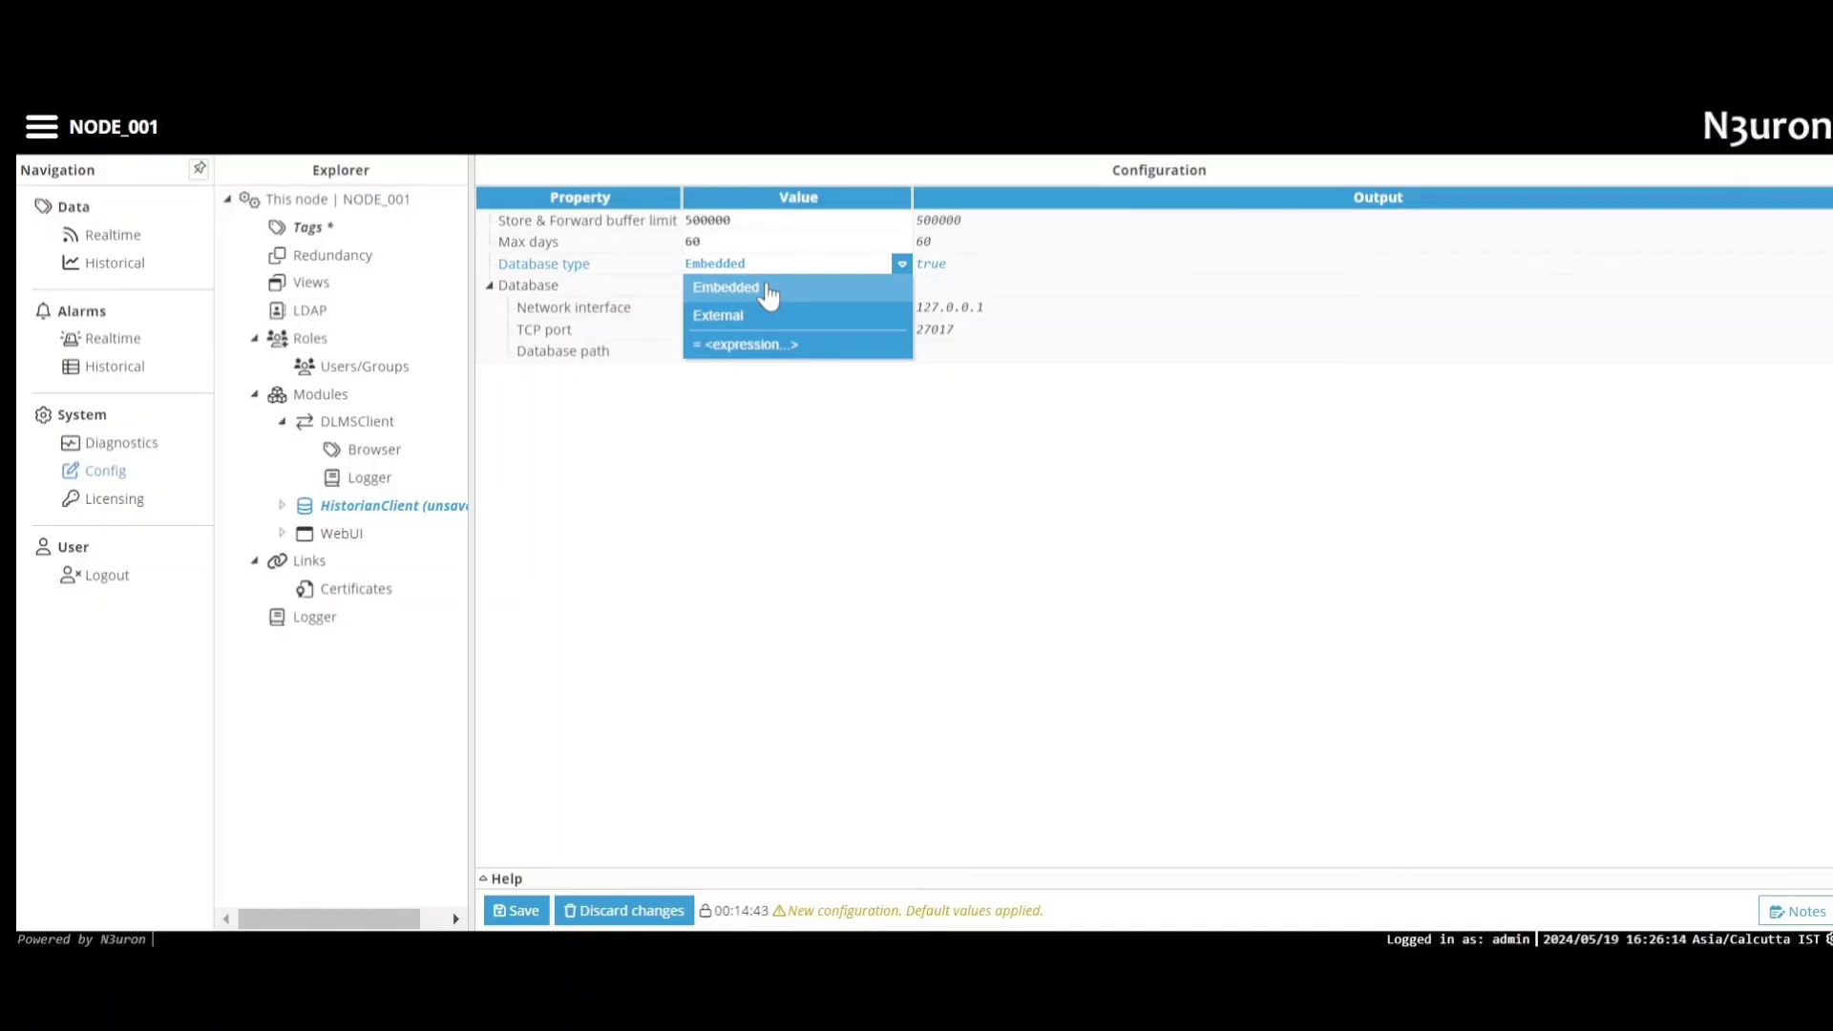
pyautogui.click(769, 291)
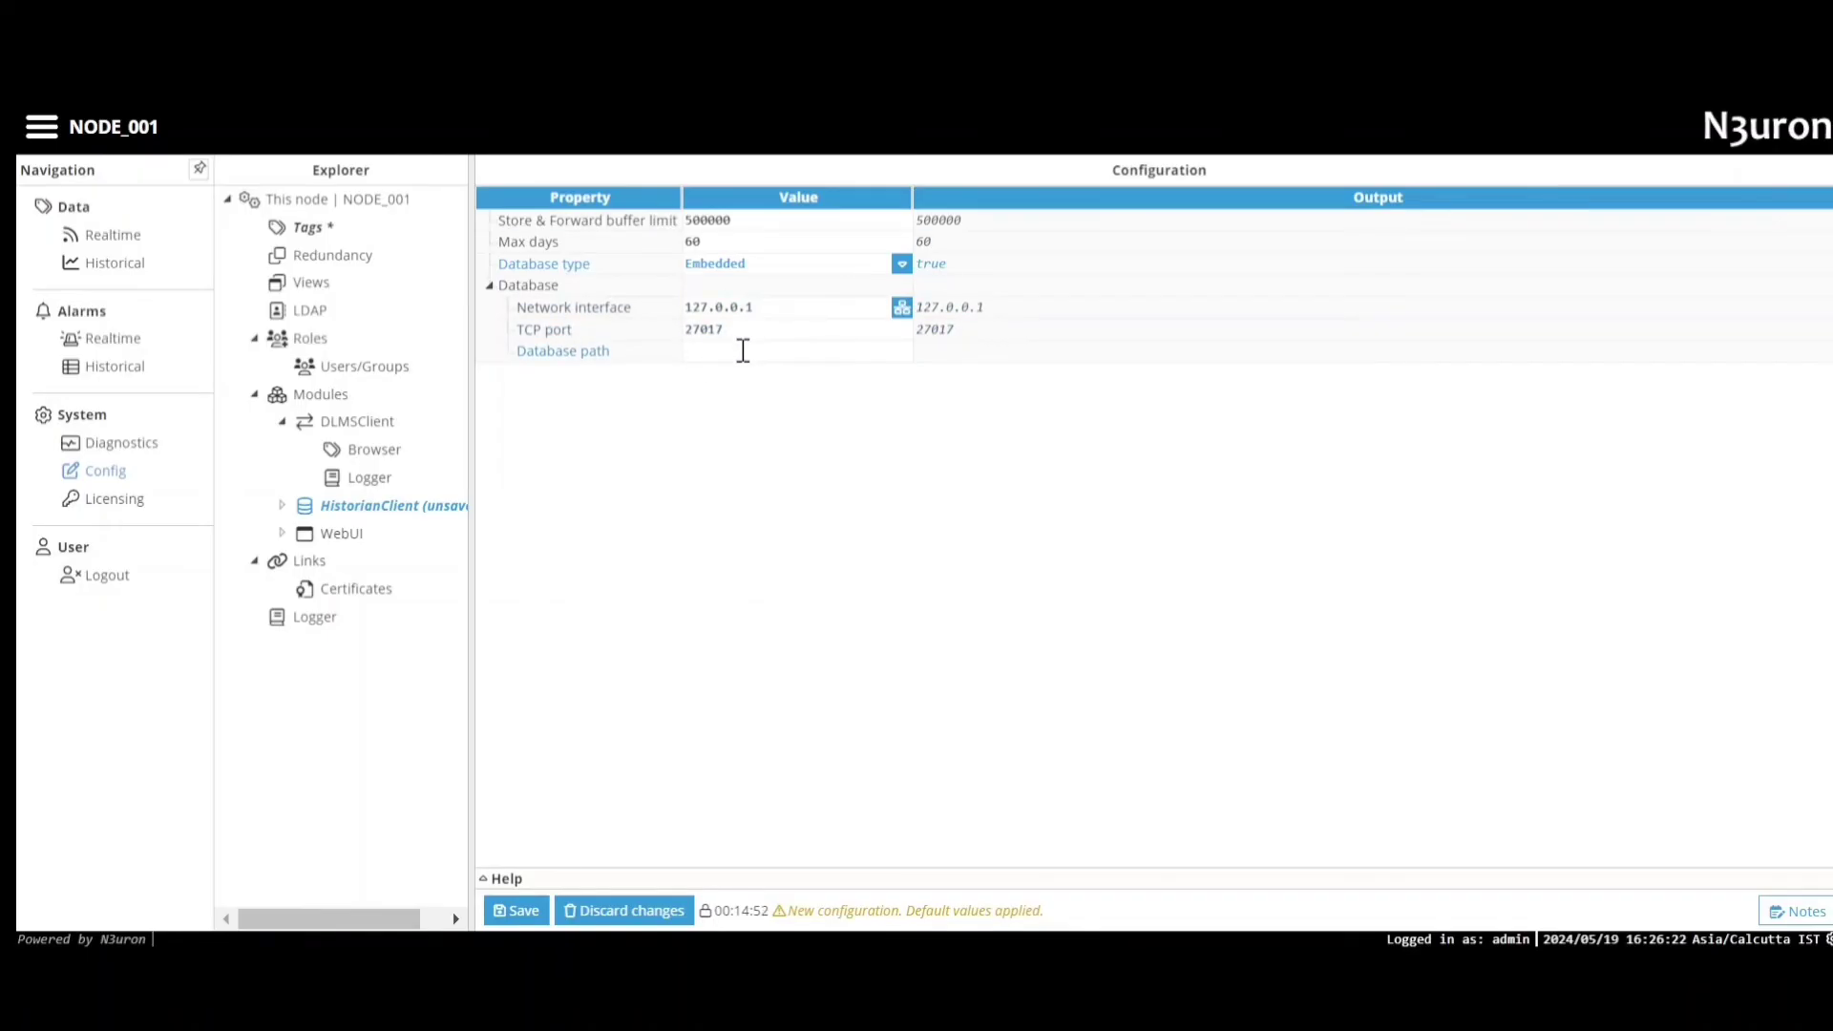
pyautogui.click(520, 909)
pyautogui.click(864, 570)
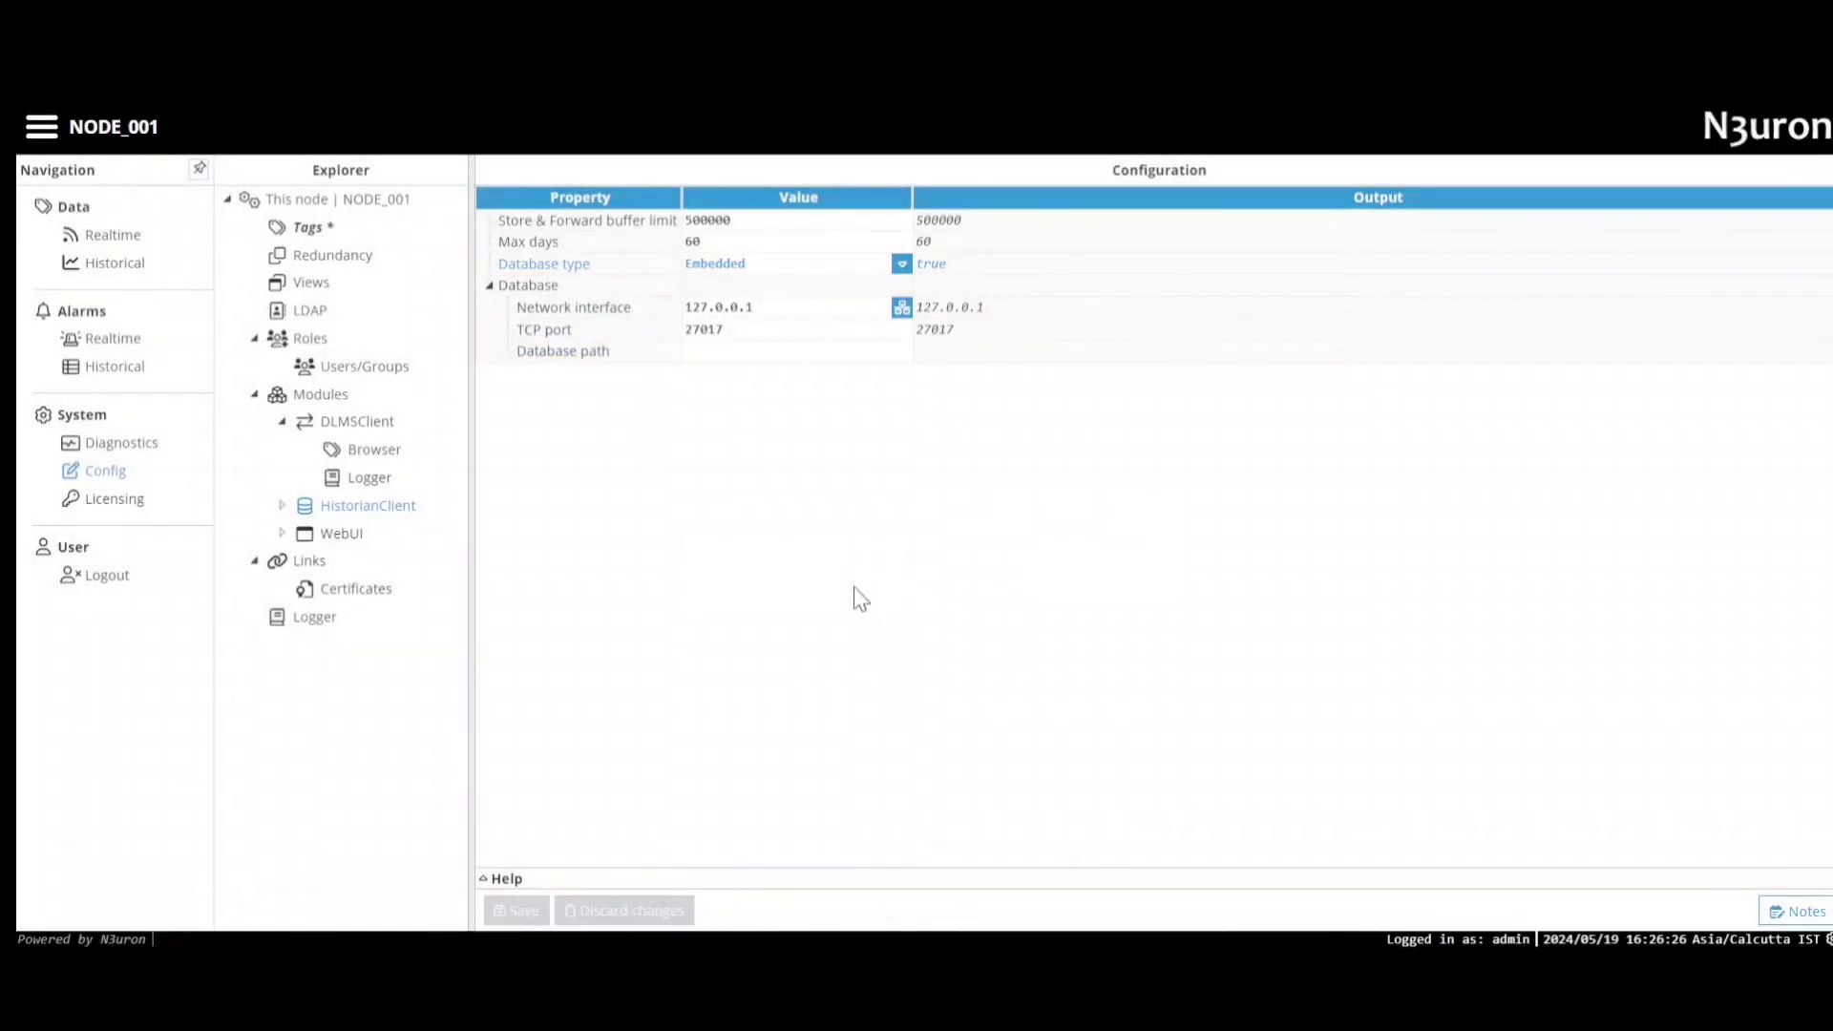
# Step: Enable history for the L1 Voltage Instantaneous value total tag using the HistorianClient module and save the tags
pyautogui.click(374, 453)
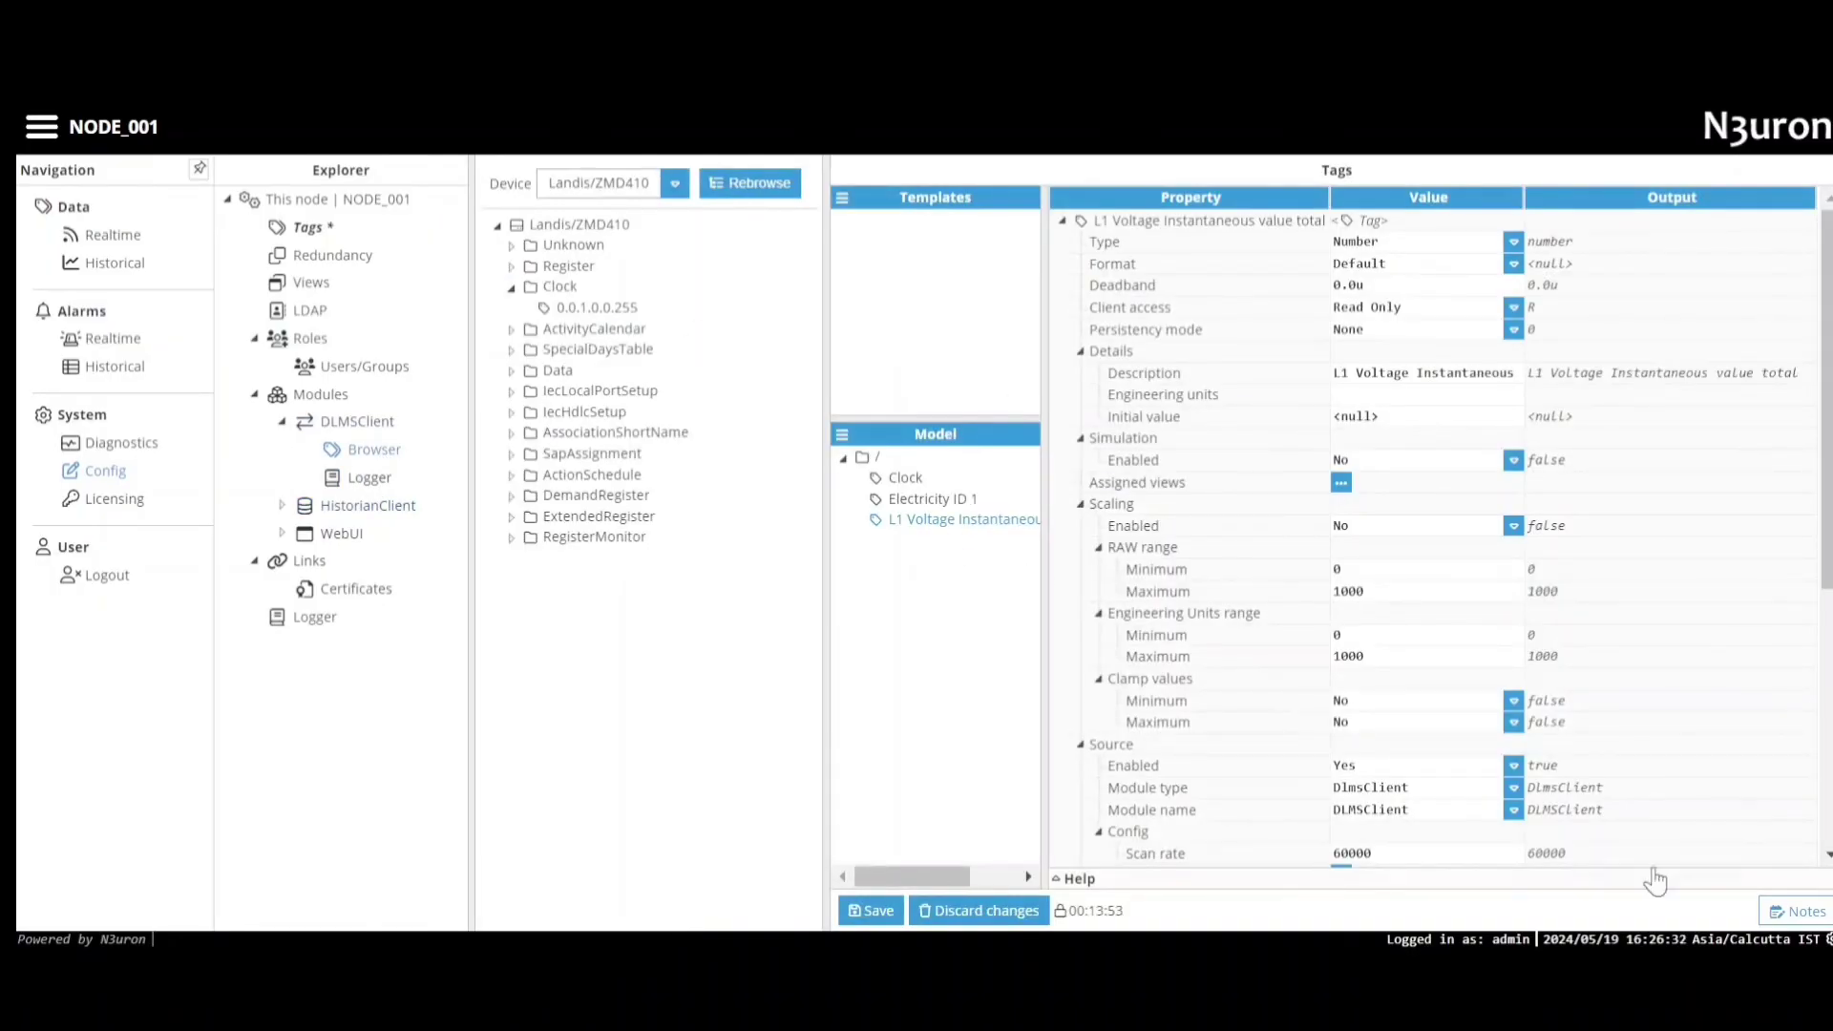
pyautogui.moveTo(1826, 450); pyautogui.dragTo(1809, 705)
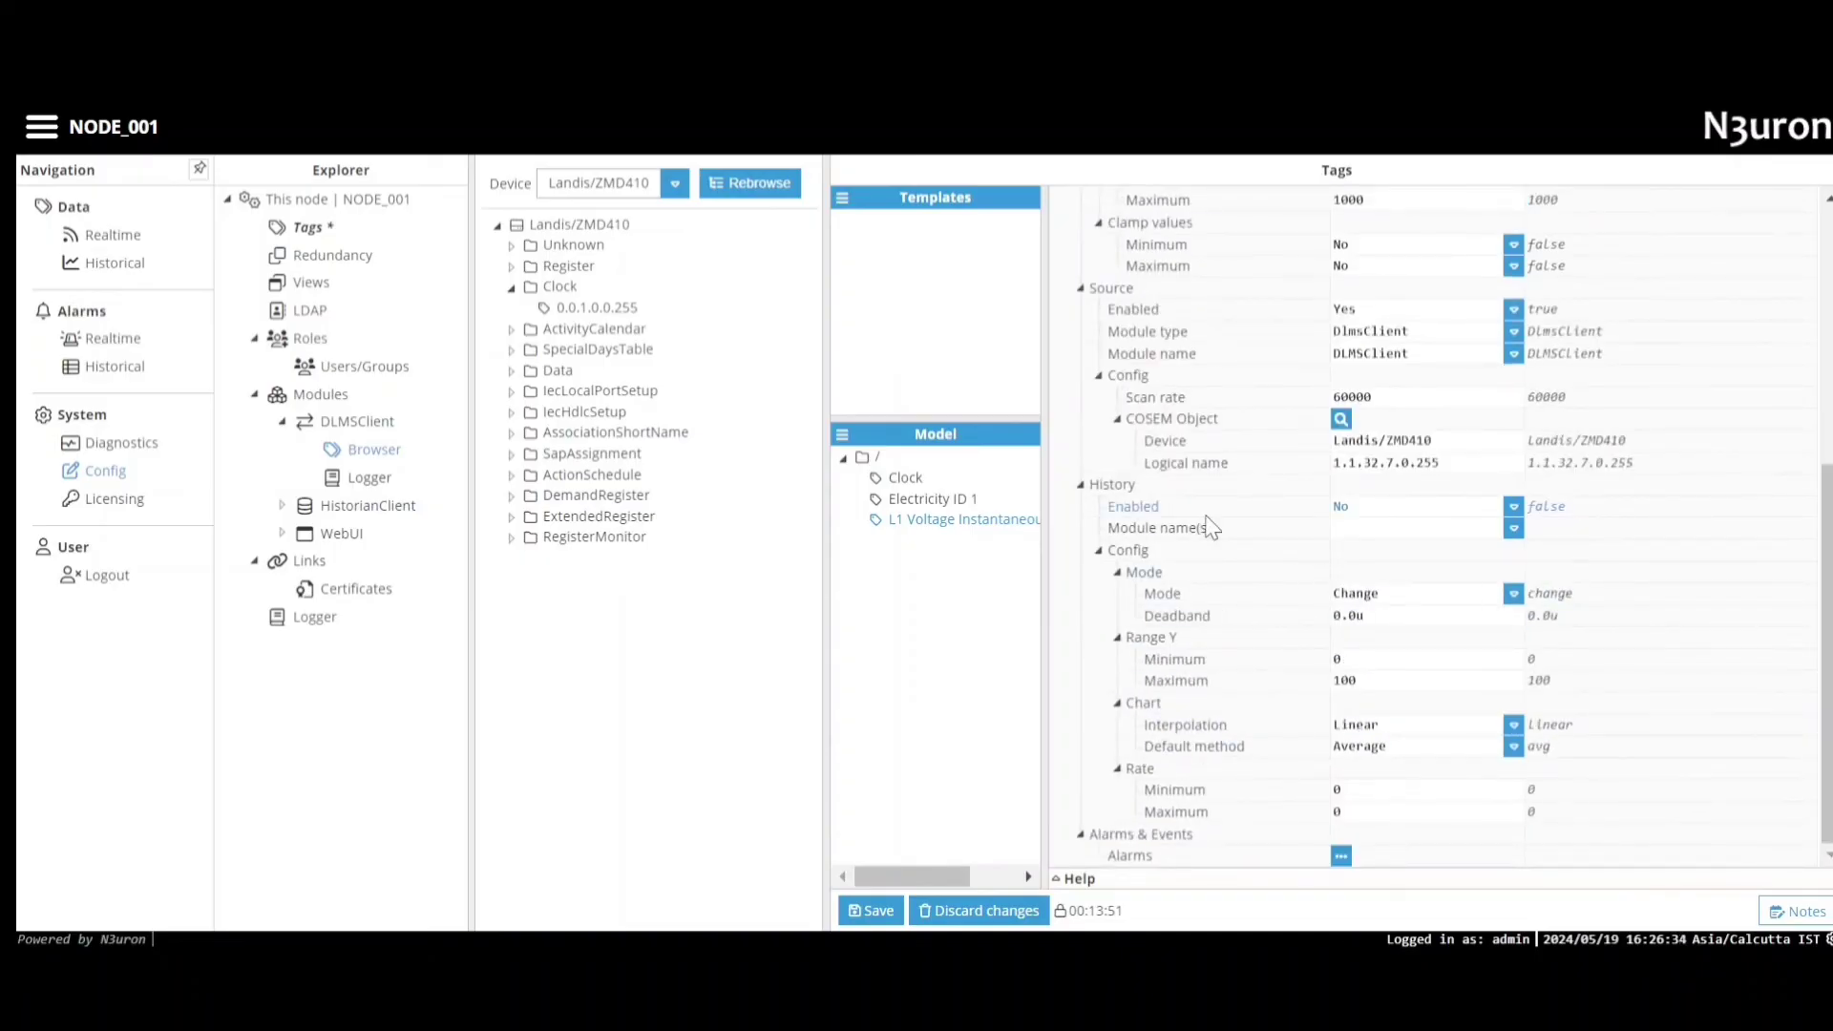
pyautogui.click(1511, 508)
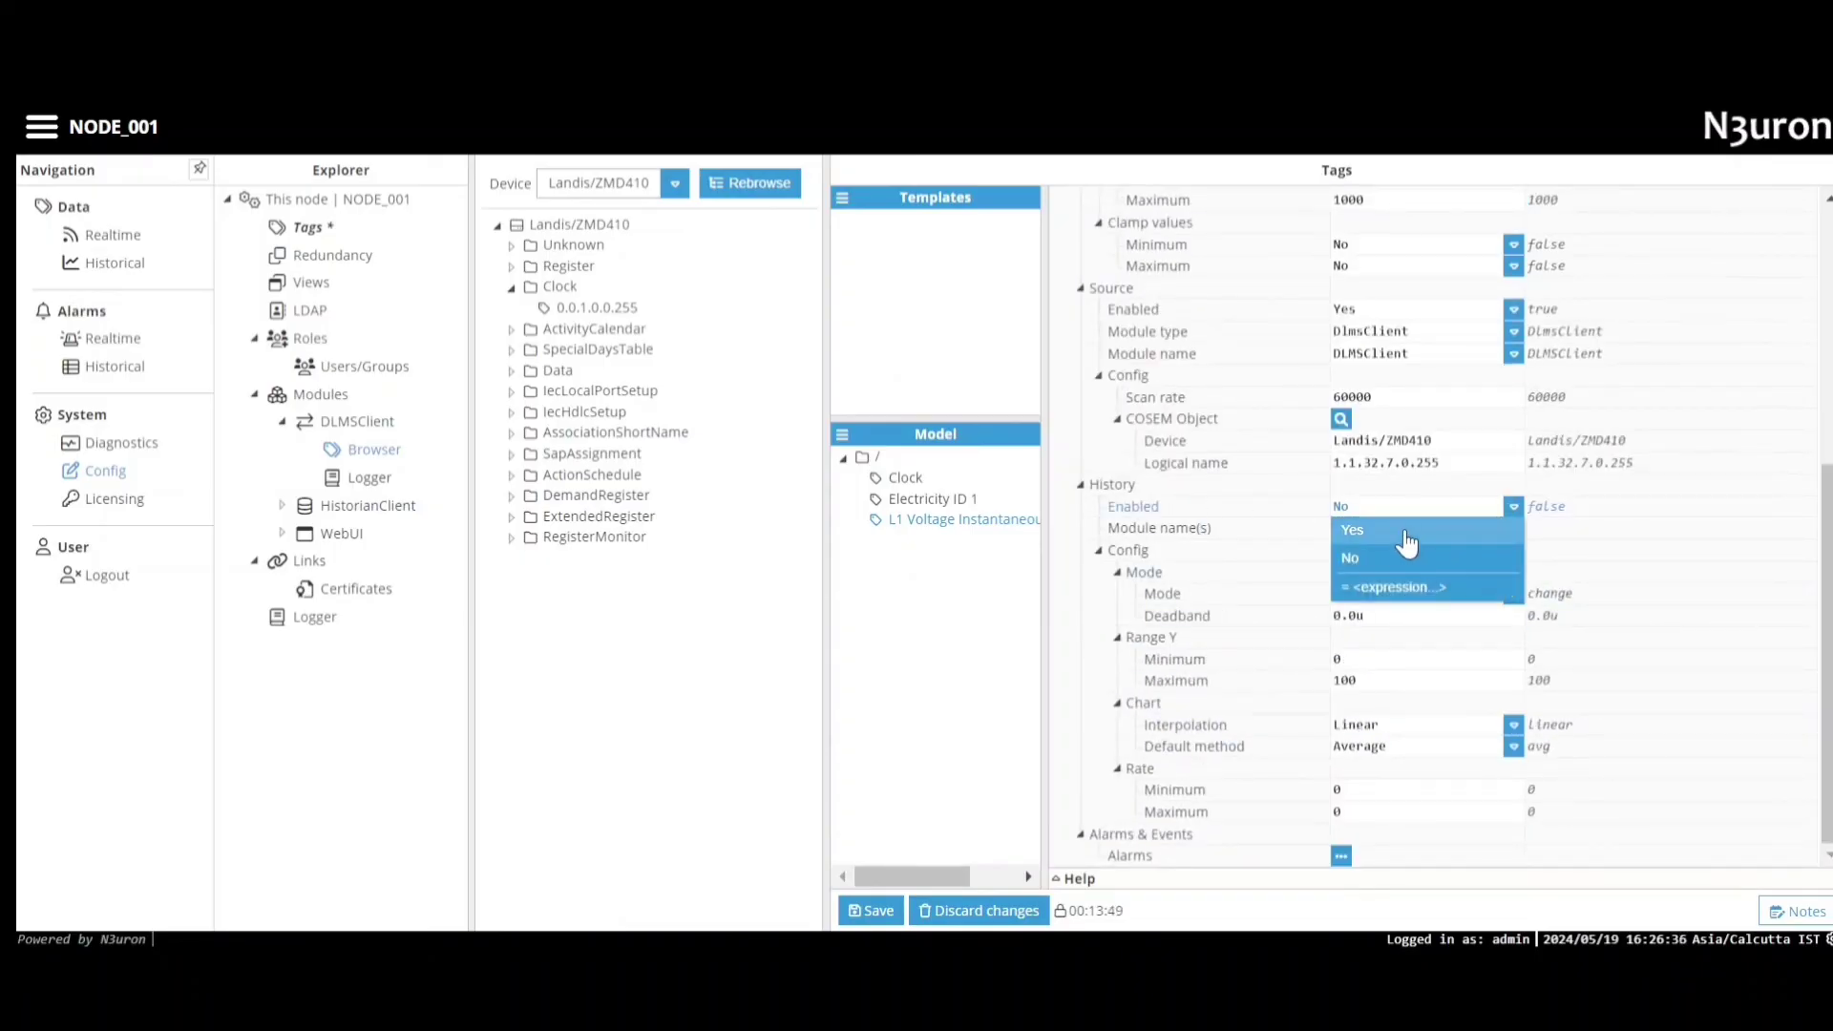
pyautogui.click(1408, 528)
pyautogui.click(1514, 530)
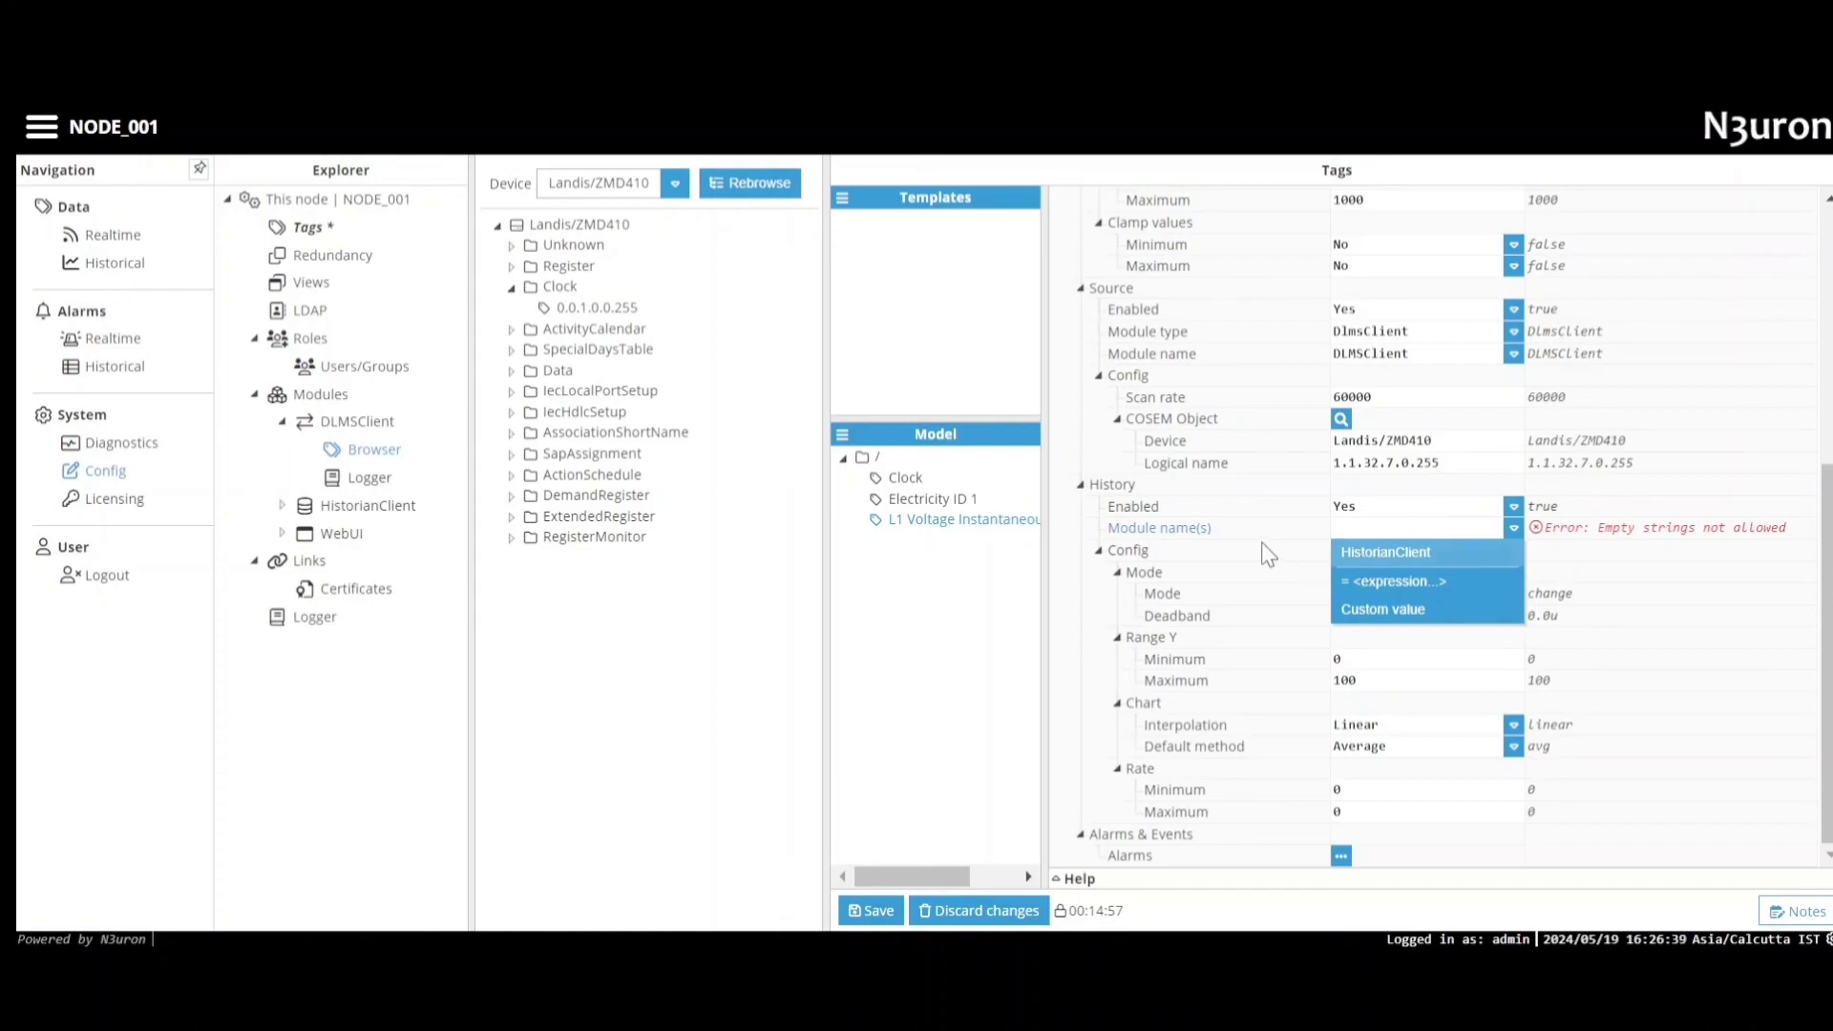
pyautogui.click(1444, 552)
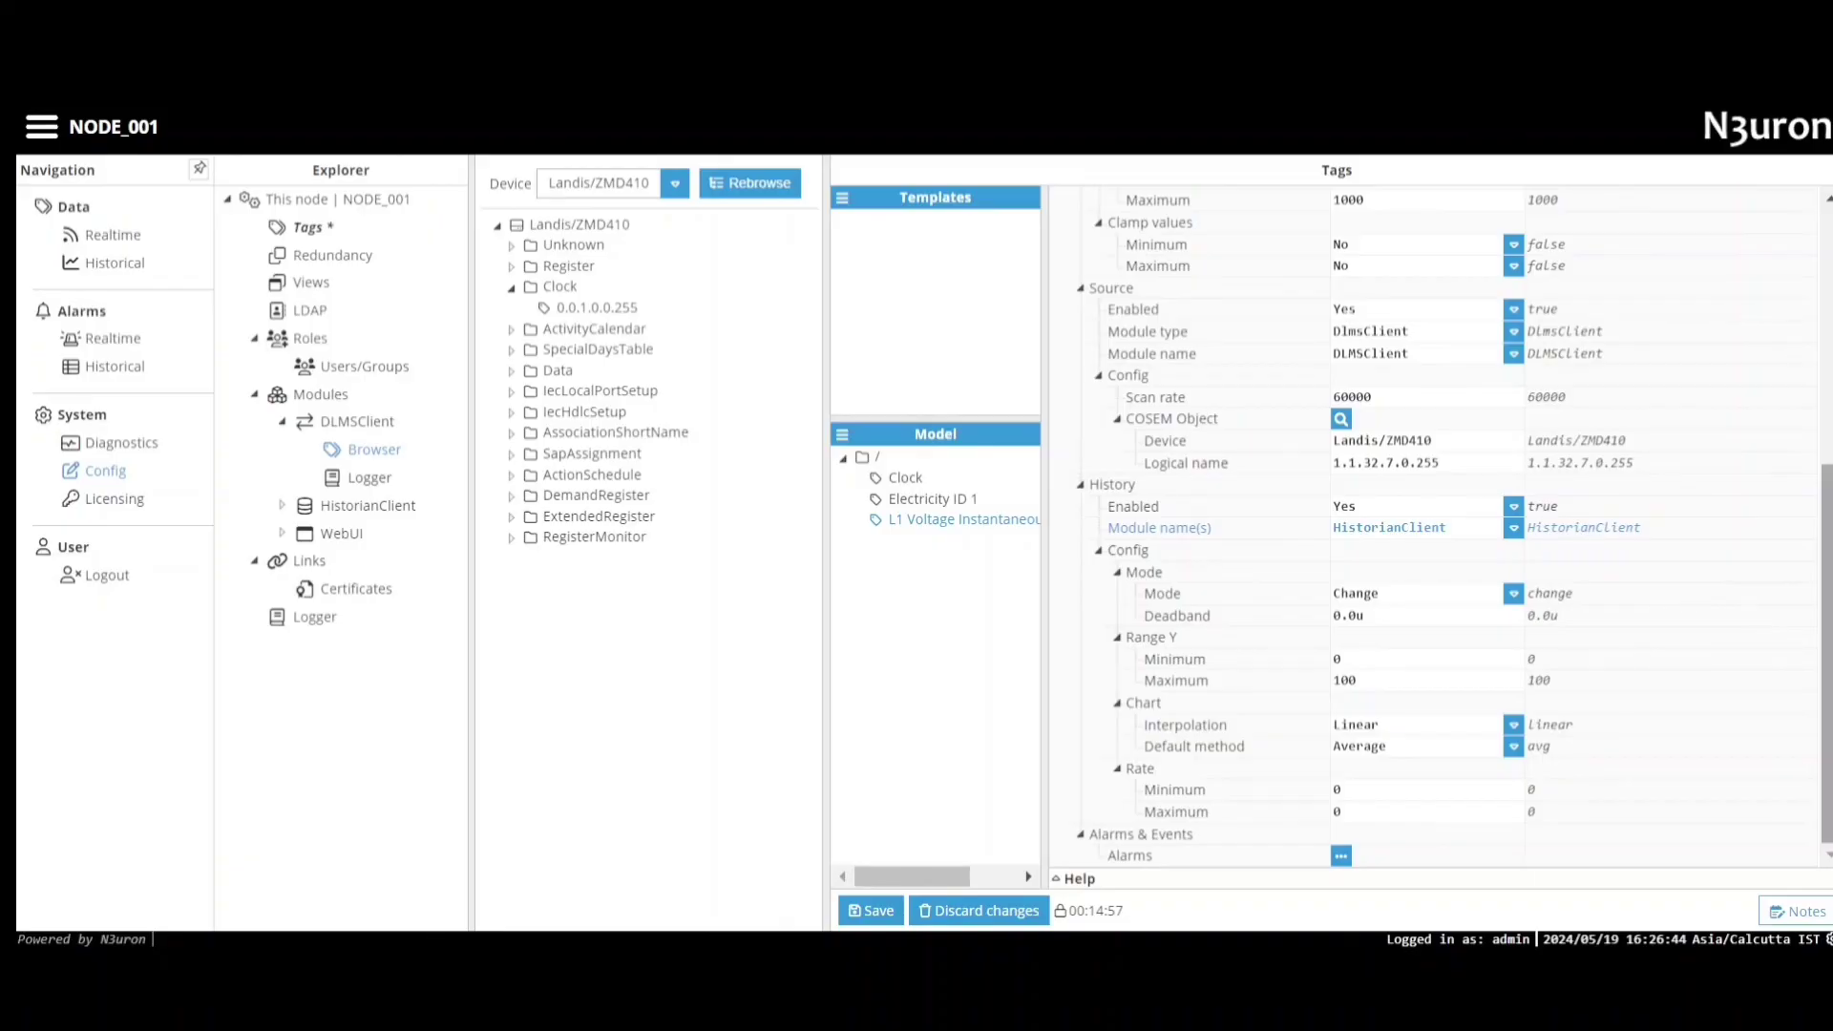
pyautogui.click(869, 910)
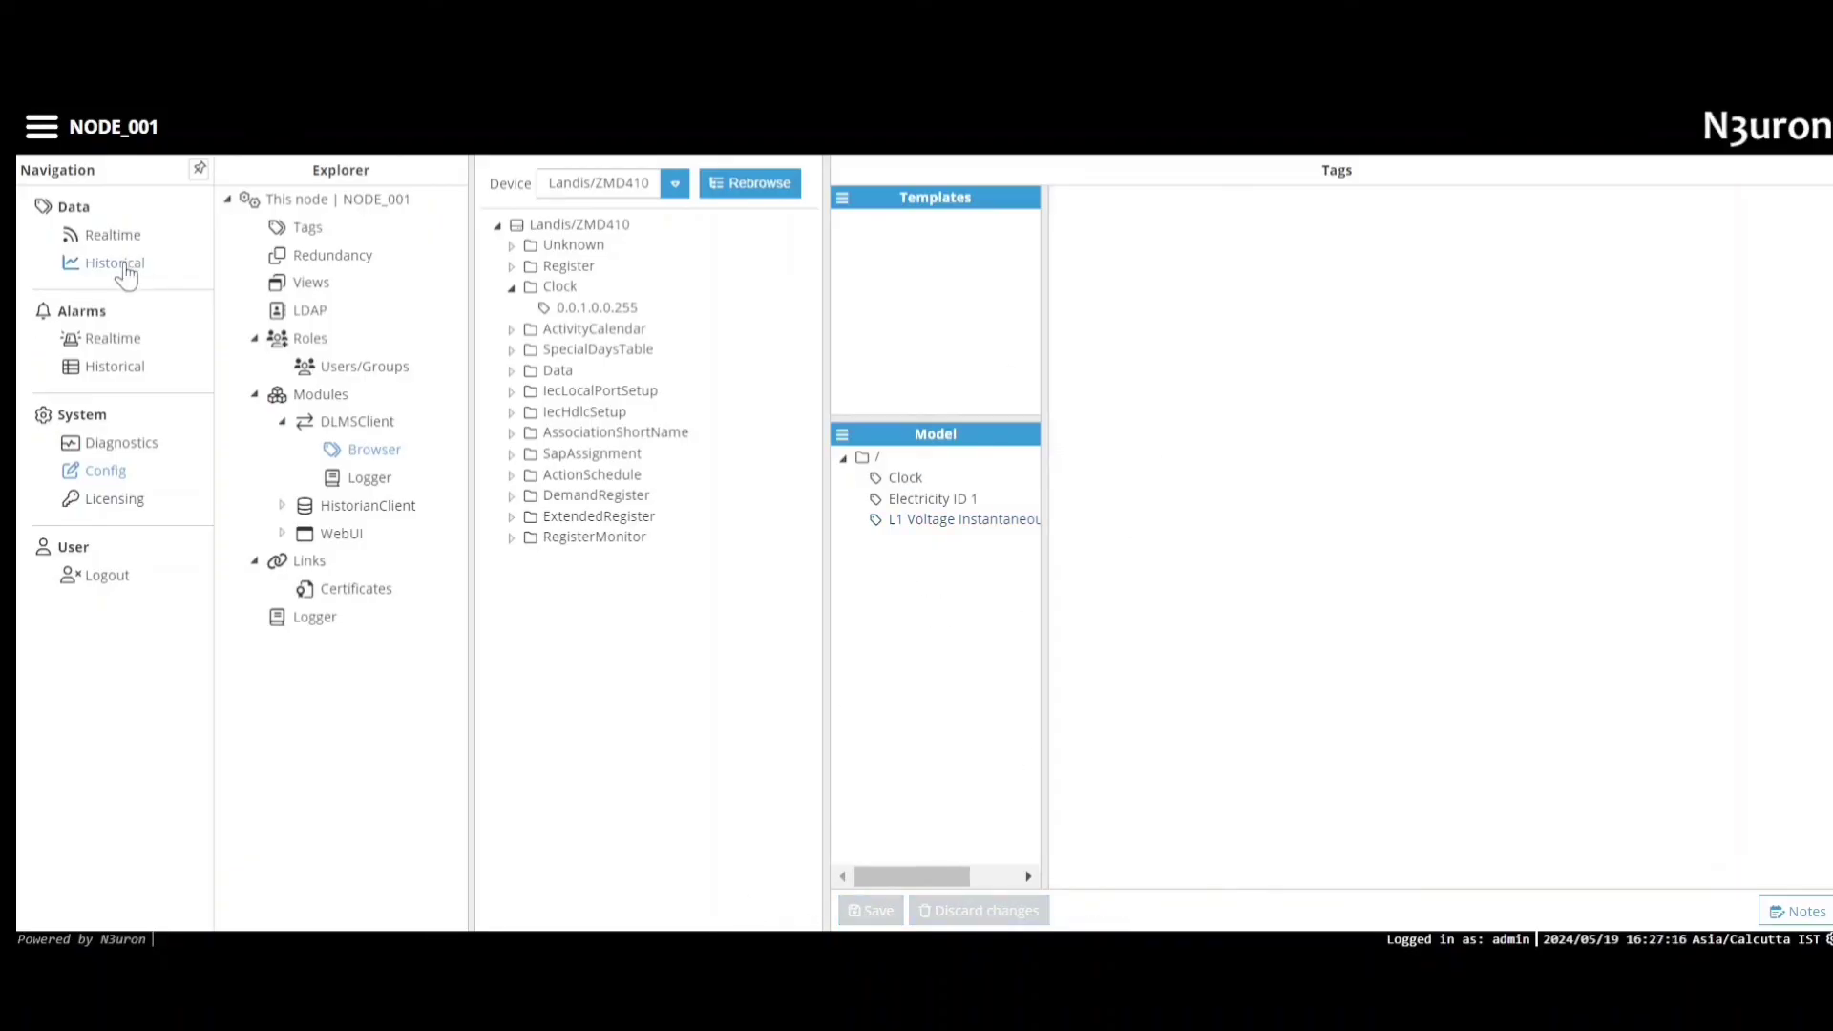
# Step: Set up a historical data query with Current date mode, an interval of 3 minutes and Raw mode
pyautogui.click(115, 265)
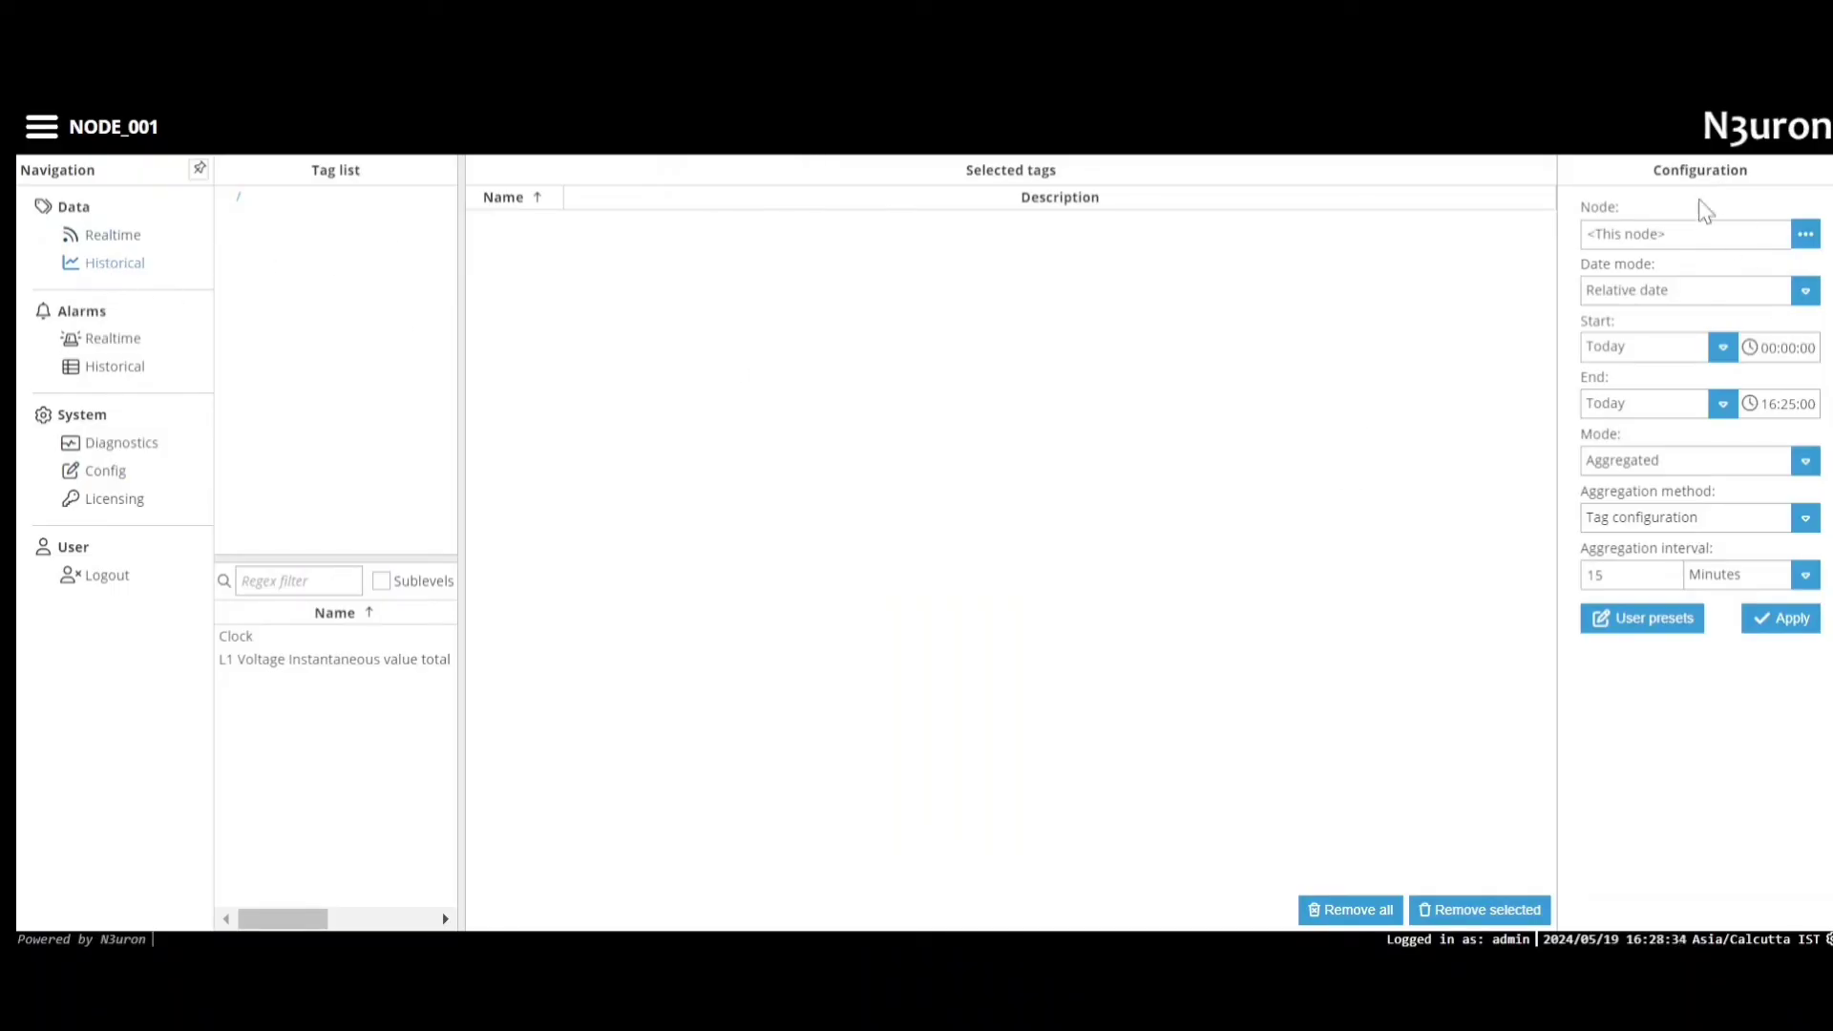
pyautogui.click(1806, 293)
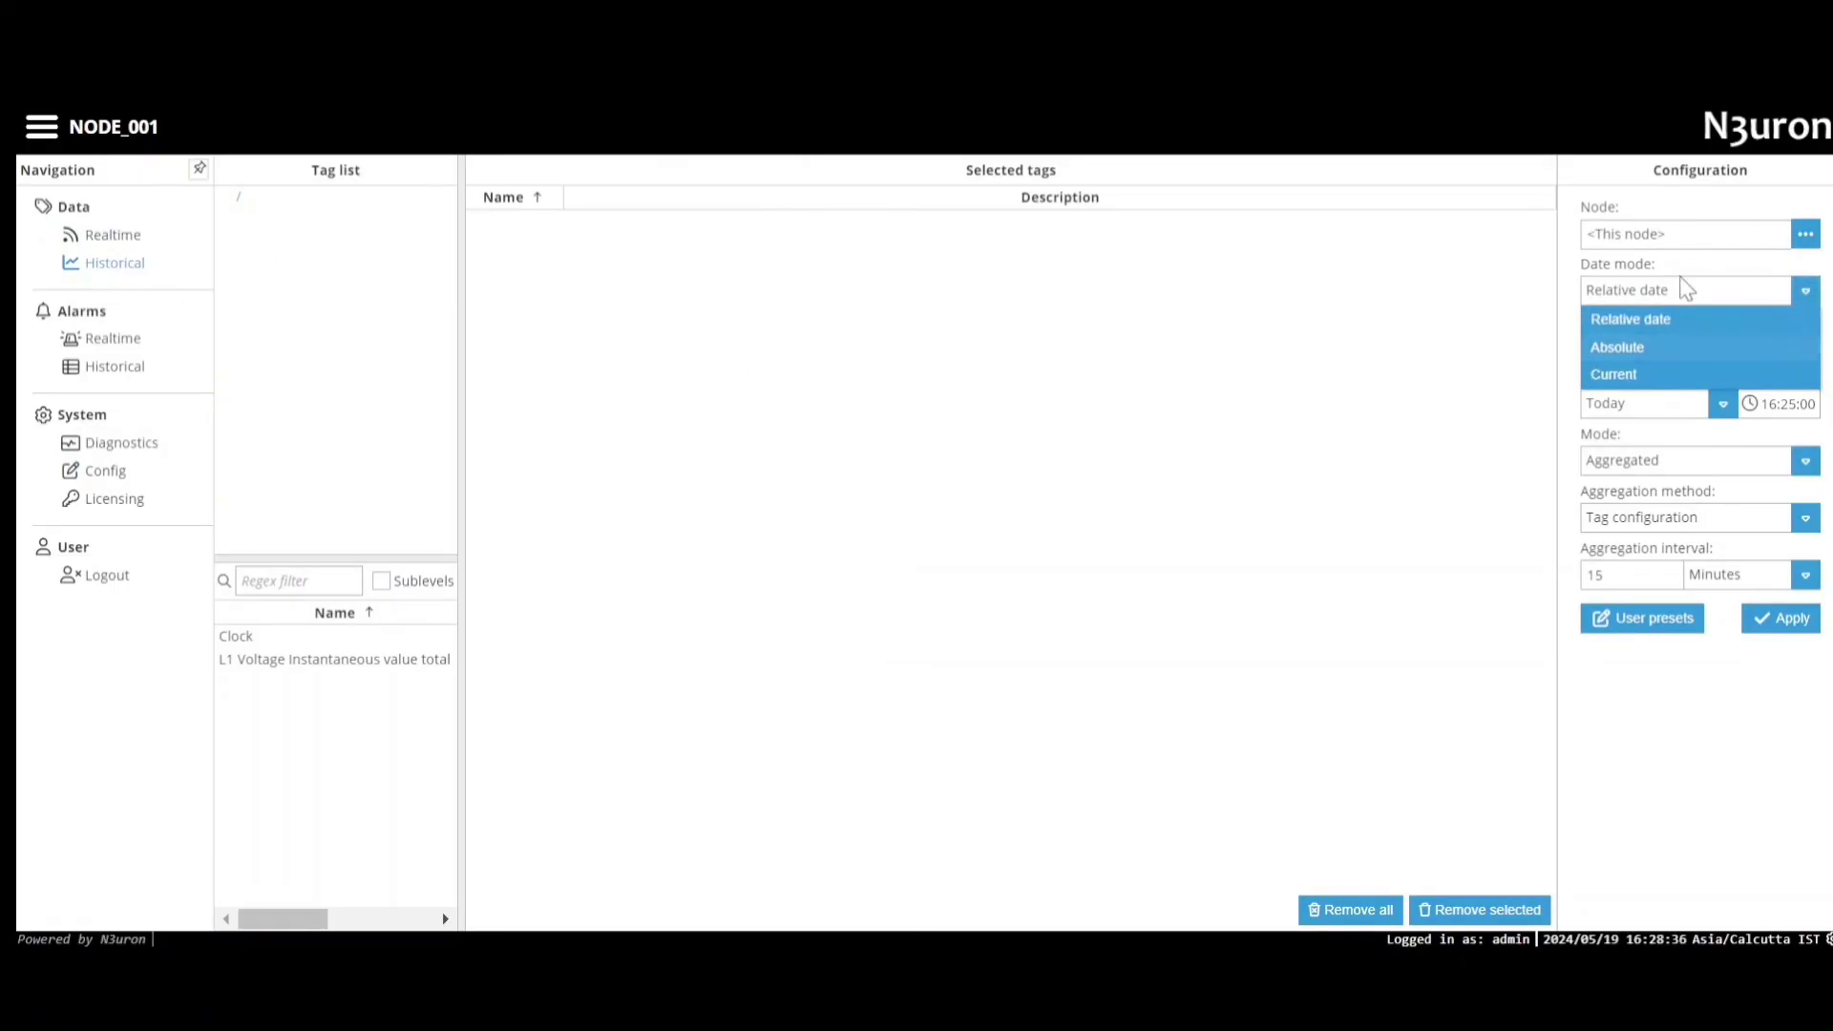
pyautogui.click(1641, 376)
pyautogui.click(1624, 347)
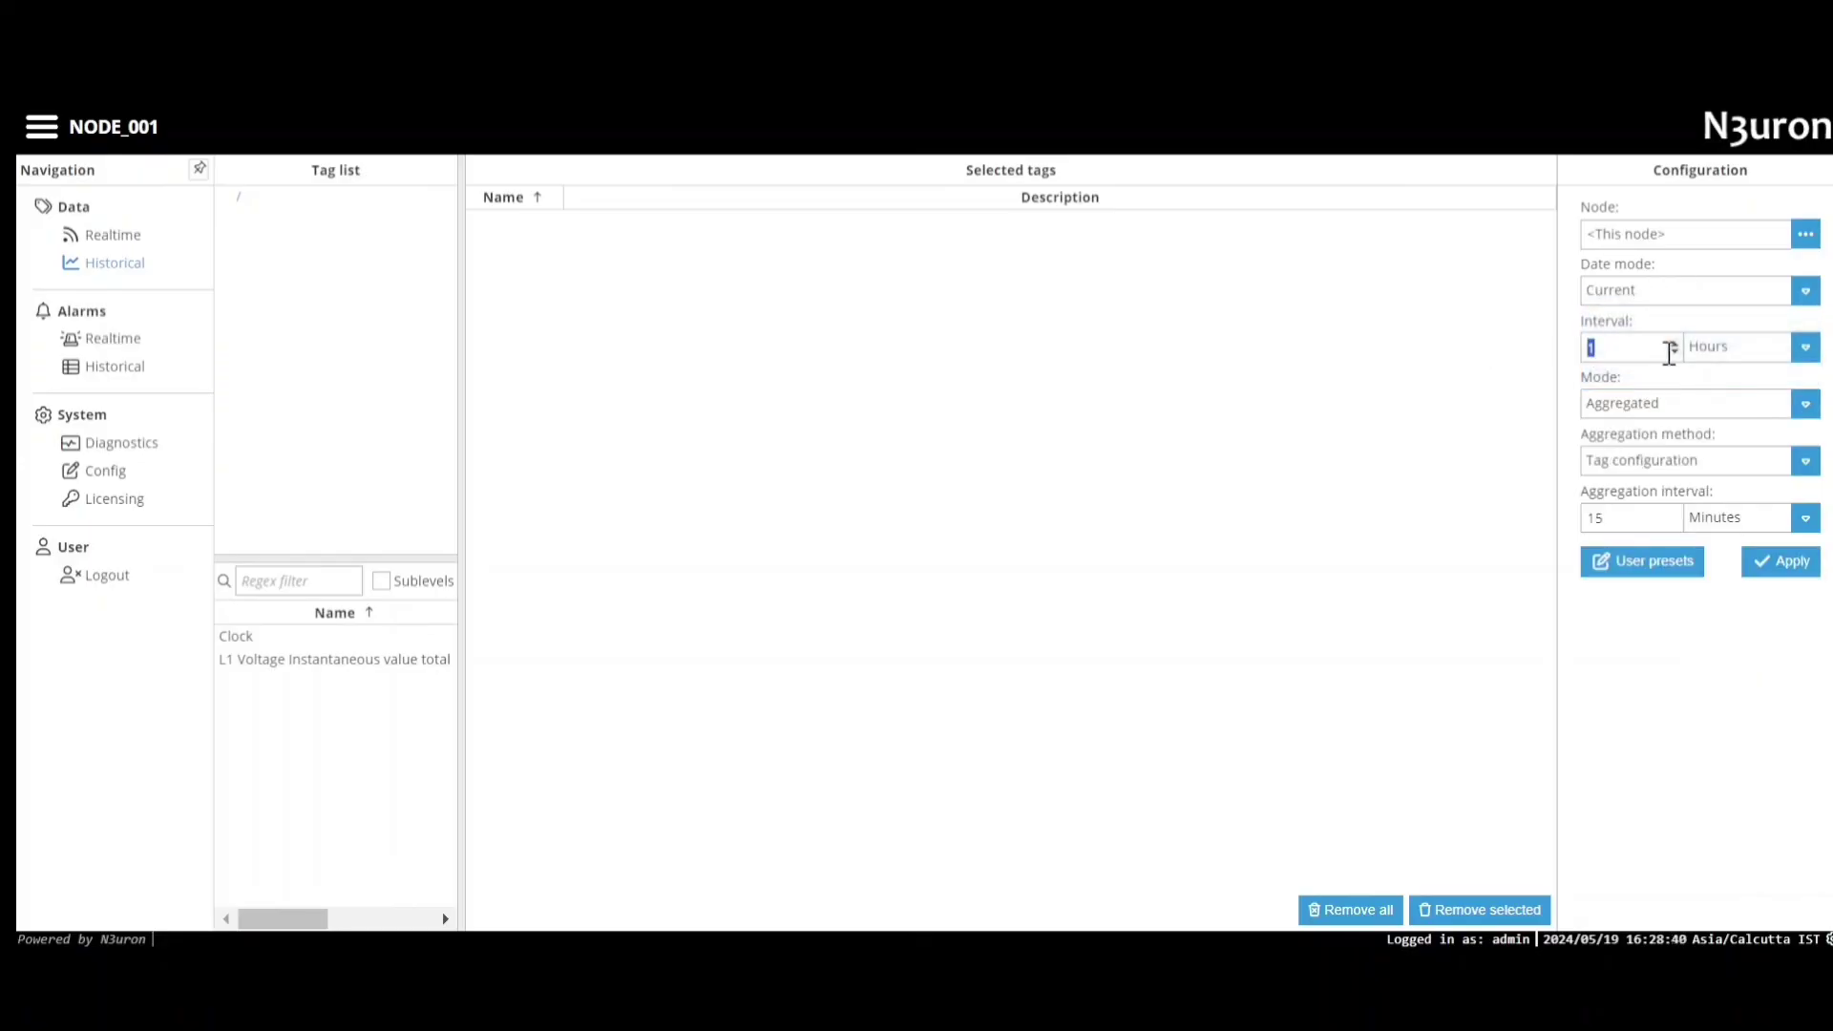
pyautogui.write('3')
pyautogui.click(1805, 346)
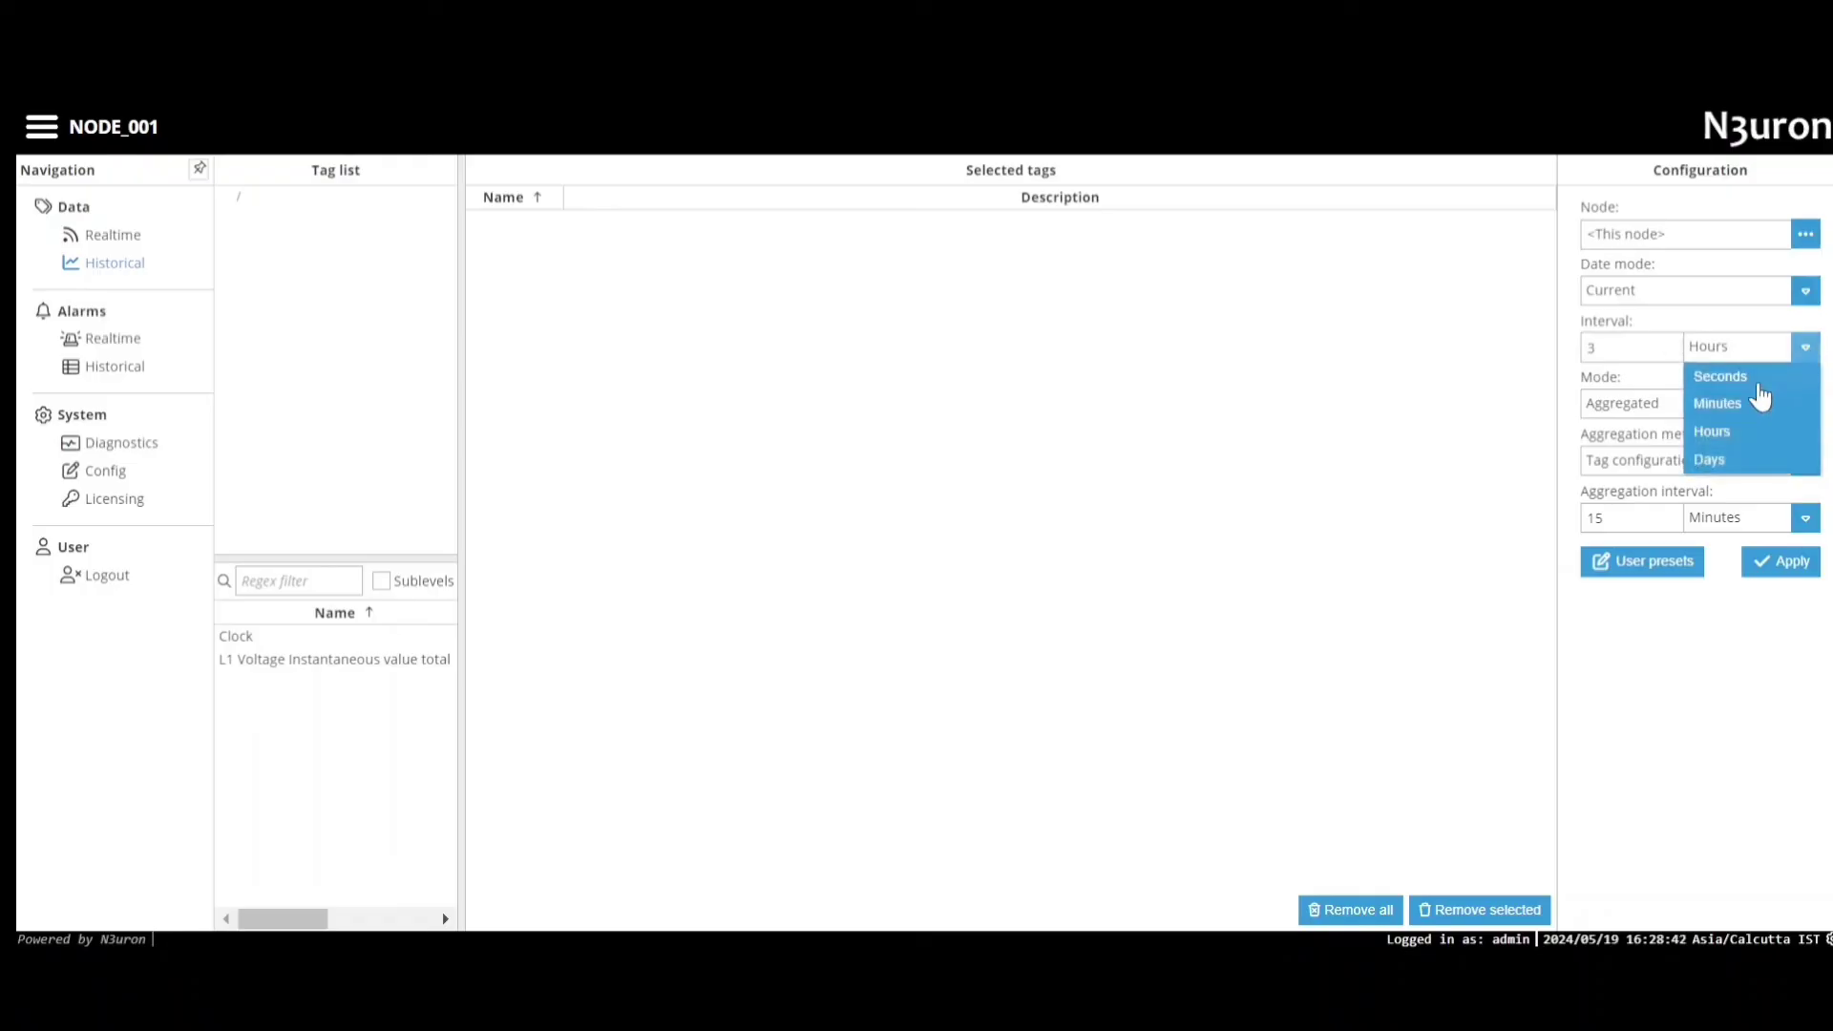
pyautogui.click(1729, 404)
pyautogui.click(1760, 404)
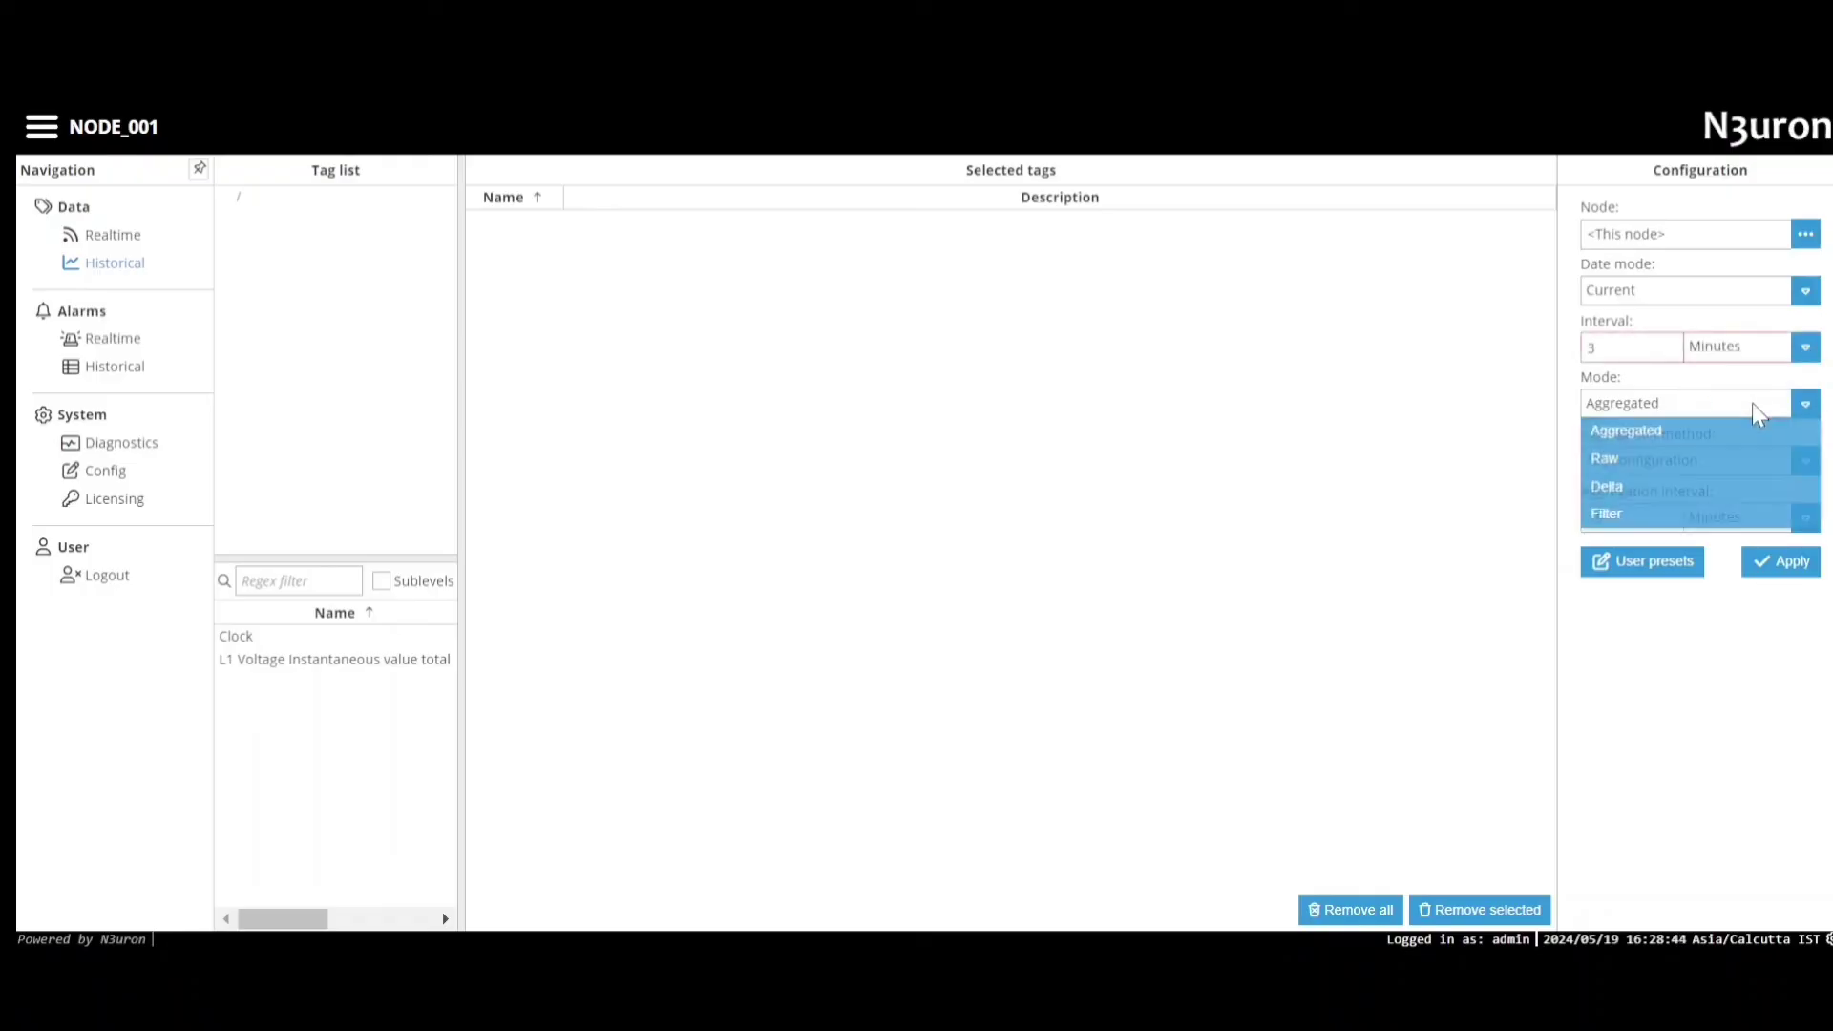
pyautogui.click(1632, 463)
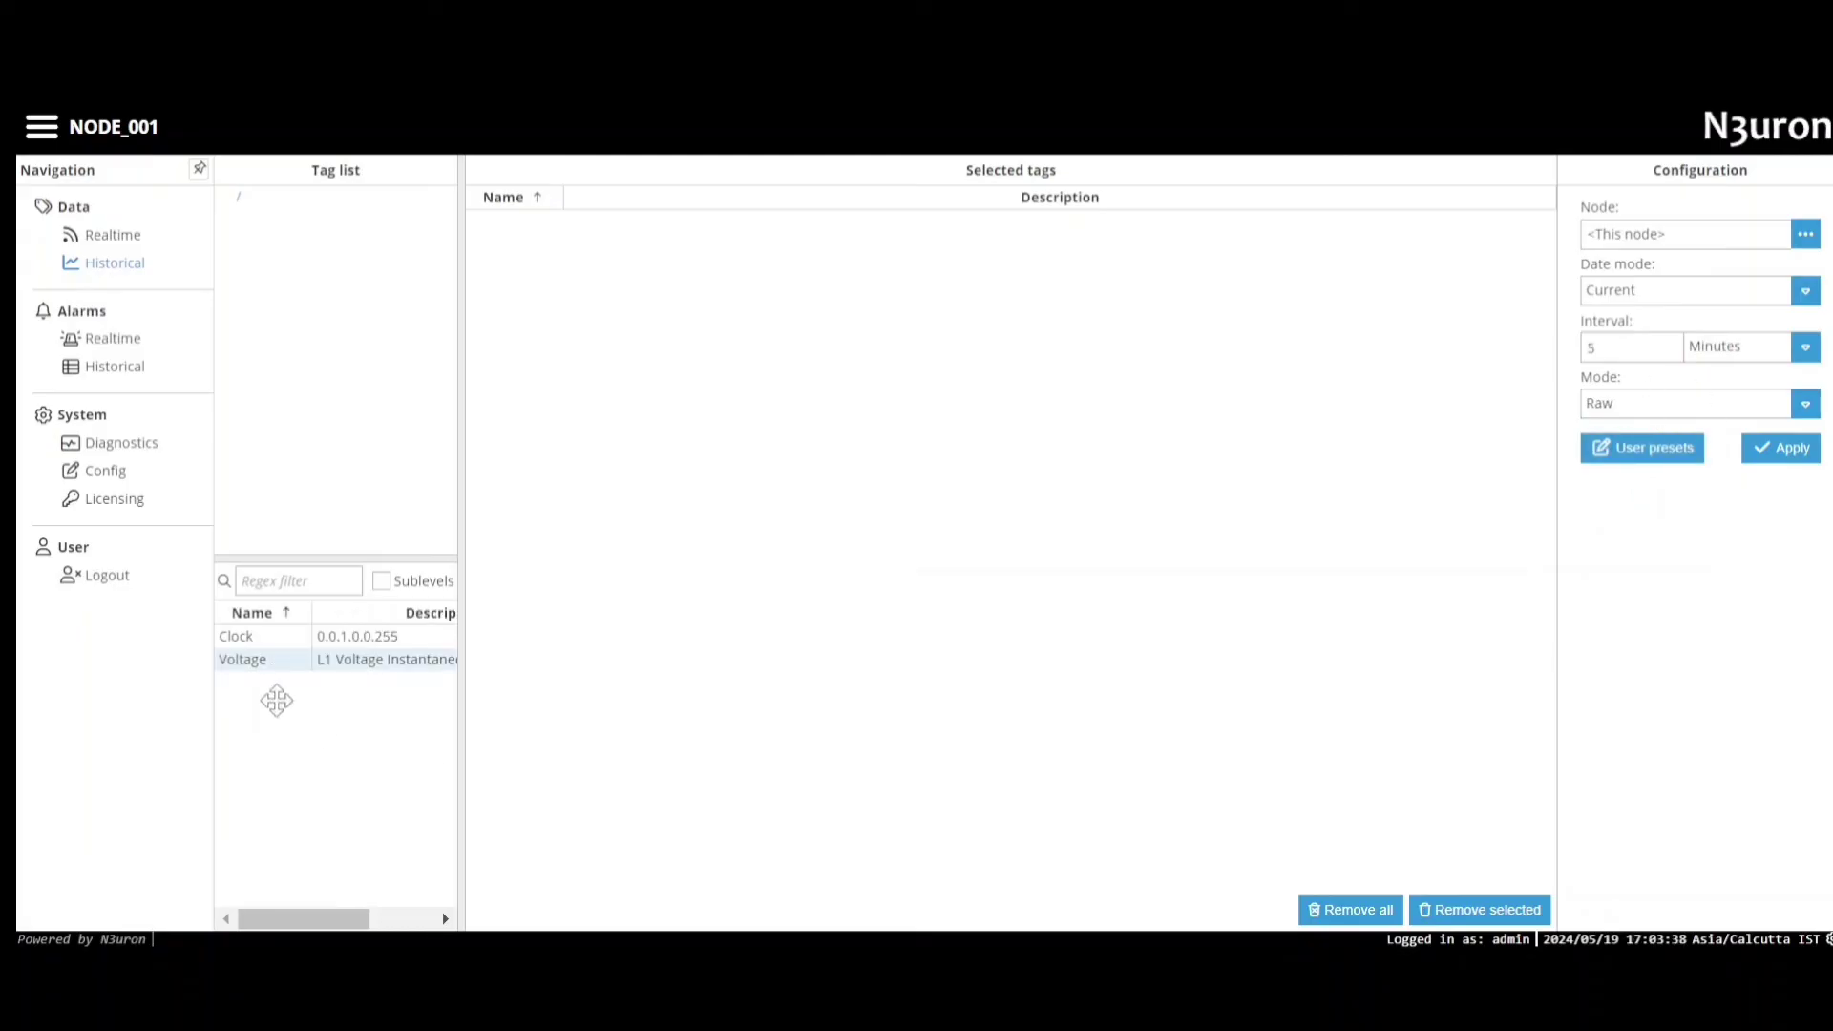
# Step: Add the Voltage tag to the selected tags, plot its history and inspect a data point on the chart
pyautogui.moveTo(274, 659); pyautogui.dragTo(843, 442)
pyautogui.click(1782, 449)
pyautogui.moveTo(766, 487)
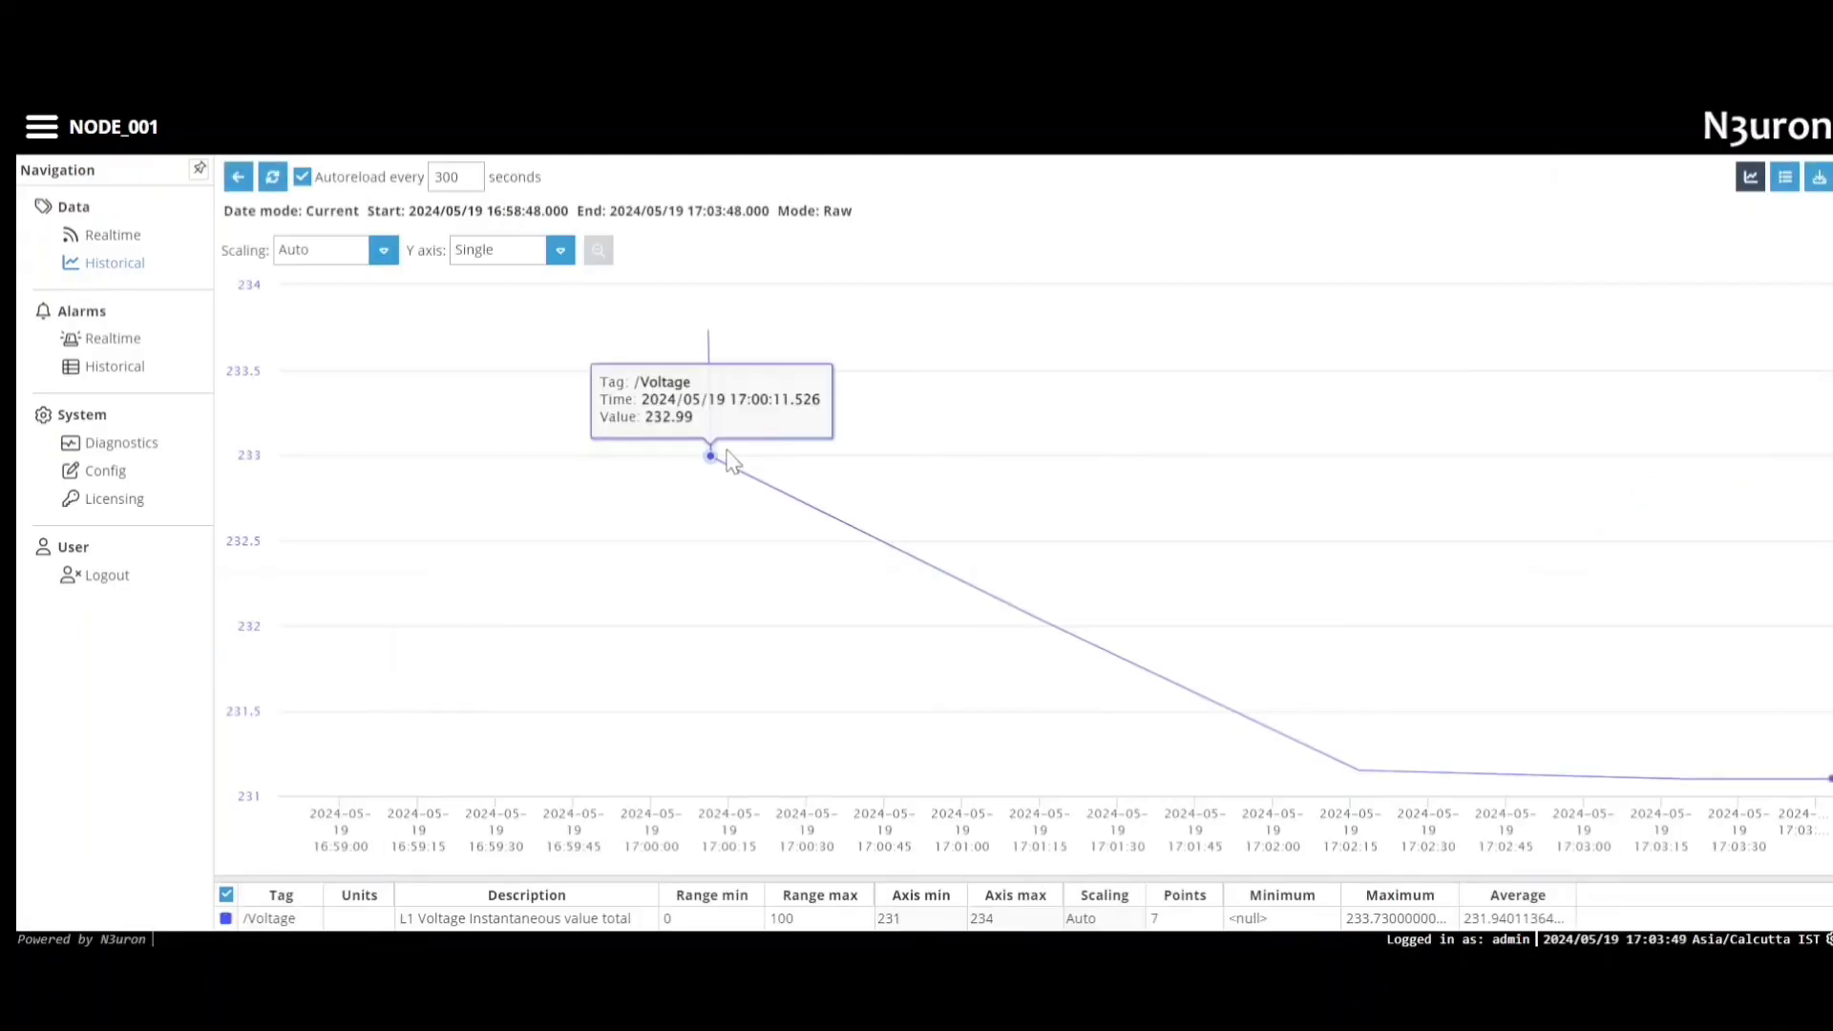
# Step: Inspect the values at several points along the Voltage history curve and reload the chart with current data
pyautogui.moveTo(709, 334)
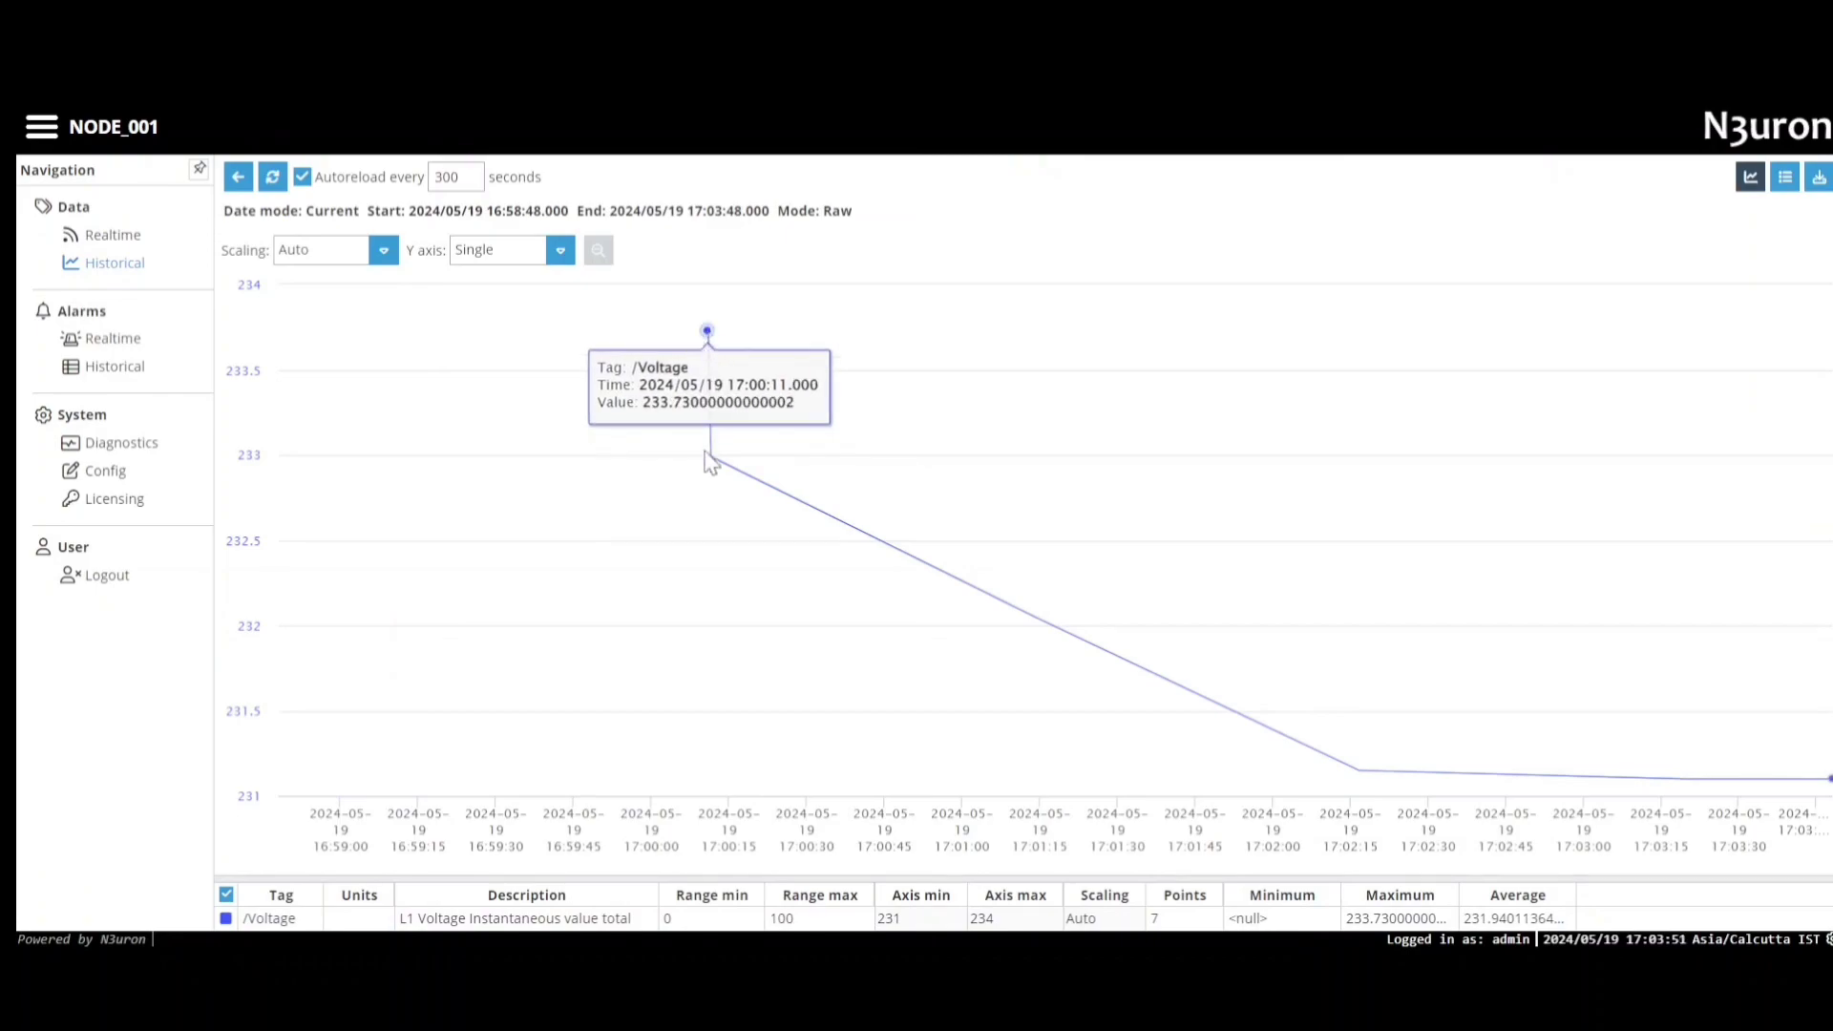
pyautogui.moveTo(1360, 781)
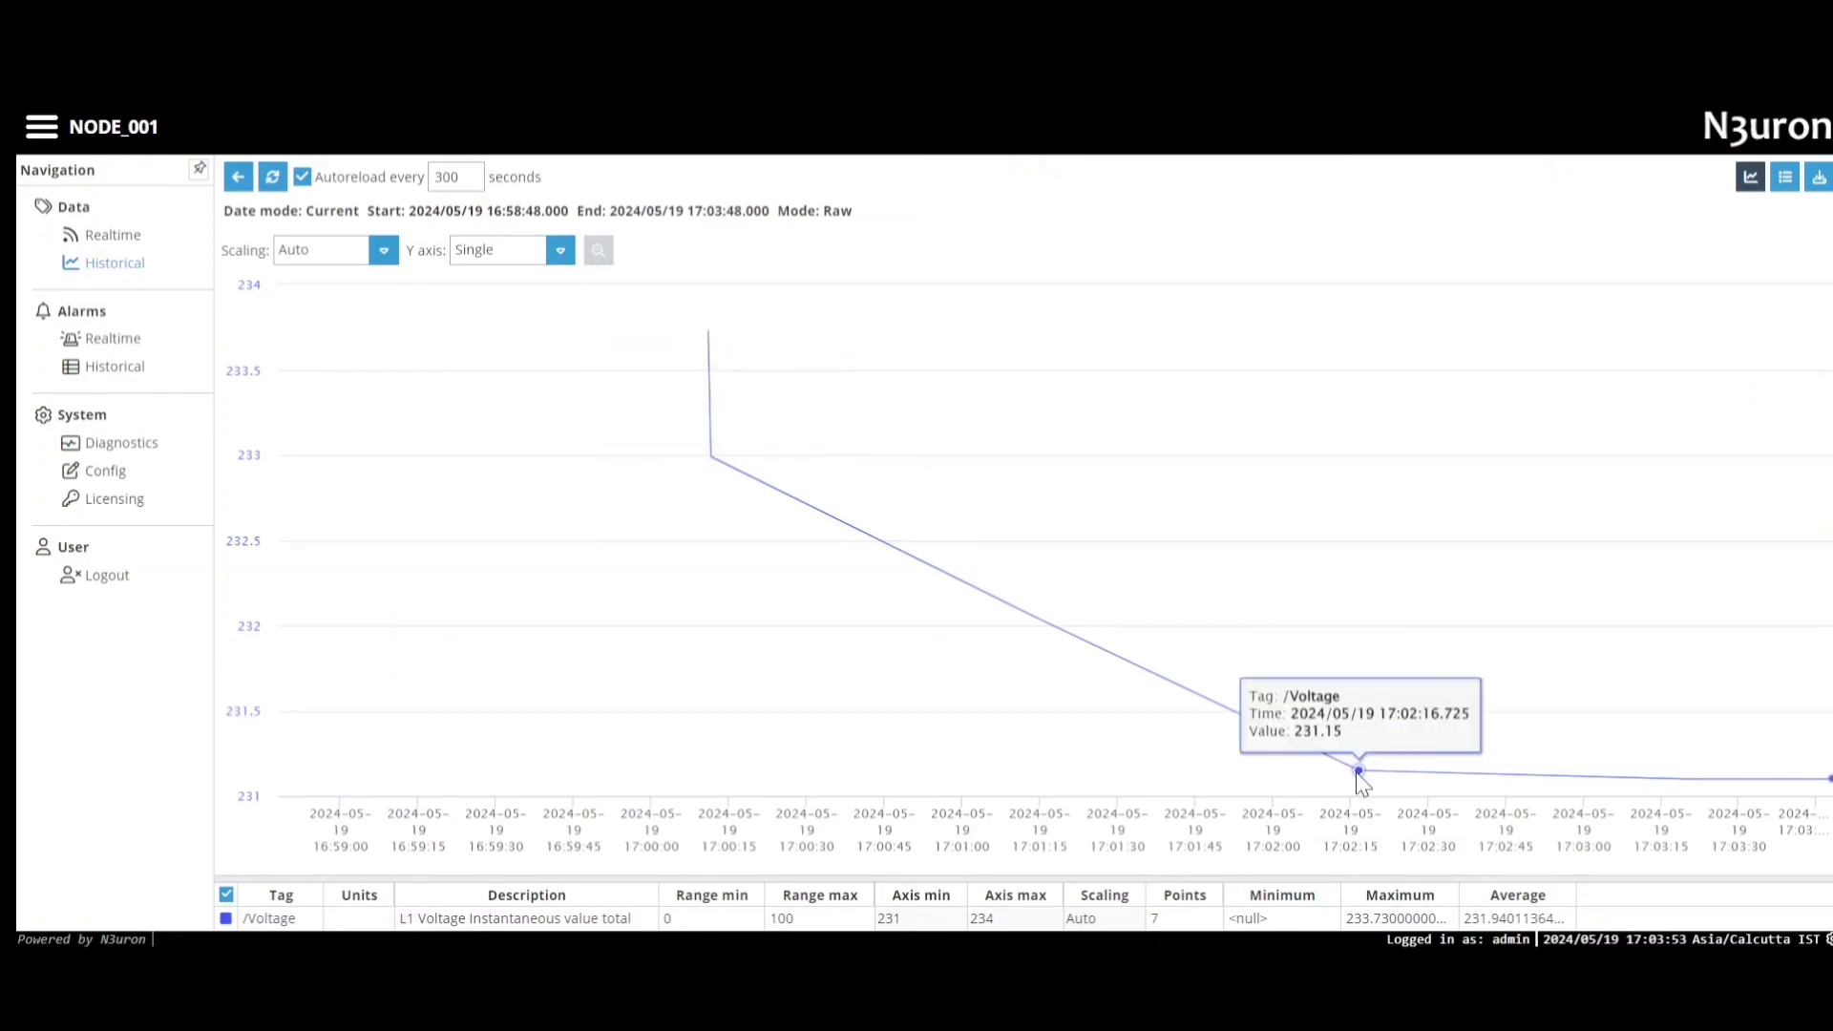
pyautogui.moveTo(713, 462)
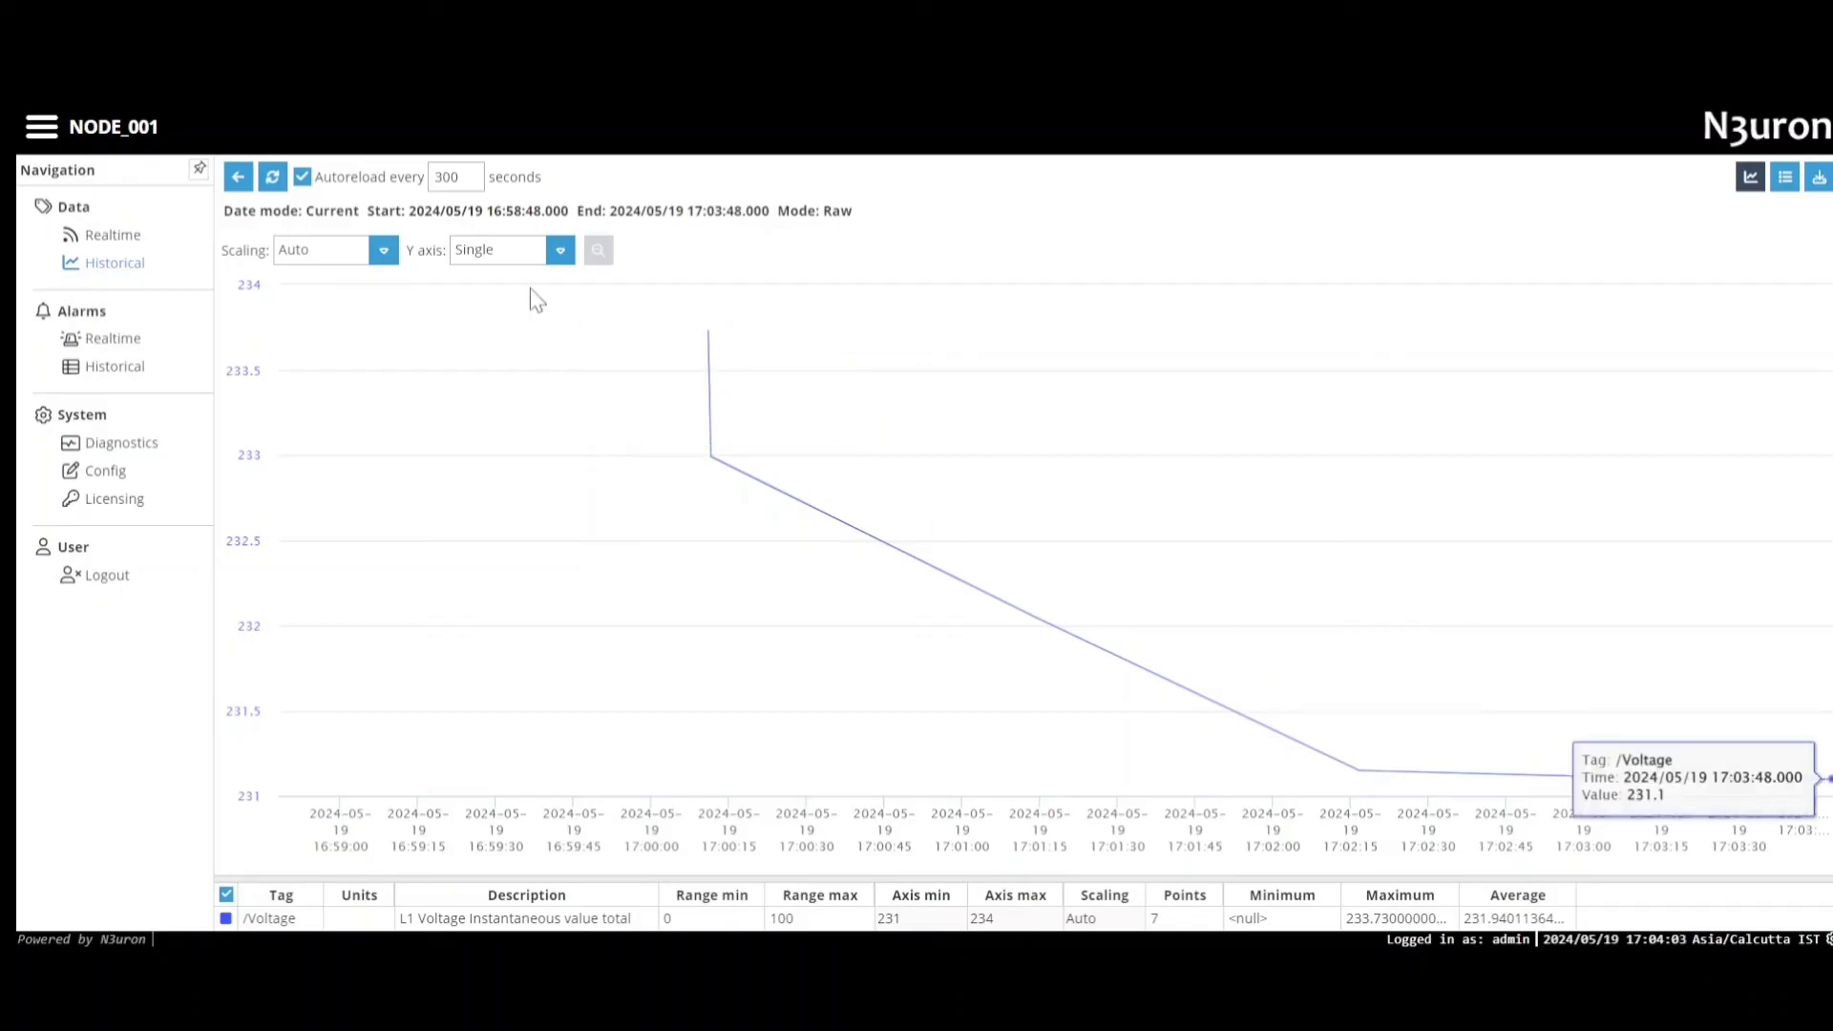
pyautogui.click(274, 179)
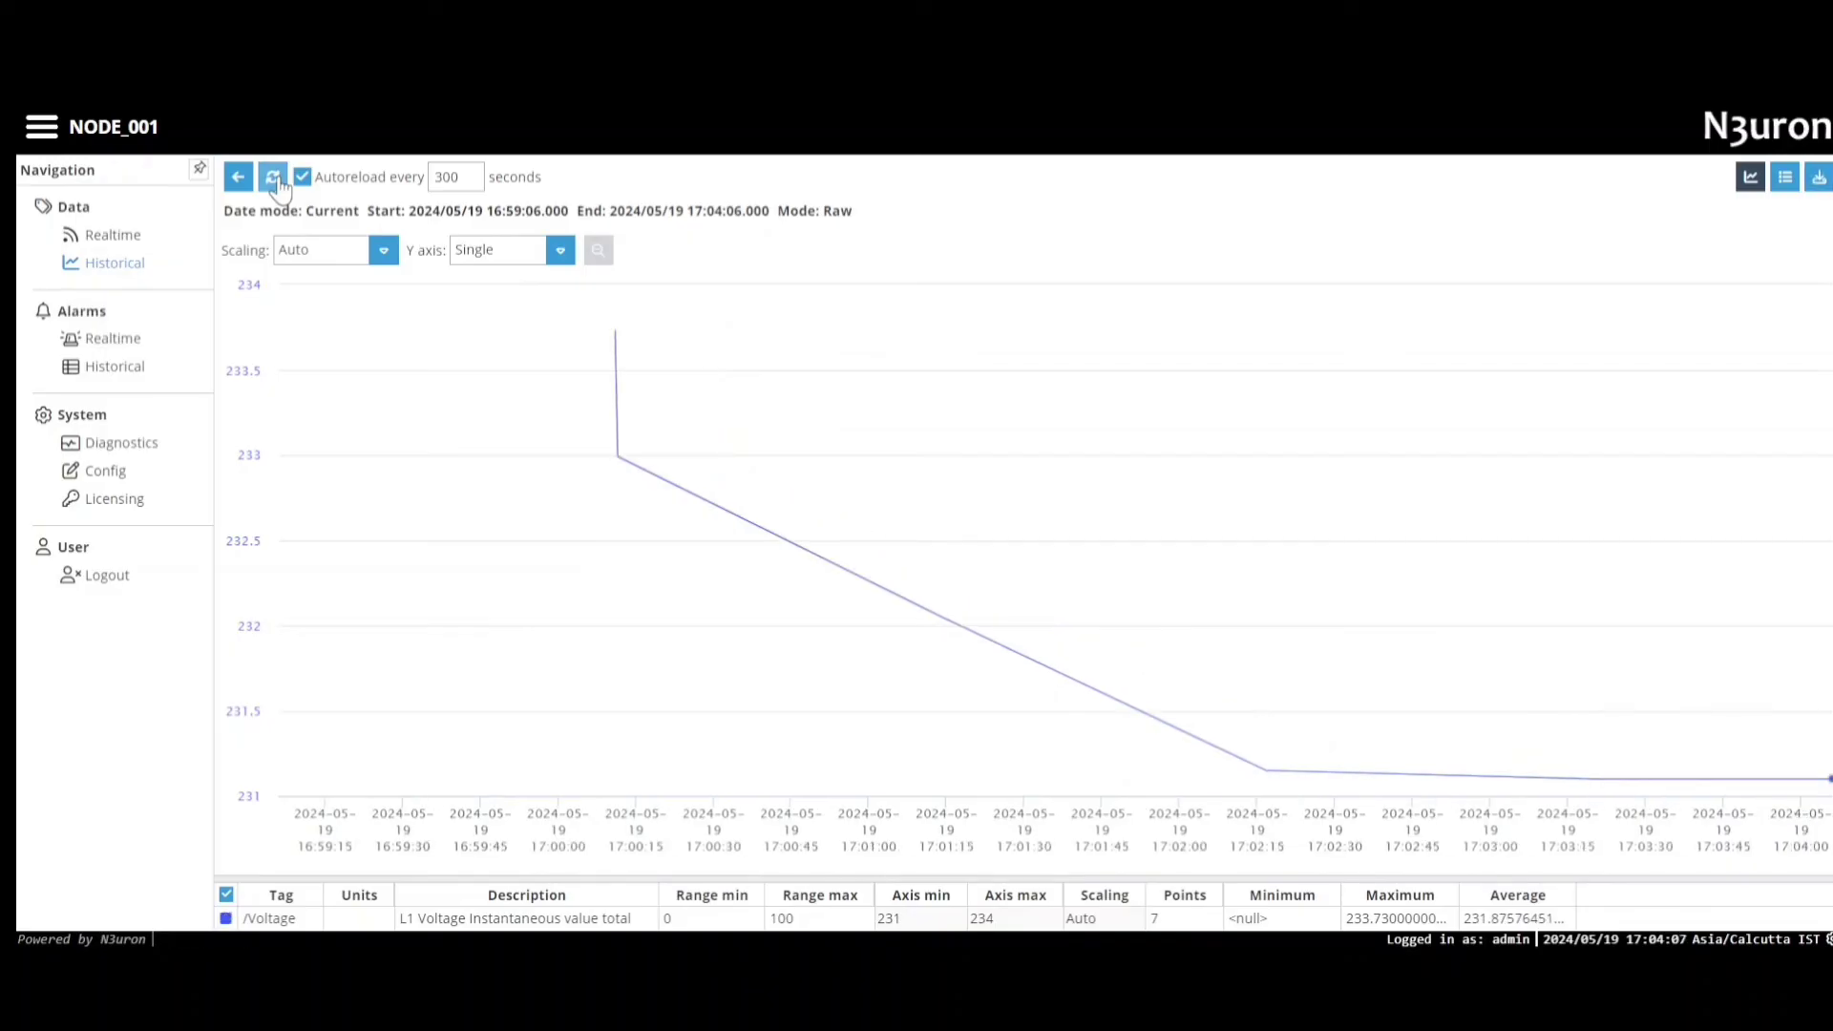
# Step: Show the refreshed Voltage history as a table and download it as CSV with comma delimiter and Dot (123.45) decimal separator
pyautogui.click(1786, 178)
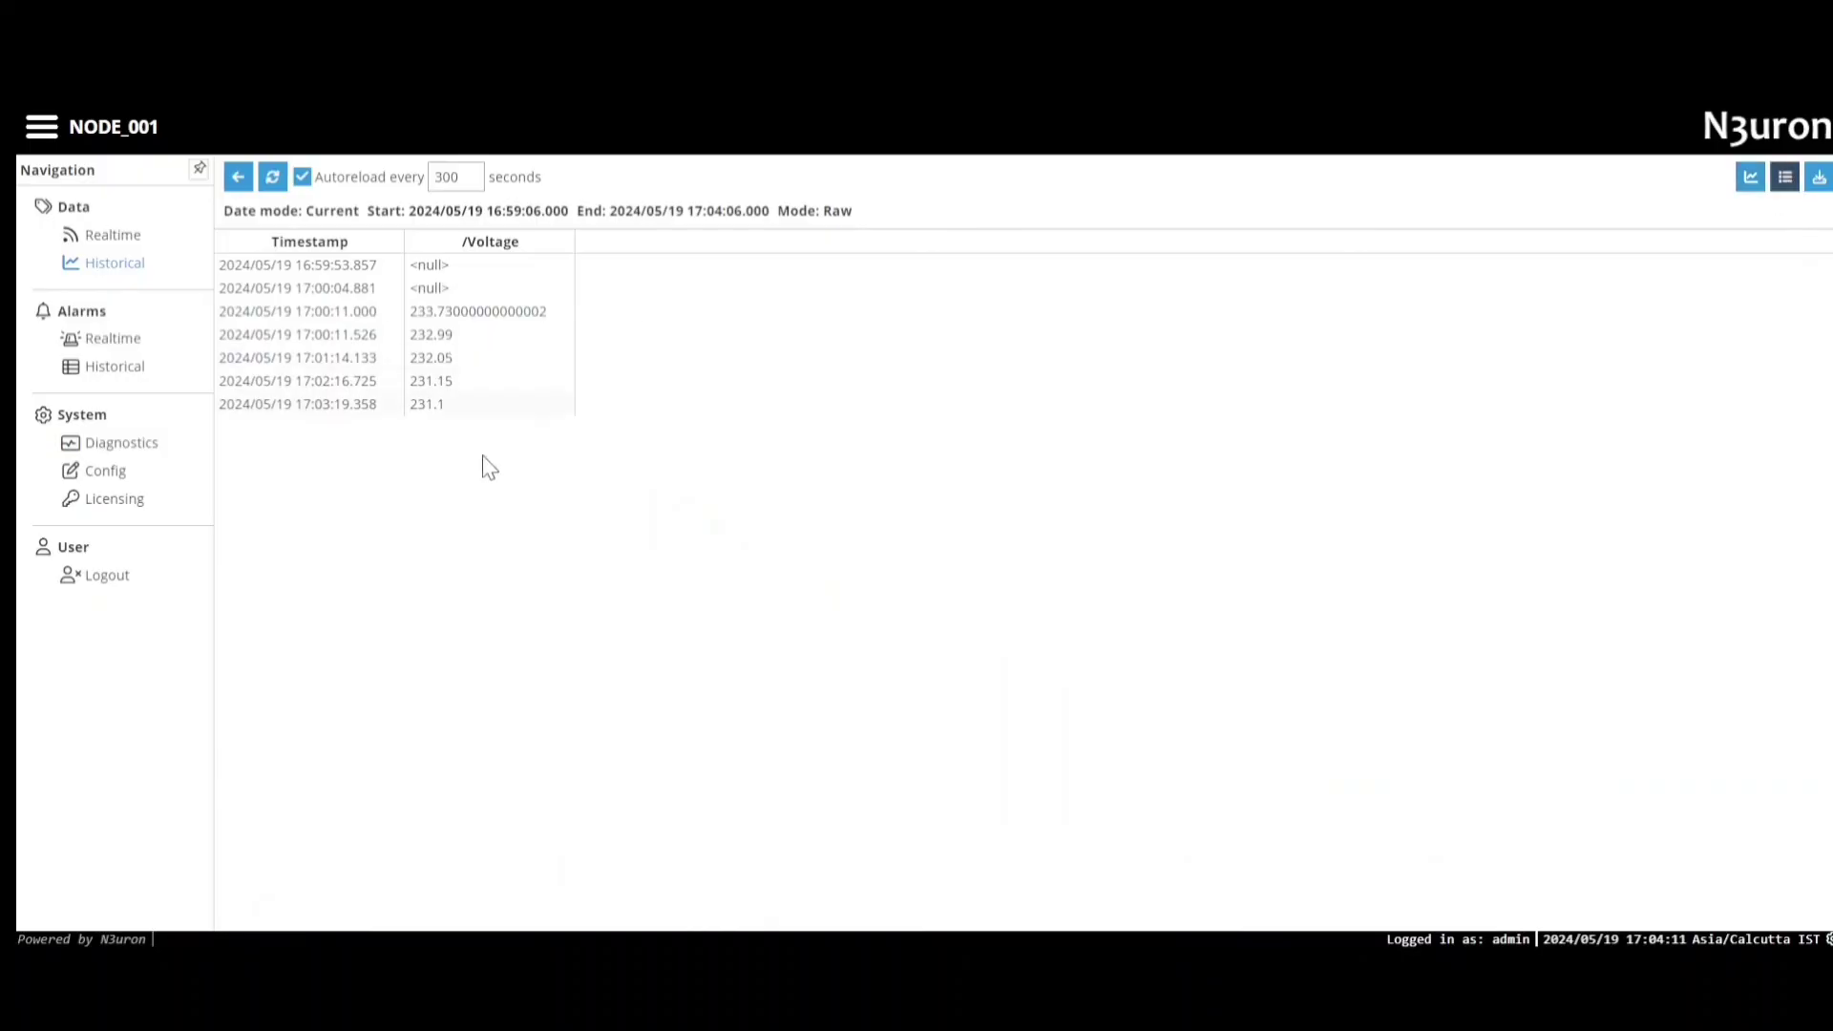
pyautogui.click(272, 177)
pyautogui.click(1819, 177)
pyautogui.click(1006, 611)
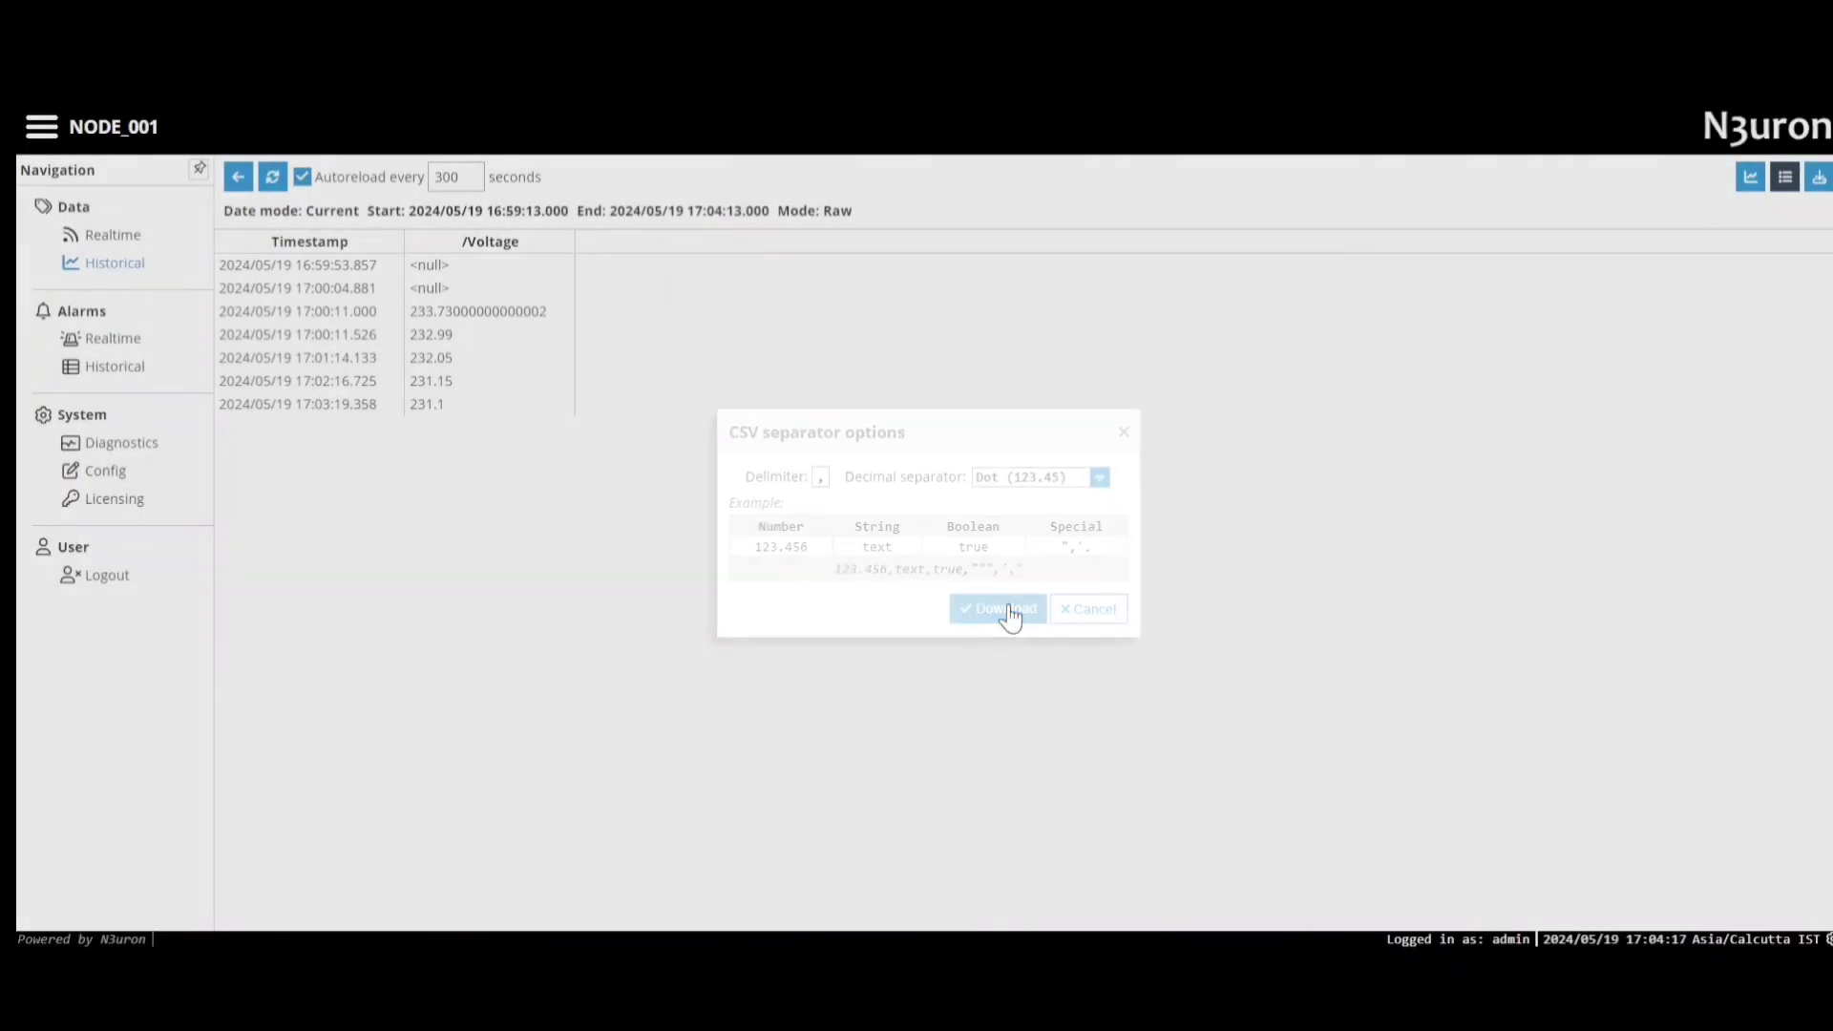